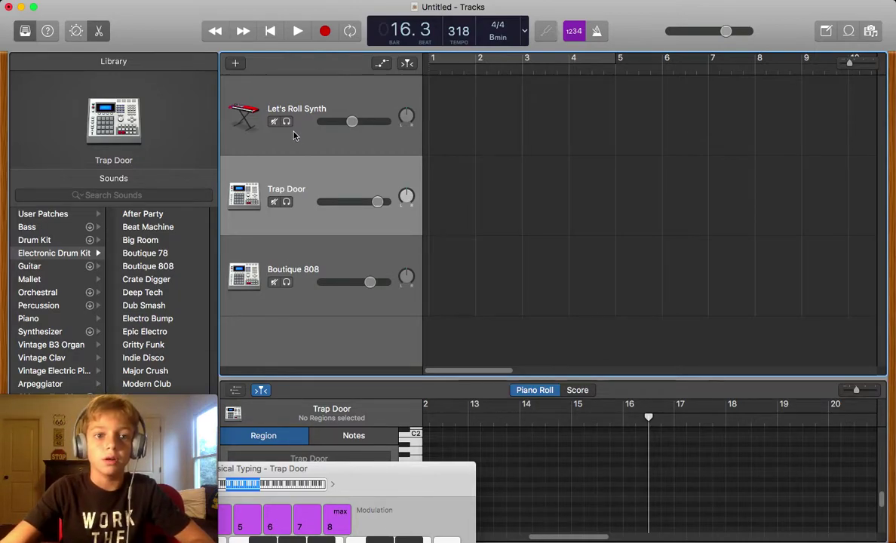
# Step: Delete the Let's Roll Synth track together with its automation data
pyautogui.click(312, 114)
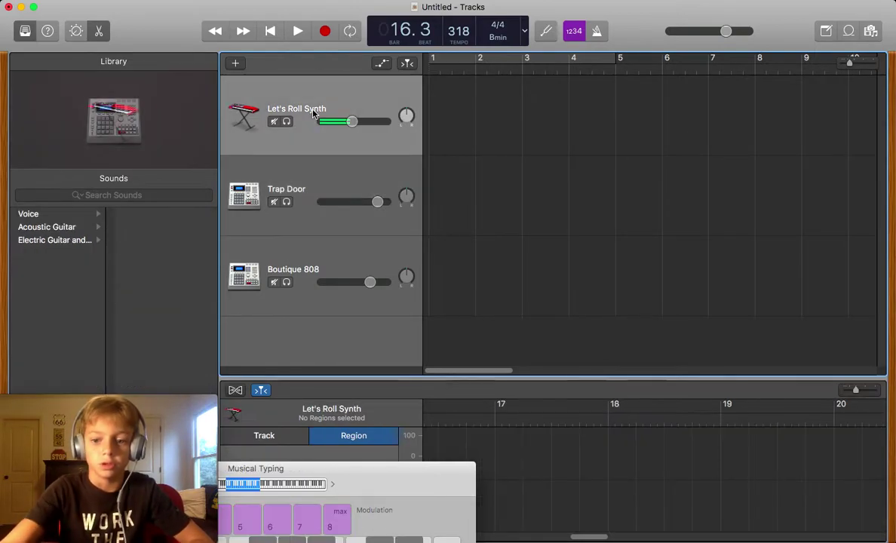
pyautogui.press('super+BackSpace')
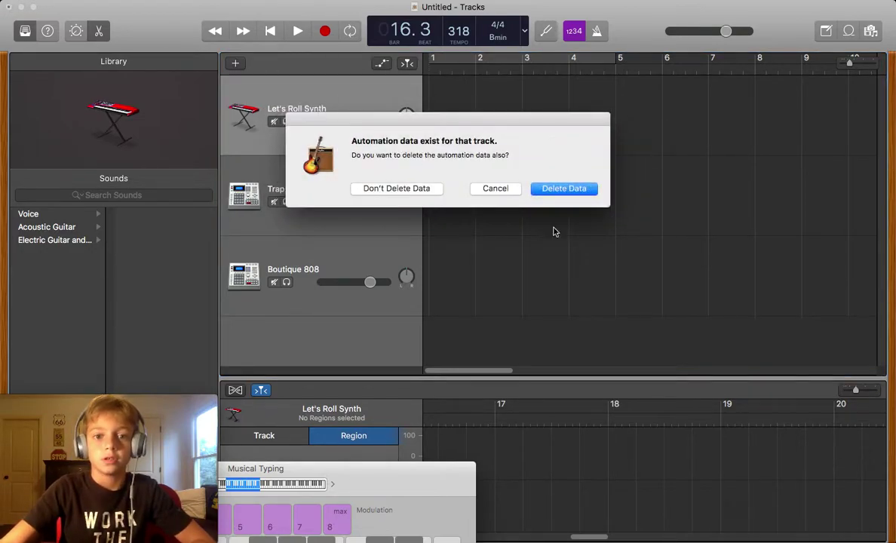
pyautogui.click(561, 188)
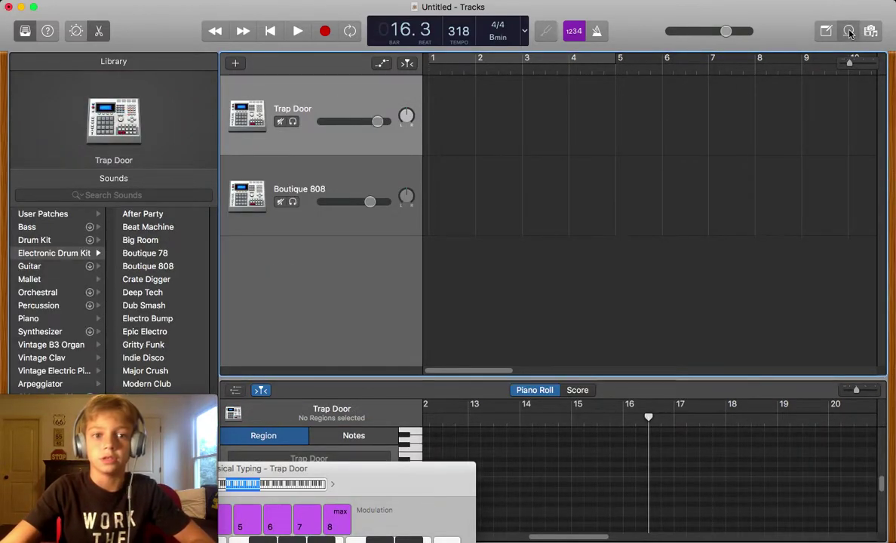
# Step: Preview the Let's Roll Synth loop in the loop browser and place it on a new track starting at bar 1
pyautogui.click(848, 31)
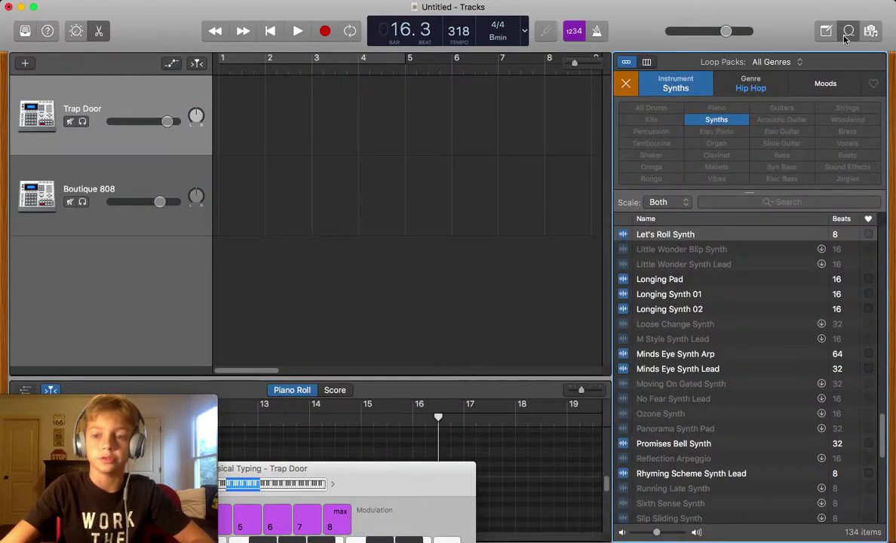
pyautogui.click(686, 238)
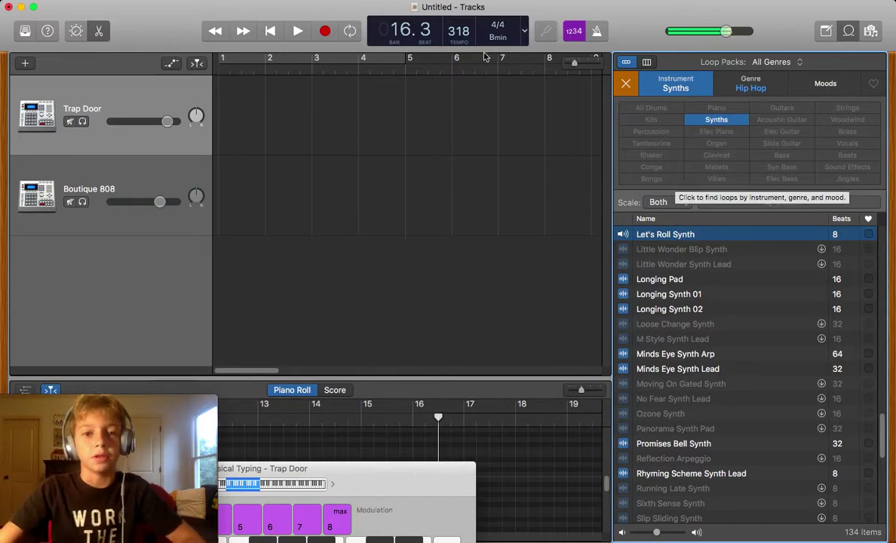
pyautogui.press('space')
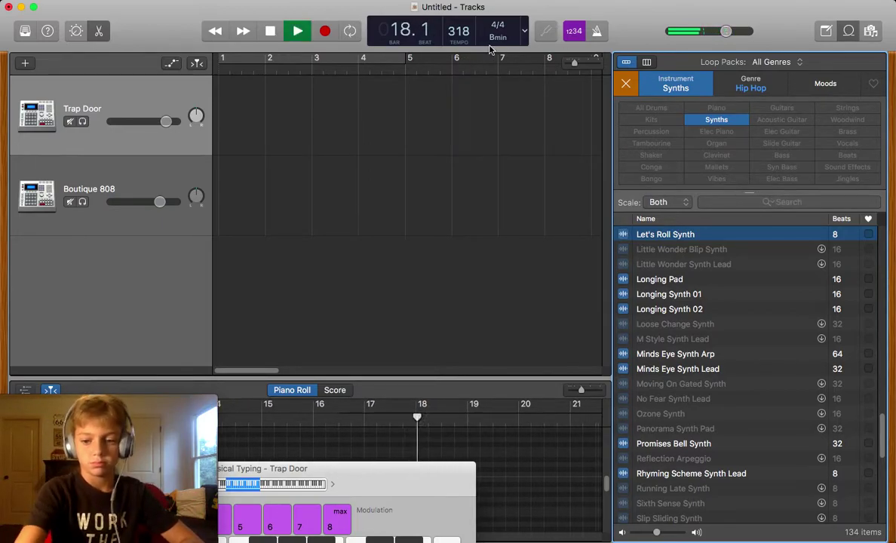
pyautogui.press('space')
pyautogui.press('Return')
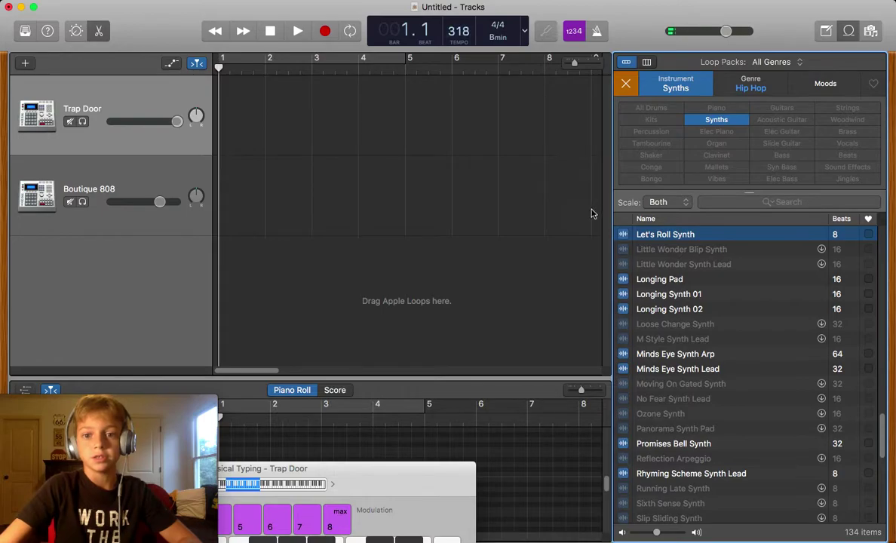
pyautogui.moveTo(652, 240); pyautogui.dragTo(249, 245)
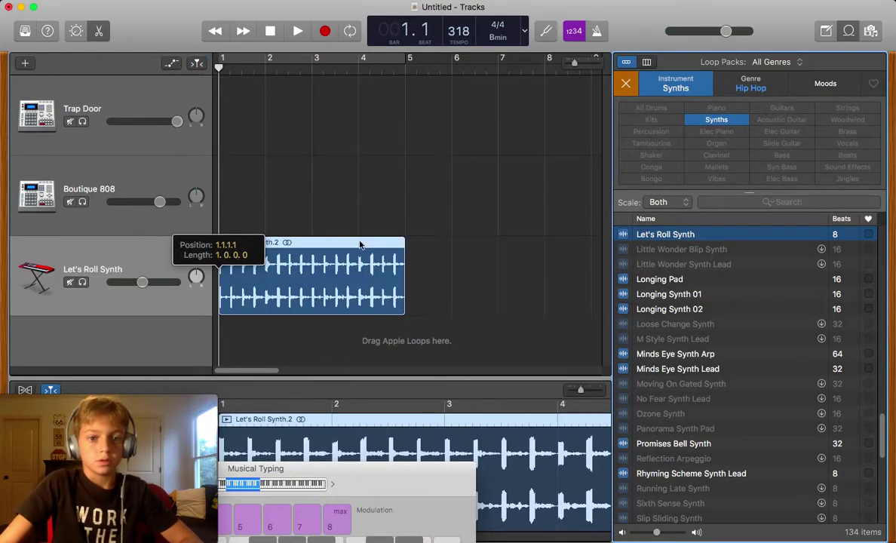
# Step: Reorder the tracks so that Let's Roll Synth comes first, followed by Trap Door and Boutique 808
pyautogui.click(147, 178)
pyautogui.moveTo(108, 83); pyautogui.dragTo(57, 317)
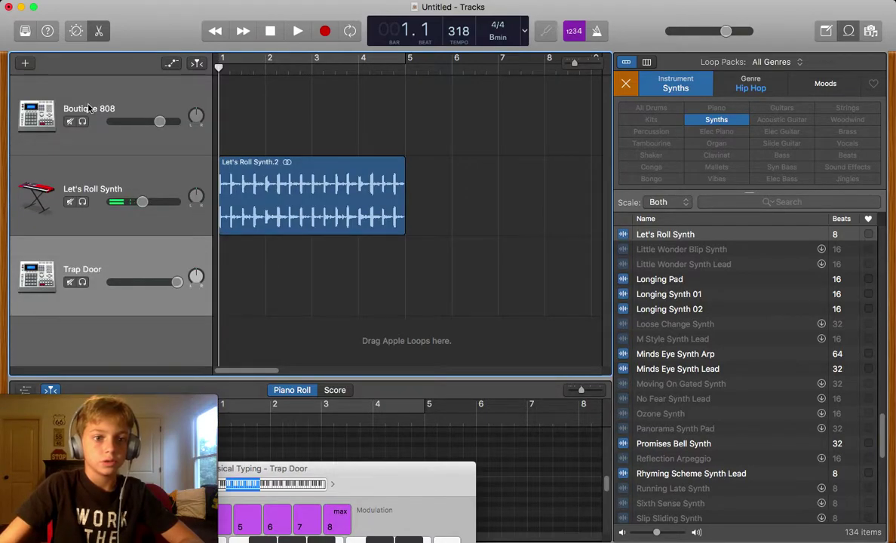
pyautogui.moveTo(75, 178); pyautogui.dragTo(71, 206)
pyautogui.moveTo(88, 245); pyautogui.dragTo(88, 189)
# Step: Move the Let's Roll Synth region so that it starts at bar 10
pyautogui.click(400, 98)
pyautogui.moveTo(405, 96); pyautogui.dragTo(566, 135)
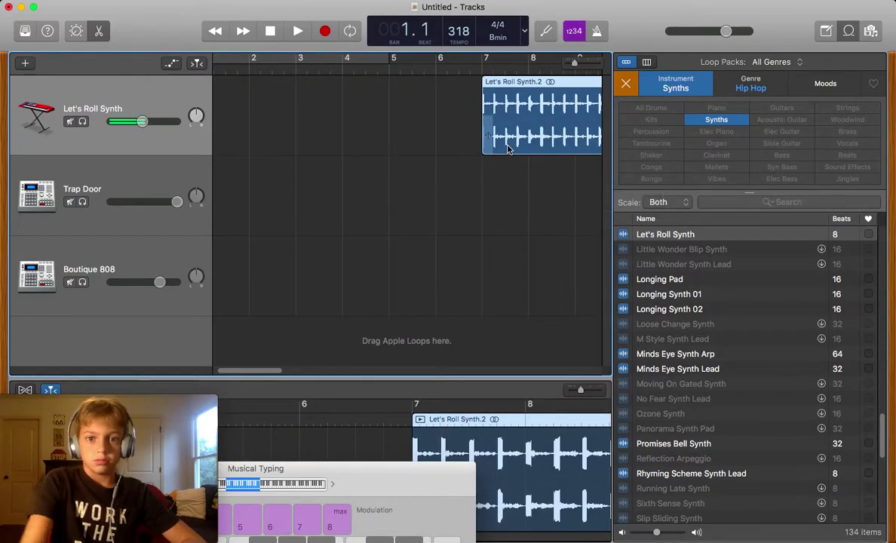
pyautogui.hscroll(5, 507, 144)
pyautogui.moveTo(376, 134); pyautogui.dragTo(512, 136)
pyautogui.hscroll(-5, 513, 136)
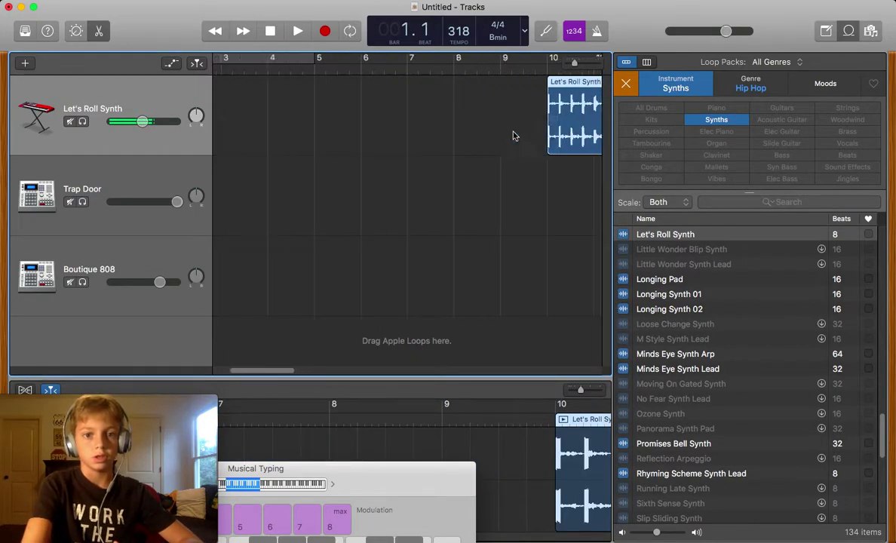
# Step: Set the cycle range to run from bar 10 to bar 14, matching the Let's Roll Synth region
pyautogui.moveTo(279, 58); pyautogui.dragTo(548, 57)
pyautogui.moveTo(293, 58); pyautogui.dragTo(556, 60)
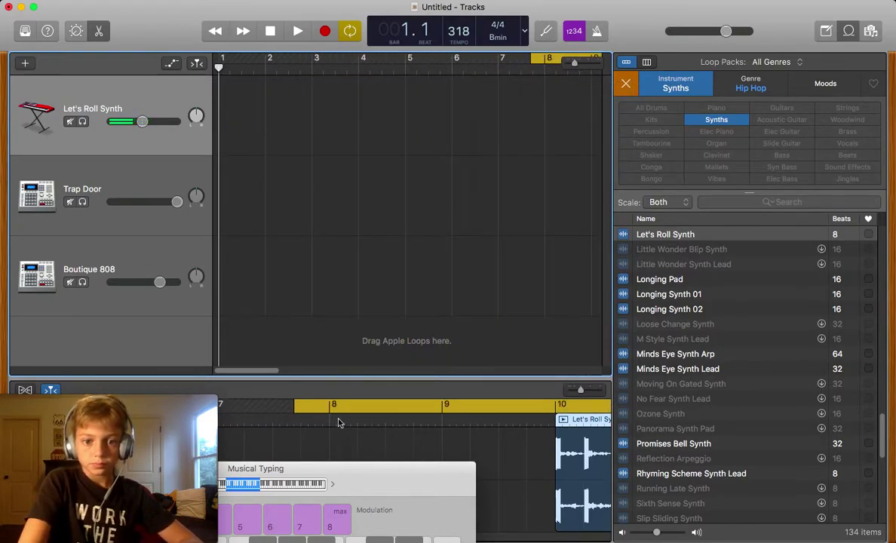
pyautogui.moveTo(345, 405); pyautogui.dragTo(553, 403)
pyautogui.hscroll(10, 392, 72)
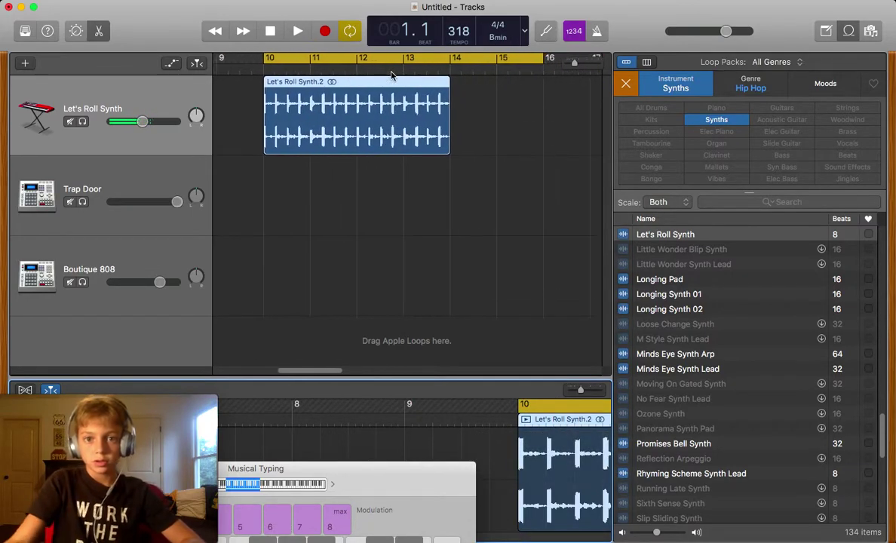
pyautogui.moveTo(532, 61); pyautogui.dragTo(443, 59)
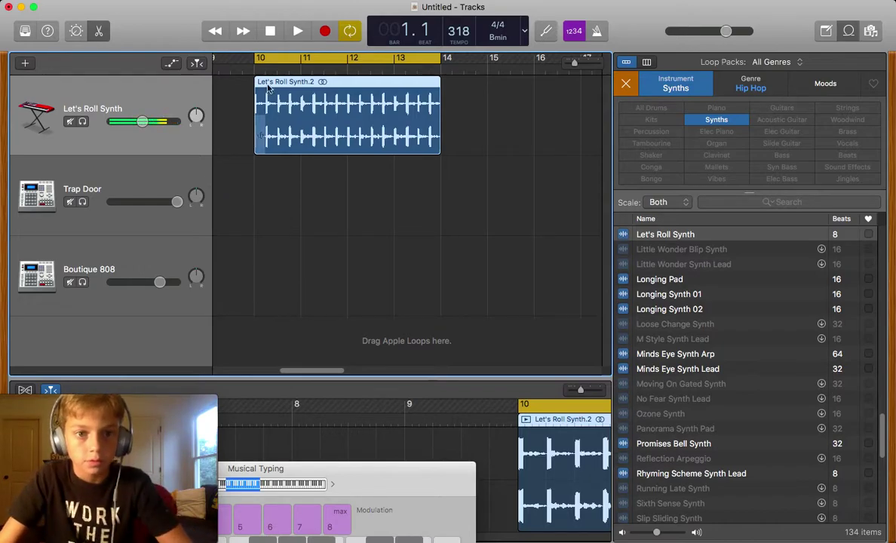
# Step: Listen to the cycled synth region from bar 10 with the system volume raised, and return the playhead to bar 10
pyautogui.moveTo(235, 61); pyautogui.dragTo(252, 82)
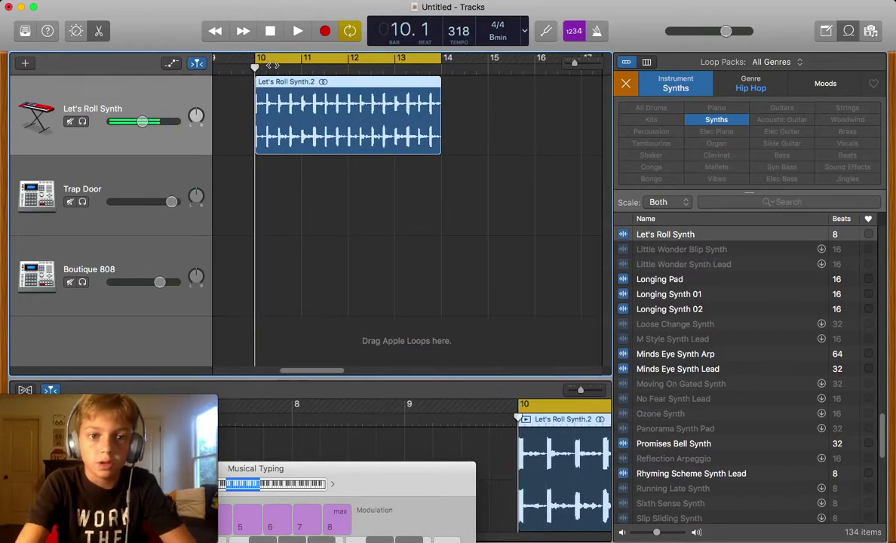
pyautogui.press('space')
pyautogui.press('space')
pyautogui.press('XF86AudioRaiseVolume')
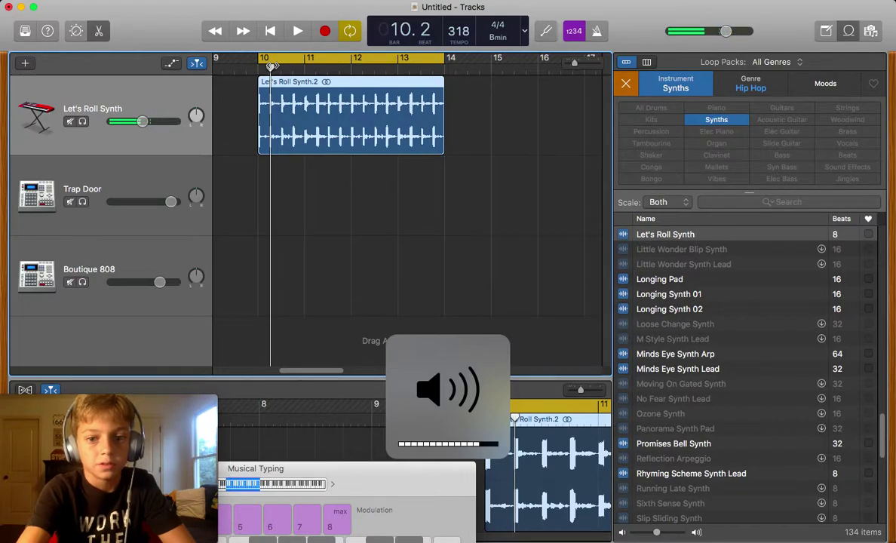
pyautogui.moveTo(271, 67); pyautogui.dragTo(259, 68)
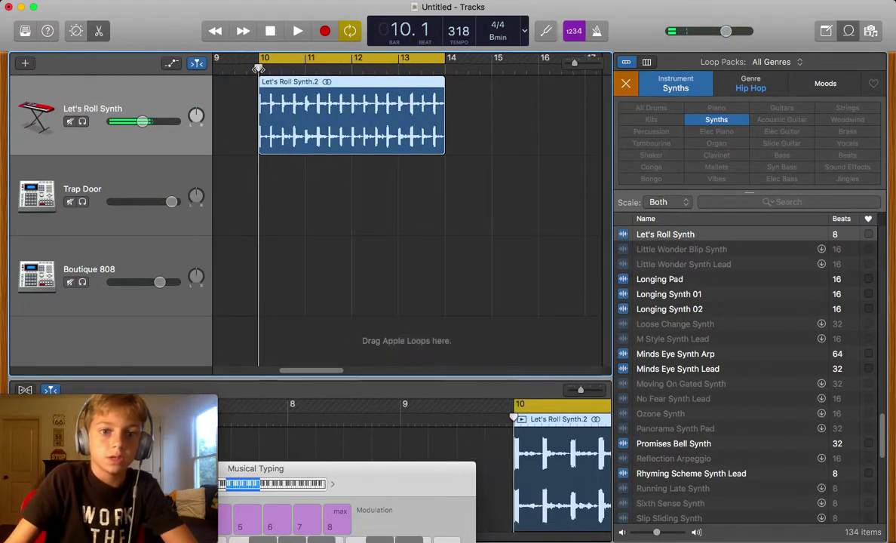
pyautogui.press('space')
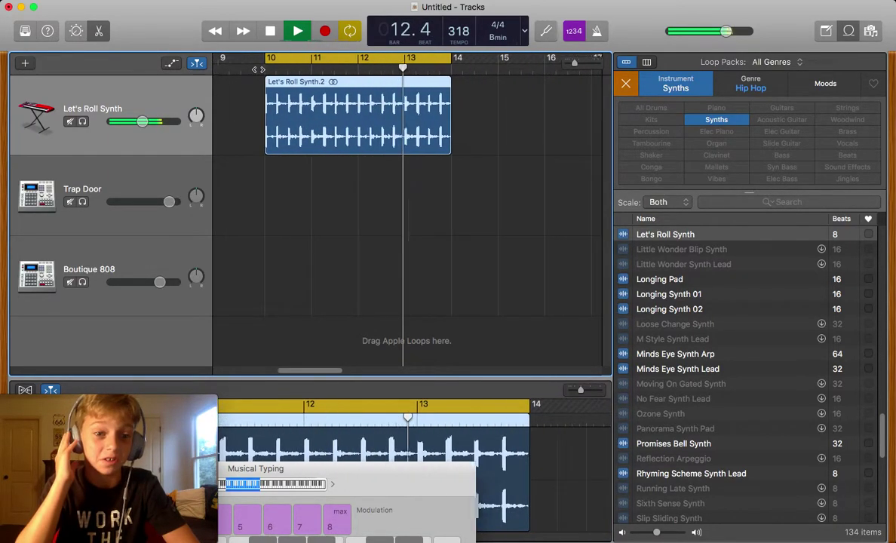
pyautogui.press('XF86AudioRaiseVolume')
pyautogui.press('XF86AudioRaiseVolume')
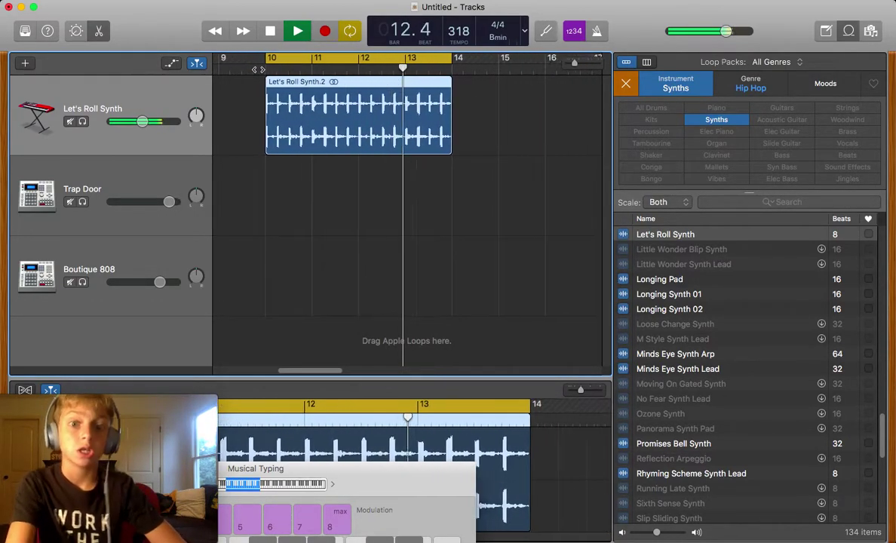
pyautogui.press('space')
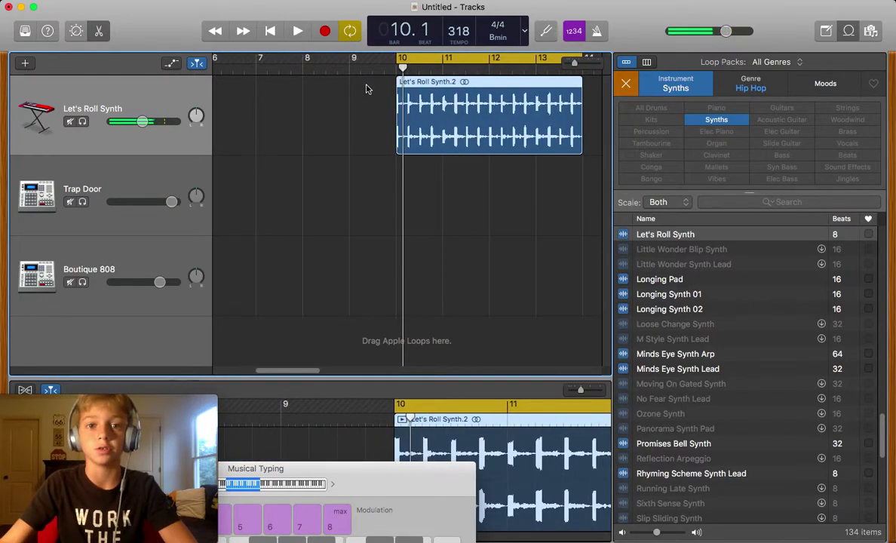
pyautogui.press('Return')
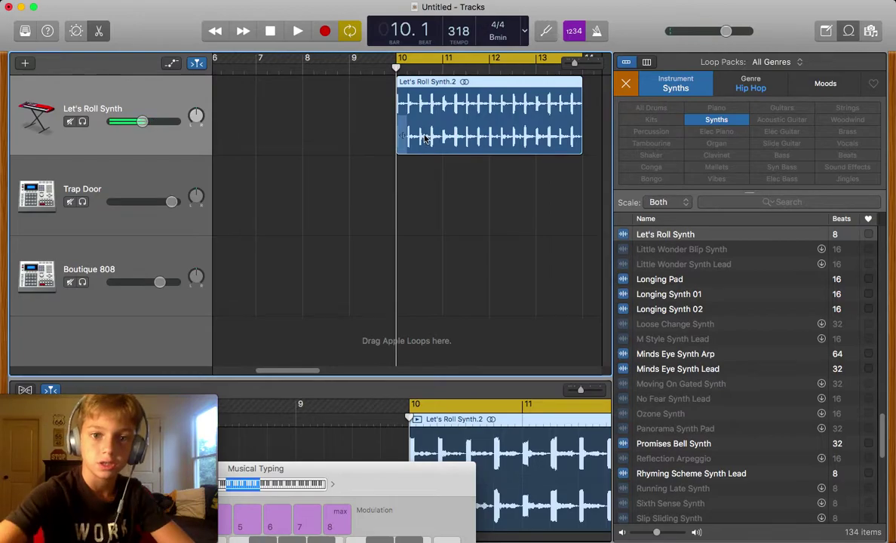
# Step: Delete the Trap Door track together with its automation data
pyautogui.press('super+Left')
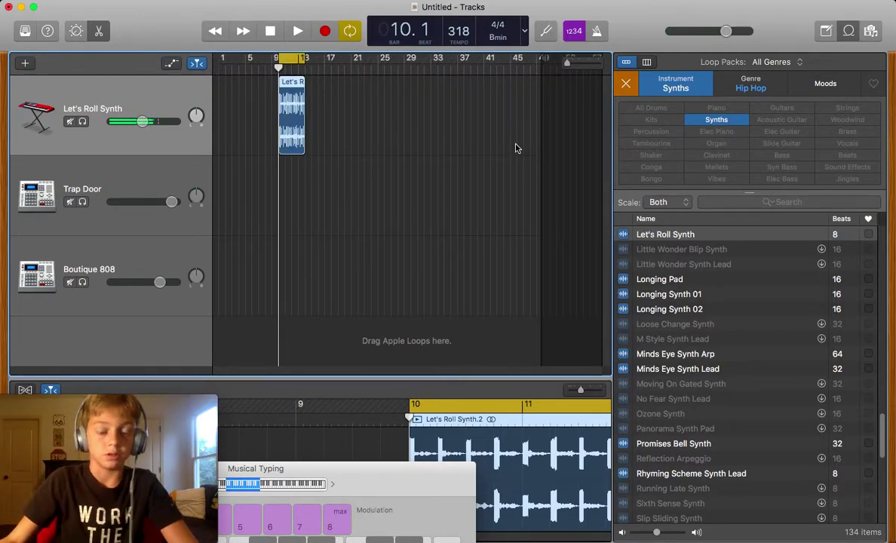
pyautogui.press('super+Right')
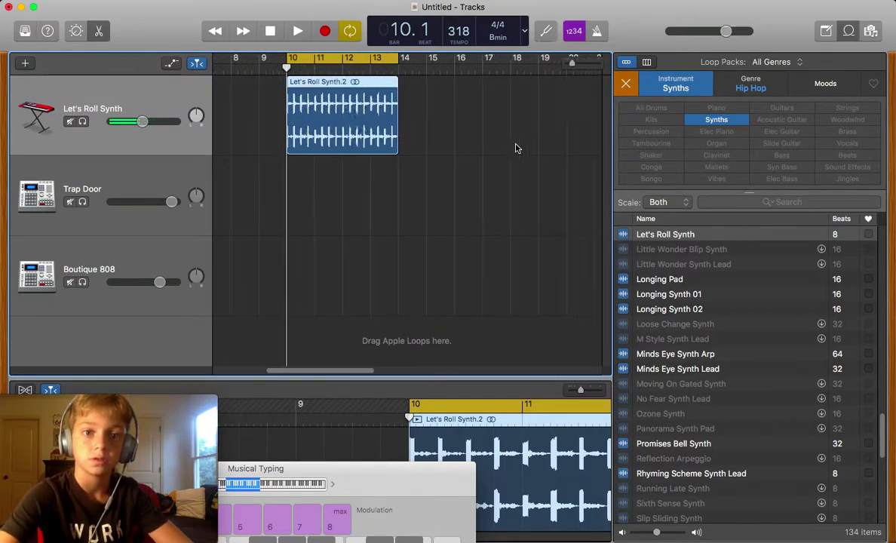
pyautogui.press('super+Left')
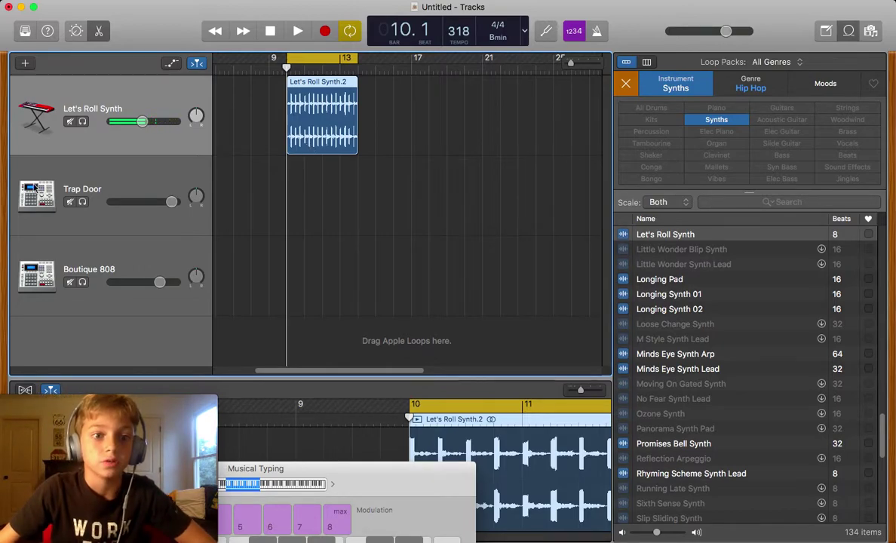
pyautogui.click(109, 185)
pyautogui.press('super+BackSpace')
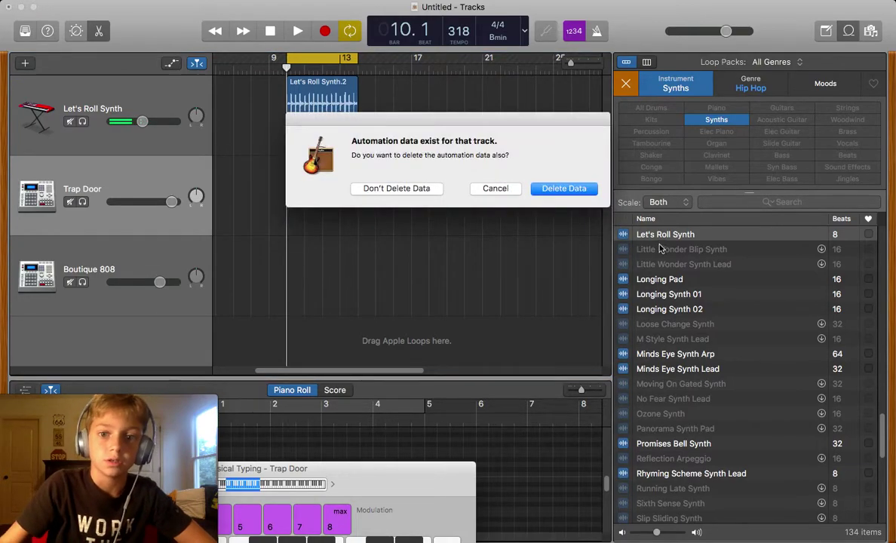
pyautogui.click(562, 189)
# Step: Add a software instrument track between Let's Roll Synth and Boutique 808, and load the Trap Door patch by searching for "trap"
pyautogui.doubleClick(189, 289)
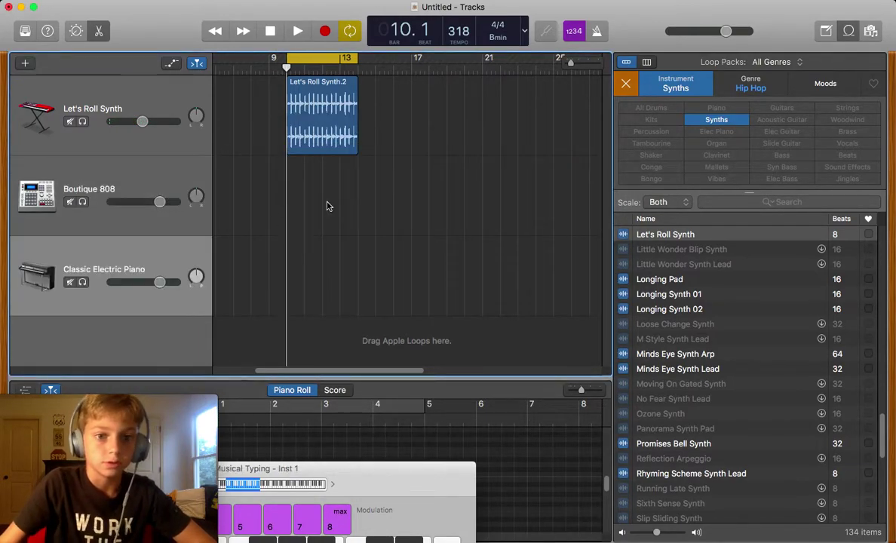
pyautogui.moveTo(78, 239); pyautogui.dragTo(66, 206)
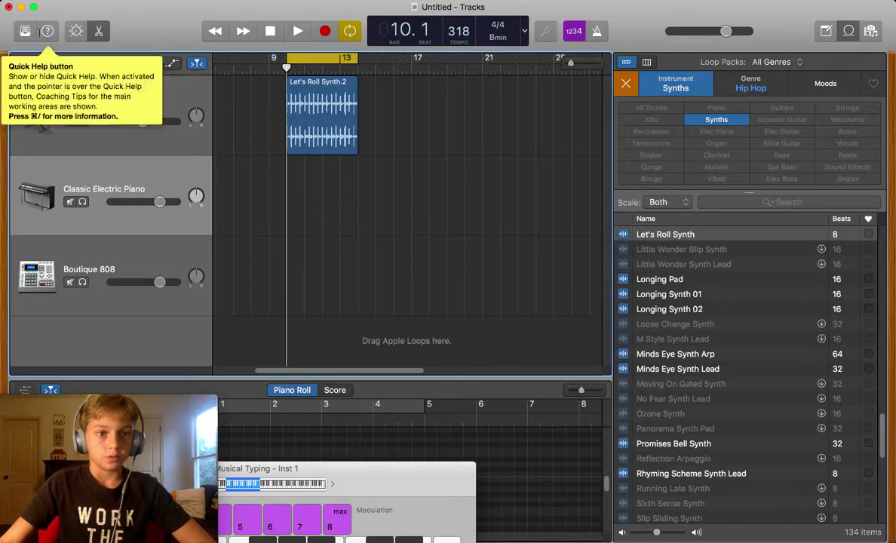
pyautogui.click(25, 31)
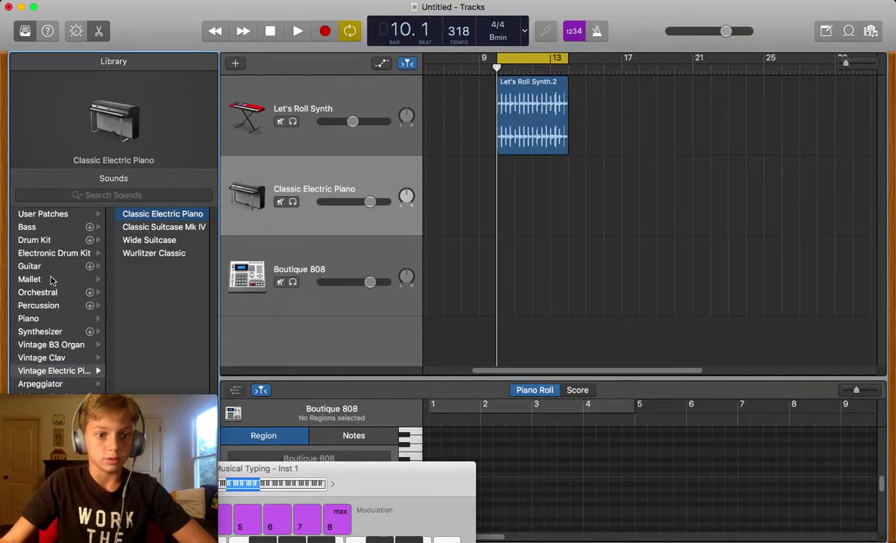
pyautogui.click(85, 255)
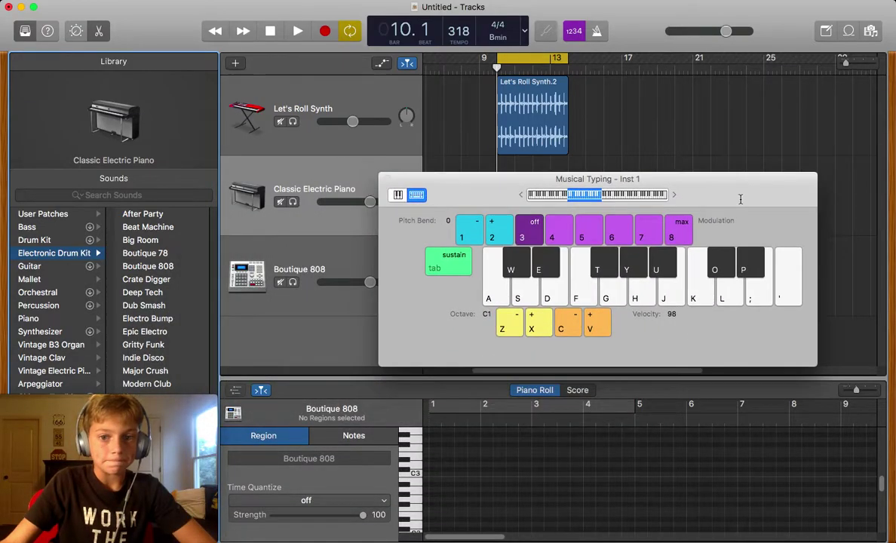
pyautogui.moveTo(740, 202); pyautogui.dragTo(754, 193)
pyautogui.click(100, 195)
pyautogui.write('t')
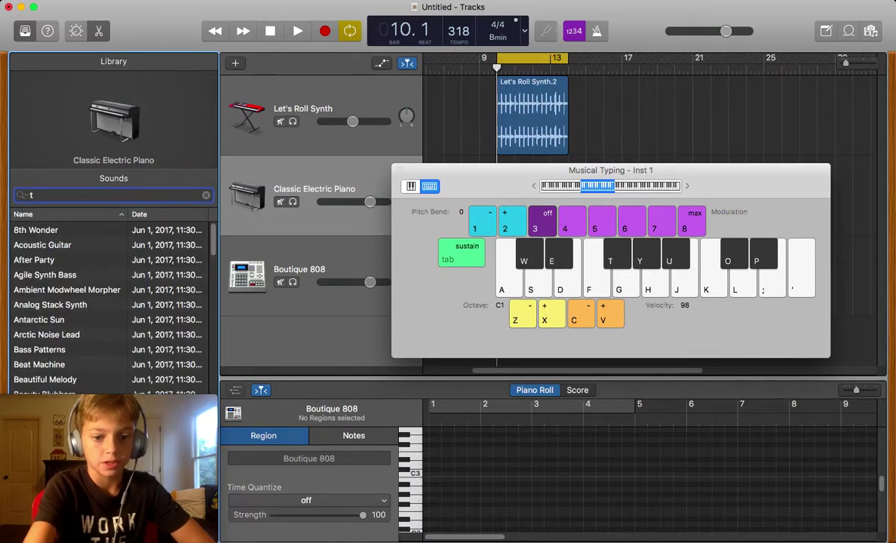
pyautogui.write('rap')
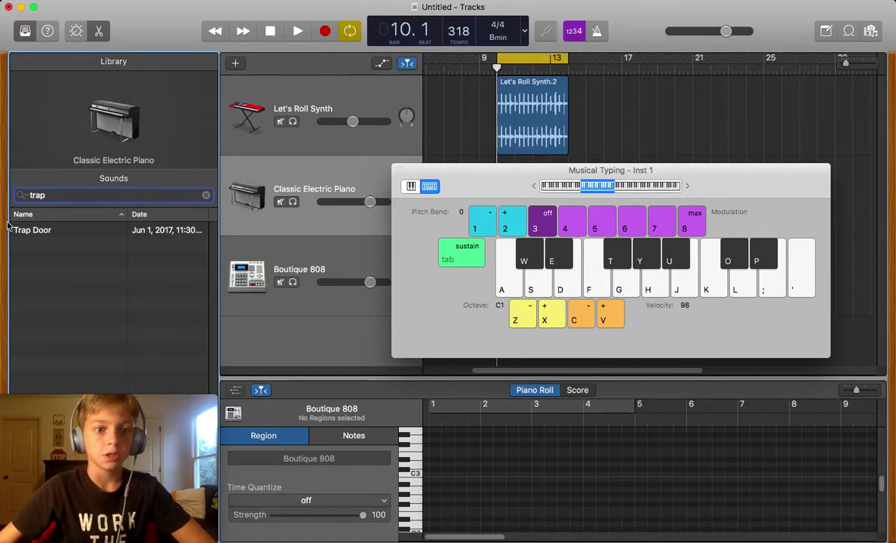
pyautogui.click(31, 231)
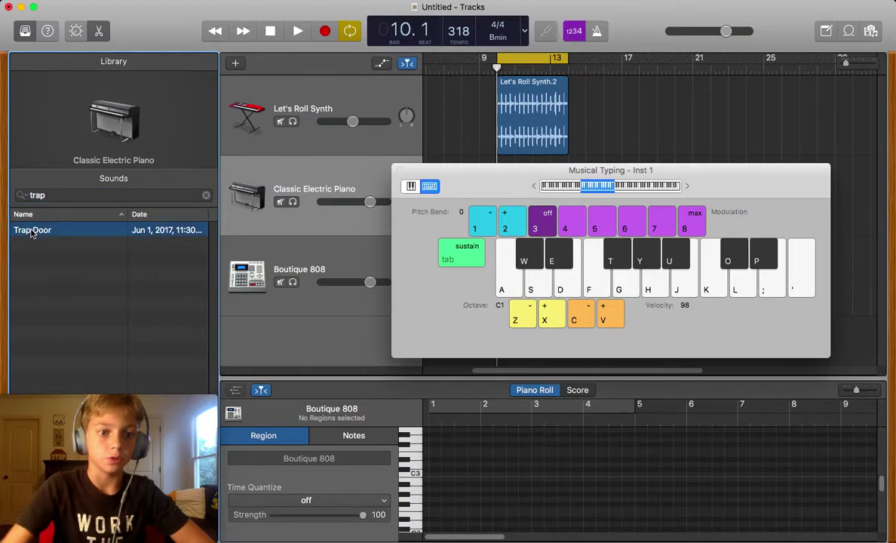
# Step: Replace the Bitcrusher plug-in on the Trap Door track with Pitch Shifter and load its Great snare setting
pyautogui.press('w')
pyautogui.press('w')
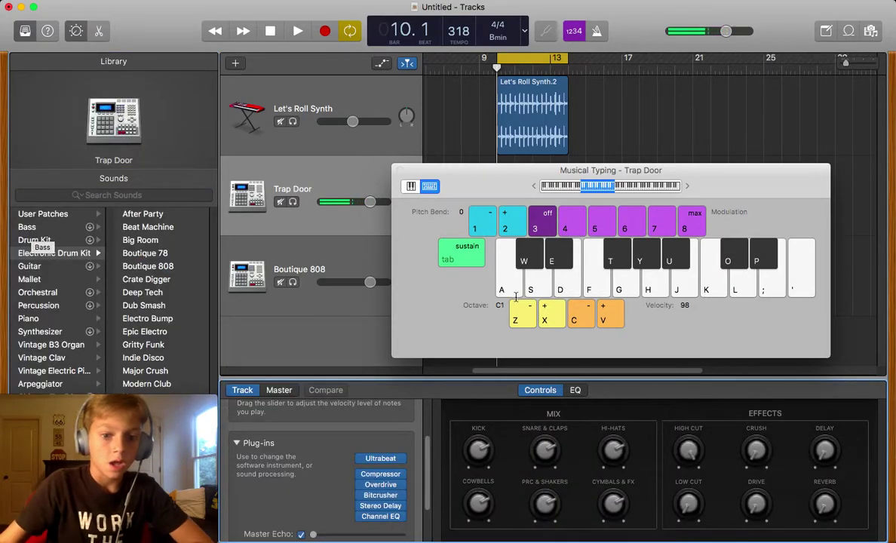
pyautogui.moveTo(400, 508)
pyautogui.click(380, 495)
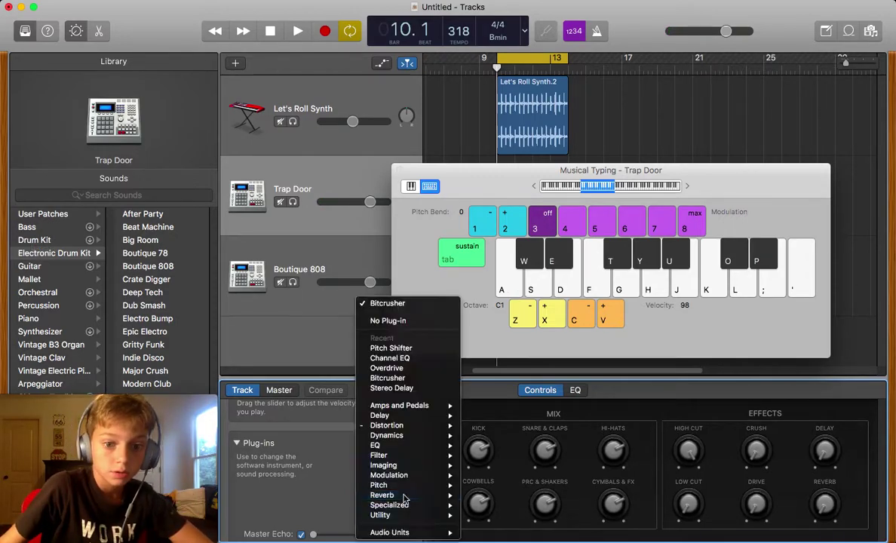
pyautogui.moveTo(380, 485)
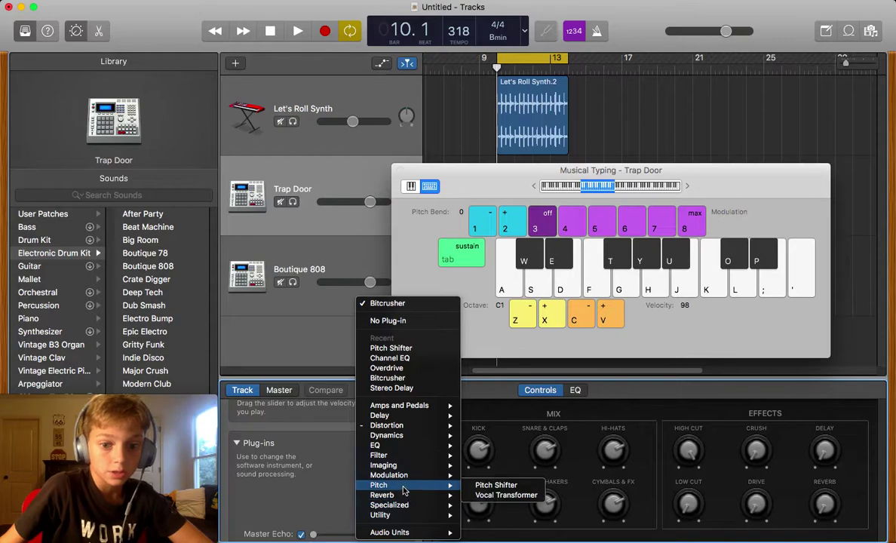
pyautogui.click(492, 484)
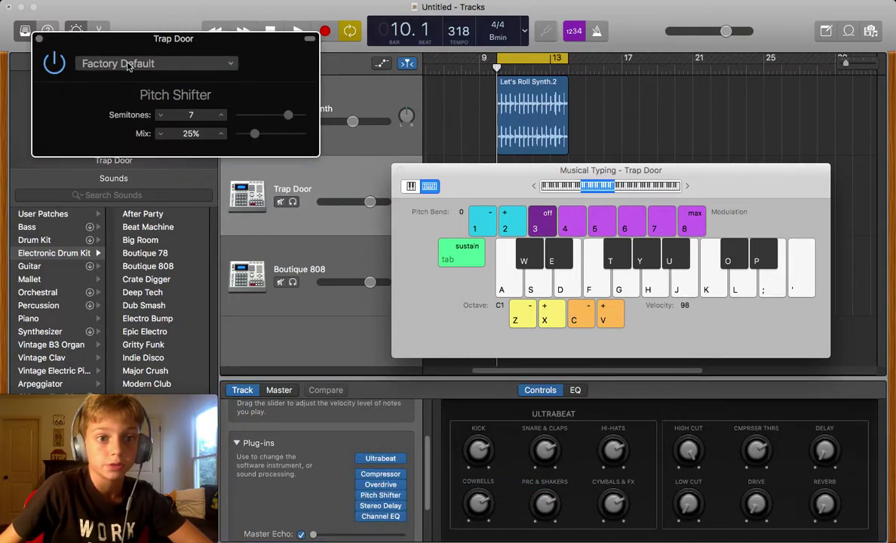
pyautogui.click(123, 64)
pyautogui.click(107, 124)
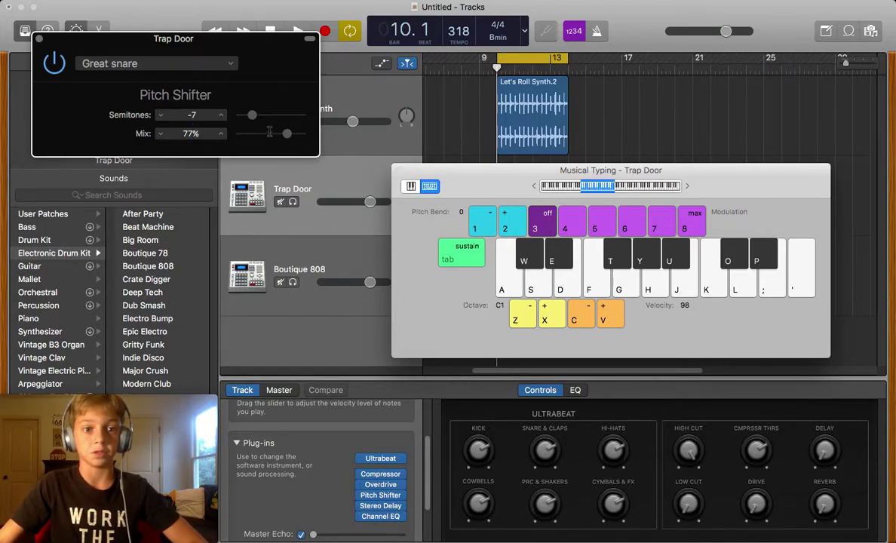
pyautogui.click(174, 64)
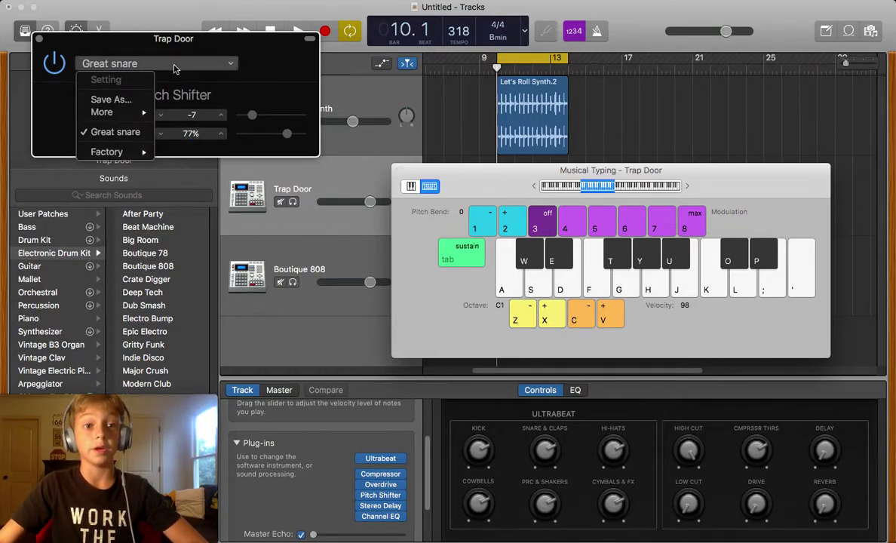
pyautogui.click(237, 98)
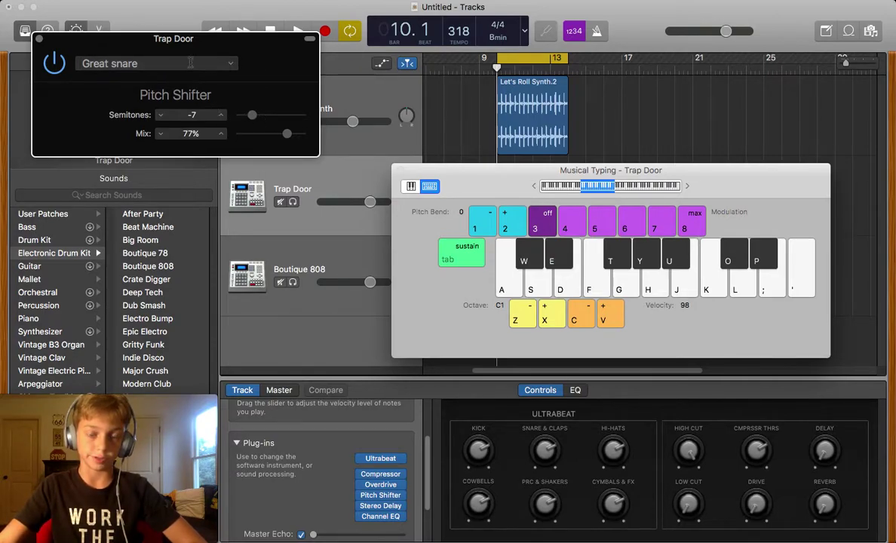
pyautogui.click(162, 67)
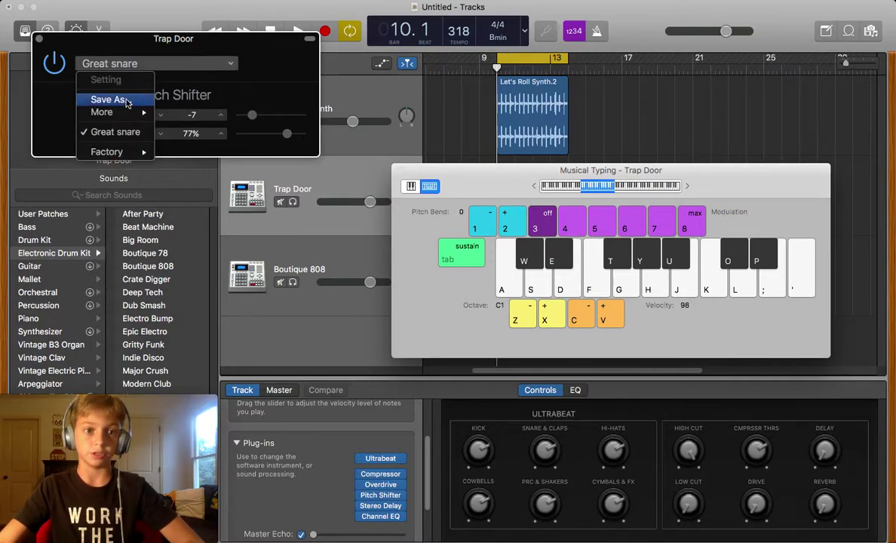
pyautogui.click(193, 70)
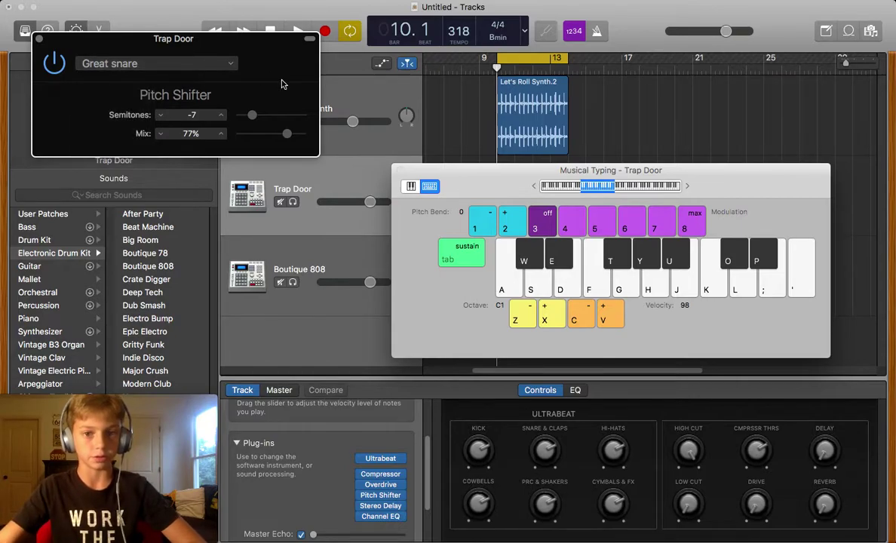
# Step: Audition the Trap Door snare through the Pitch Shifter's Great snare setting
pyautogui.press('w')
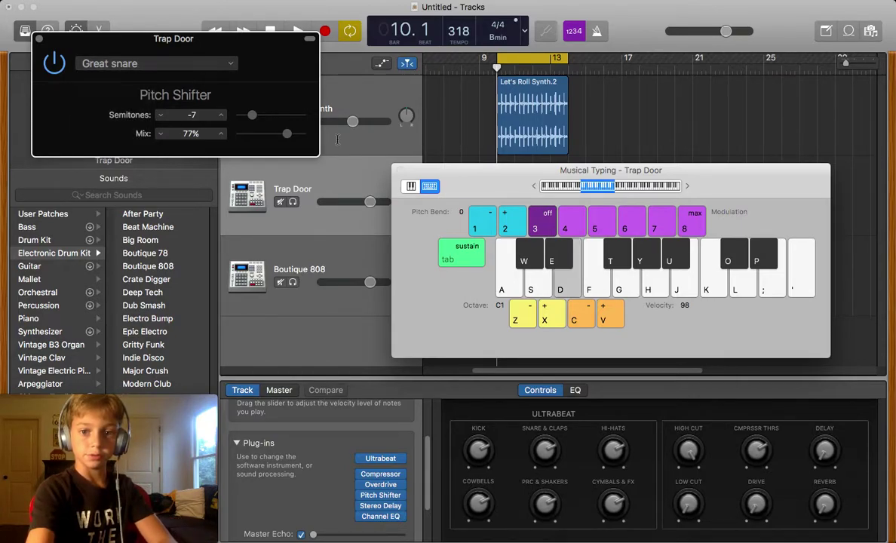
pyautogui.press('w')
pyautogui.press('w')
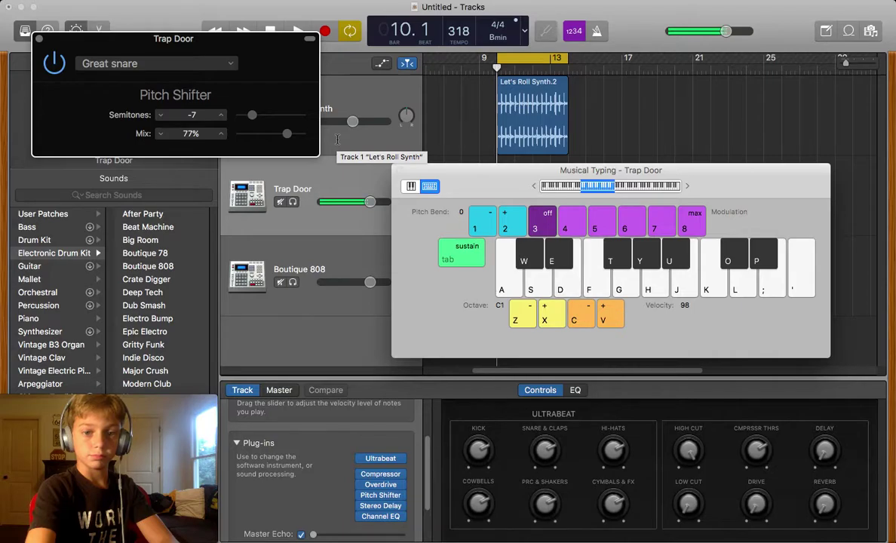
# Step: Loop the Let's Roll Synth region out to bar 17 and extend the cycle range to match
pyautogui.click(578, 111)
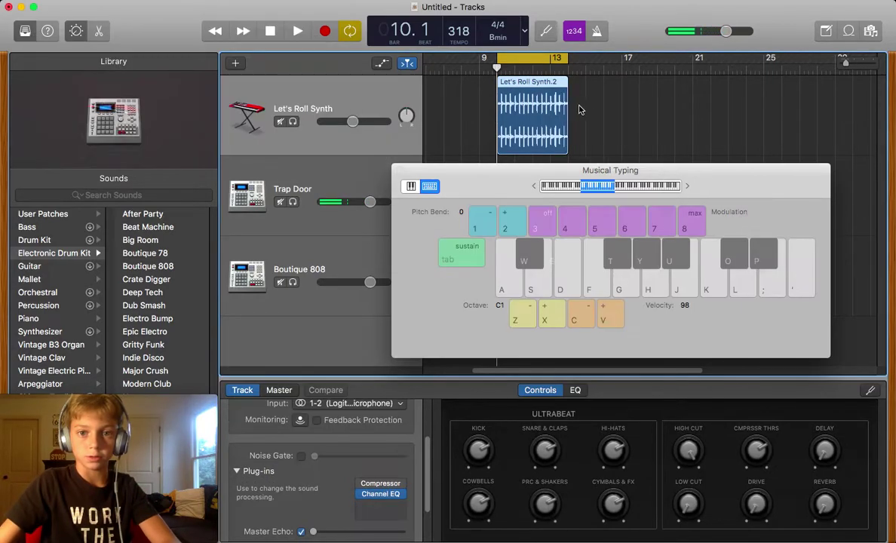
pyautogui.moveTo(575, 57); pyautogui.dragTo(623, 57)
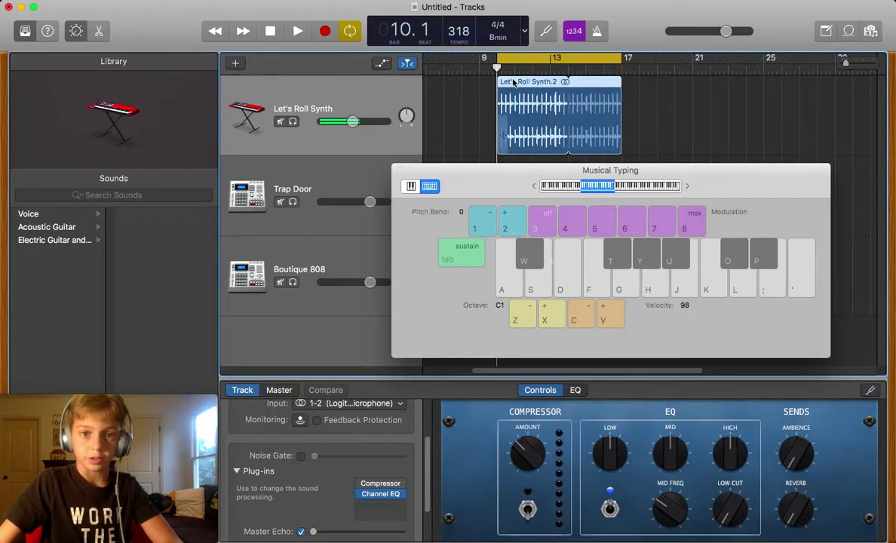
# Step: Select the Trap Door track and rehearse its drum hits with Musical Typing
pyautogui.click(297, 181)
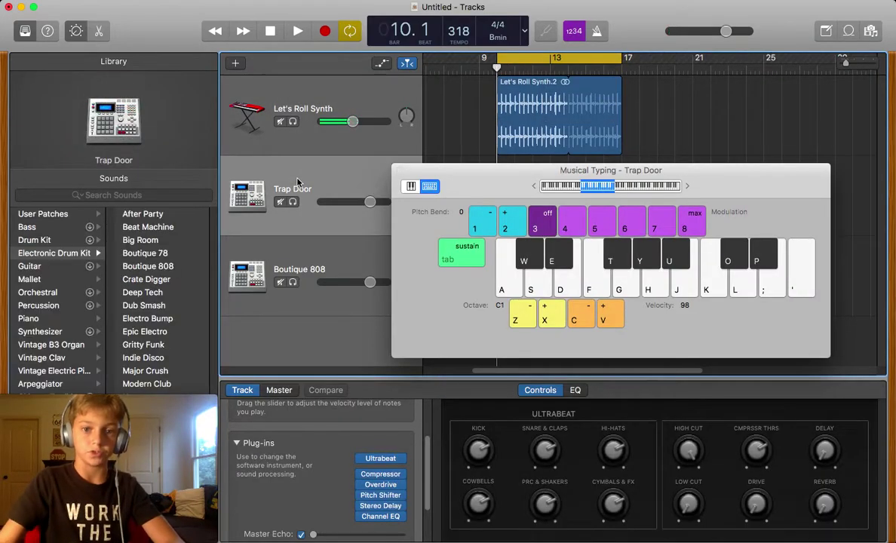
pyautogui.press('a')
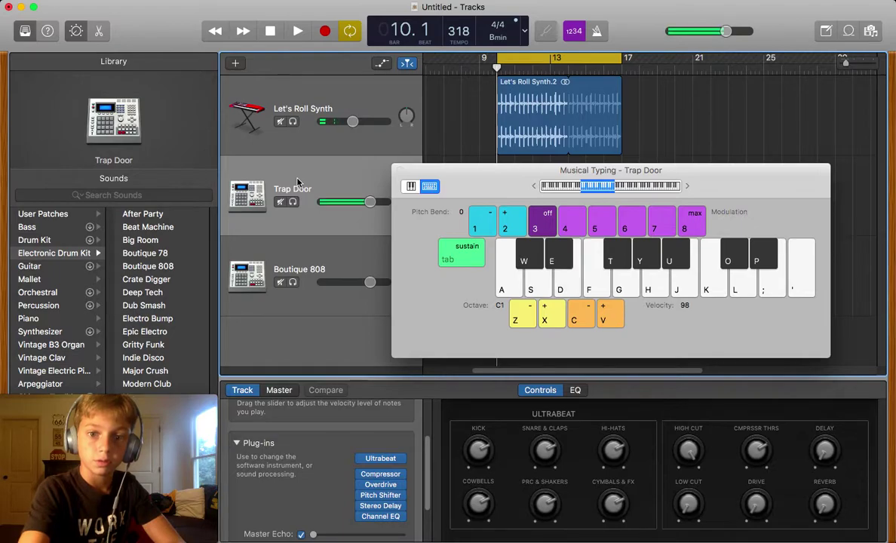
pyautogui.press('w')
pyautogui.press('w')
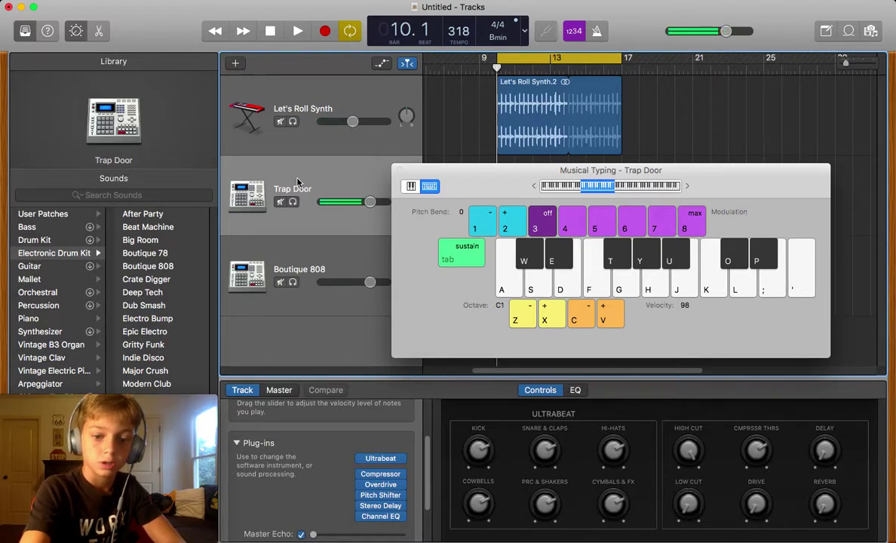
pyautogui.press('w')
pyautogui.press('w')
pyautogui.press('w')
pyautogui.press('w')
pyautogui.press('w')
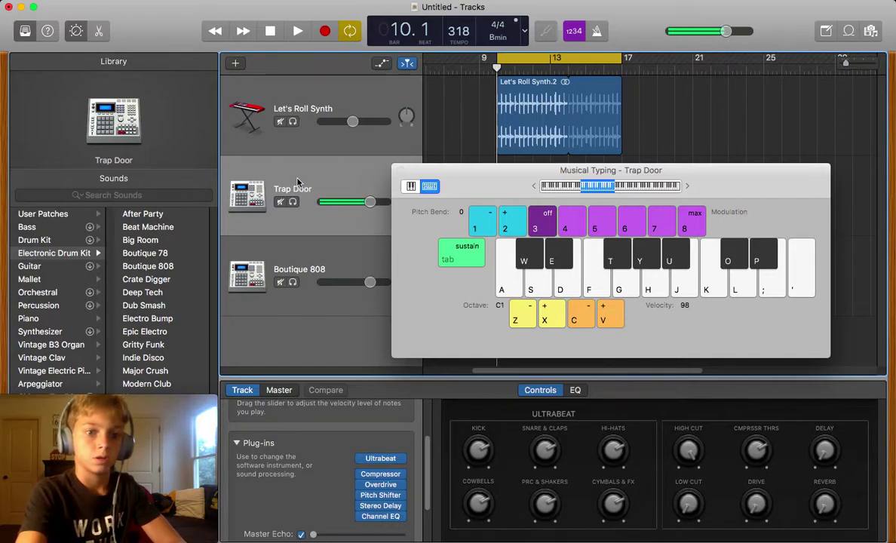
# Step: Try to record a drum take on the Trap Door track from bar 10, and return the playhead to bar 10
pyautogui.press('r')
pyautogui.press('x')
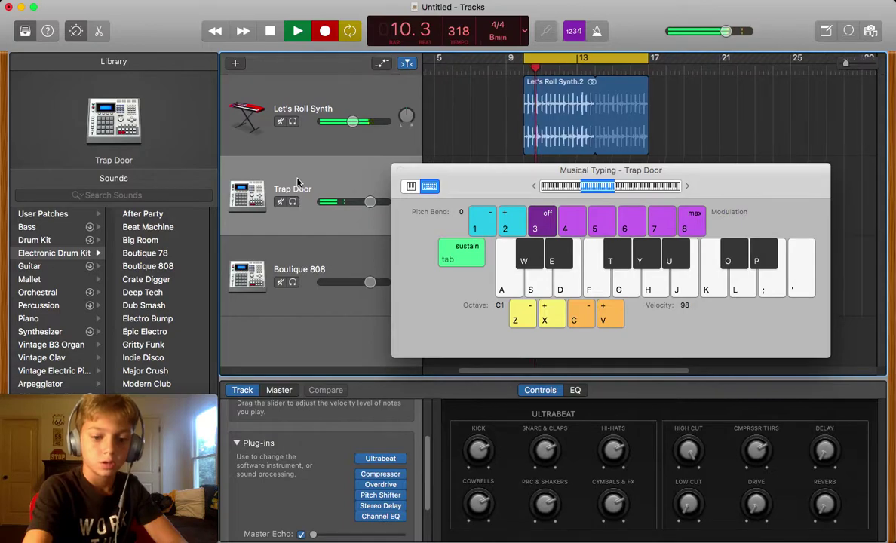
pyautogui.press('a')
pyautogui.press('z')
pyautogui.press('space')
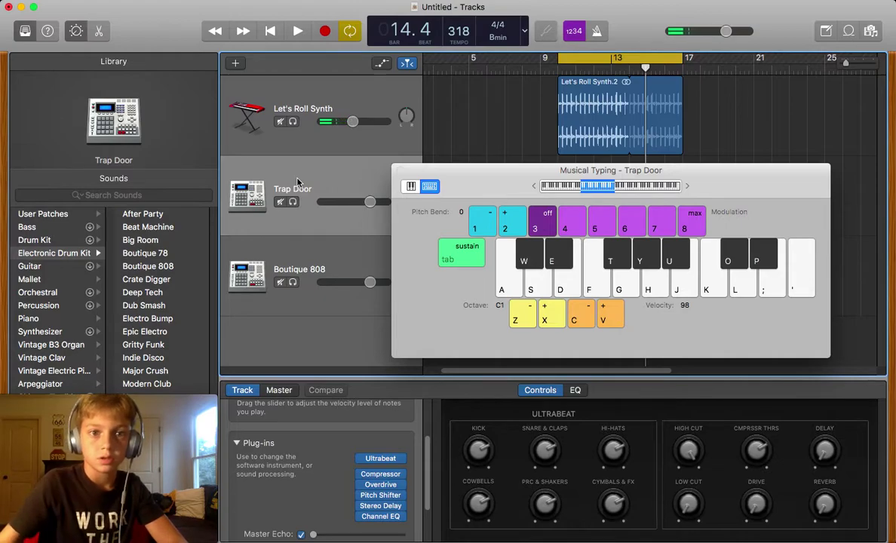
pyautogui.press('Return')
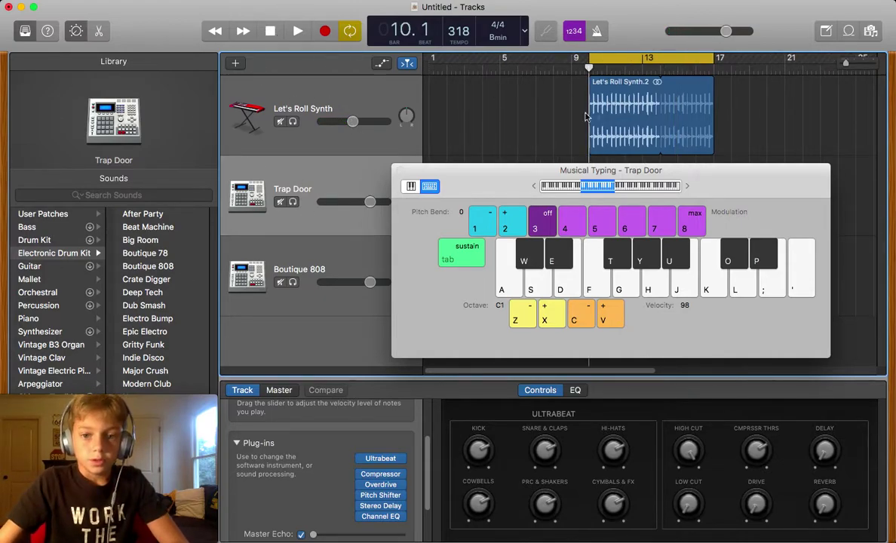
# Step: Play the synth loop briefly to hear the timing, and return the playhead to bar 10
pyautogui.click(297, 34)
pyautogui.click(273, 30)
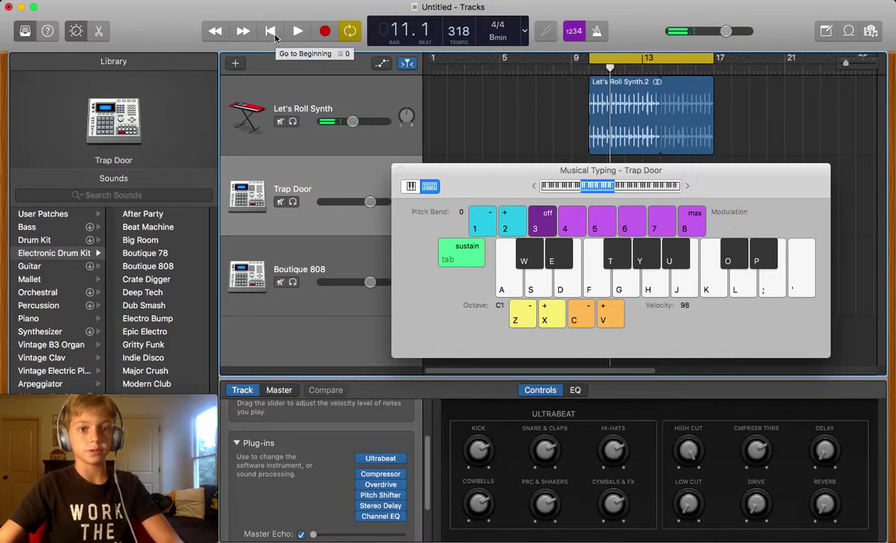
pyautogui.click(271, 32)
pyautogui.click(645, 71)
pyautogui.press('Return')
pyautogui.press('space')
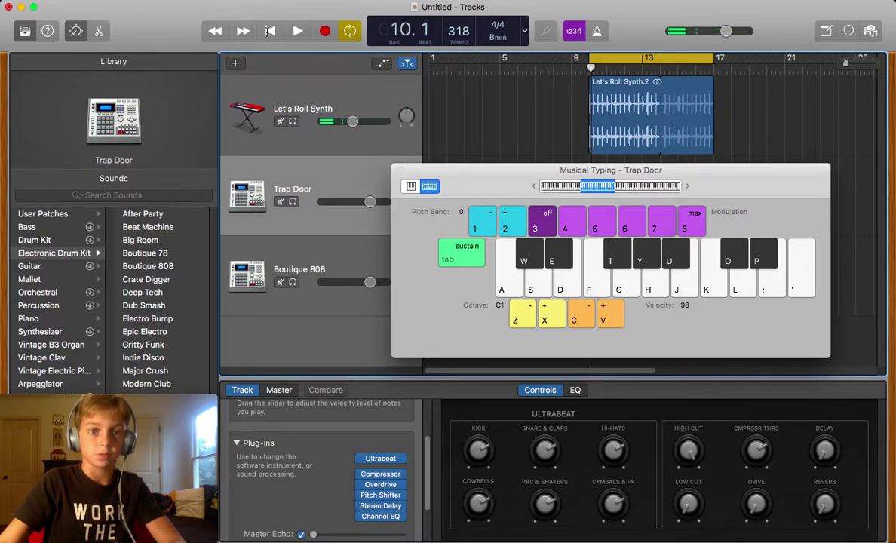
pyautogui.click(269, 31)
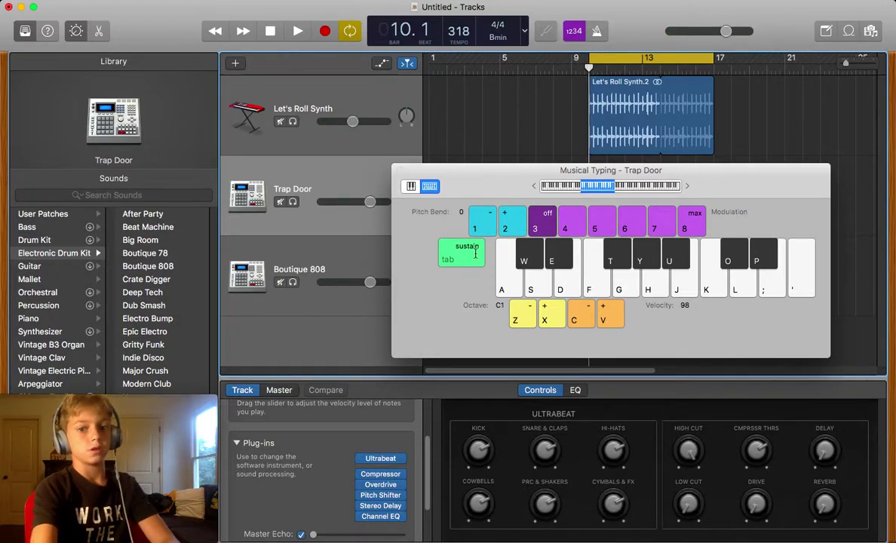
# Step: Record repeated snare hits on the Trap Door track over the bar 10 to 17 cycle, and close Musical Typing
pyautogui.press('d')
pyautogui.press('w')
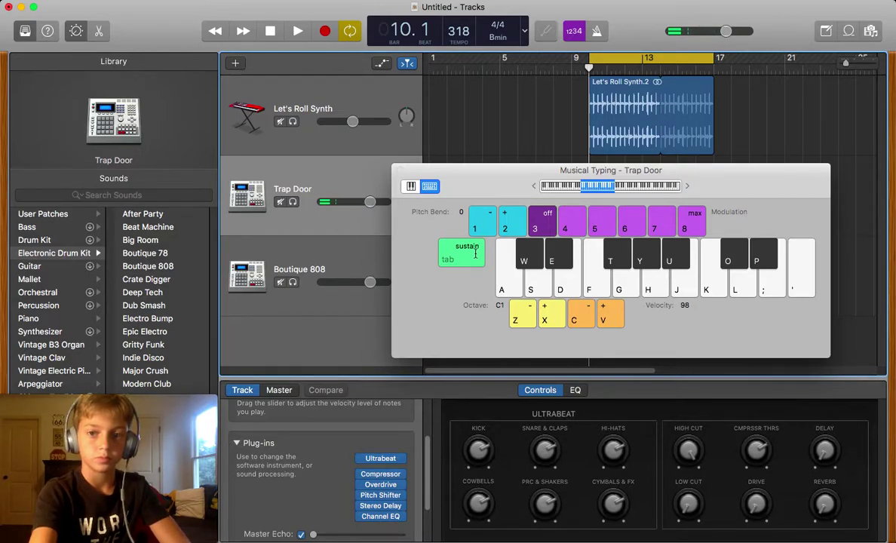
pyautogui.press('r')
pyautogui.press('w')
pyautogui.press('w')
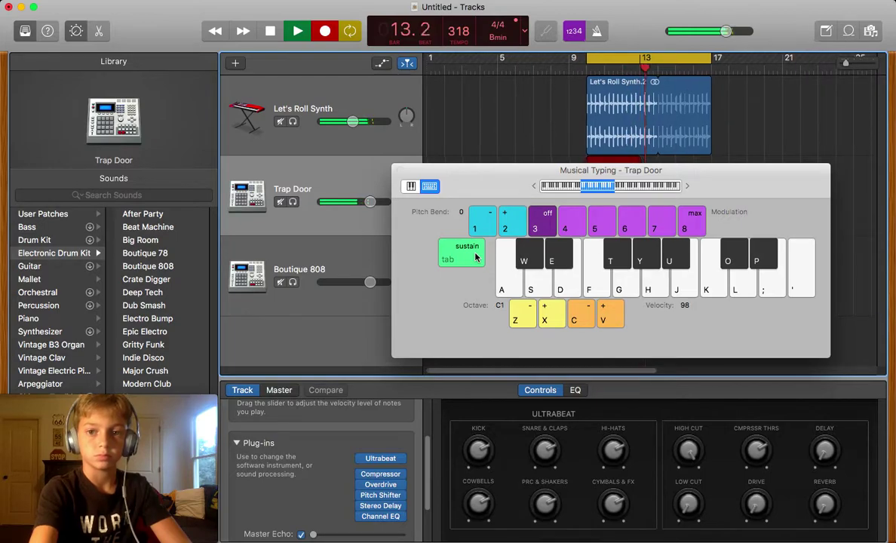
pyautogui.press('w')
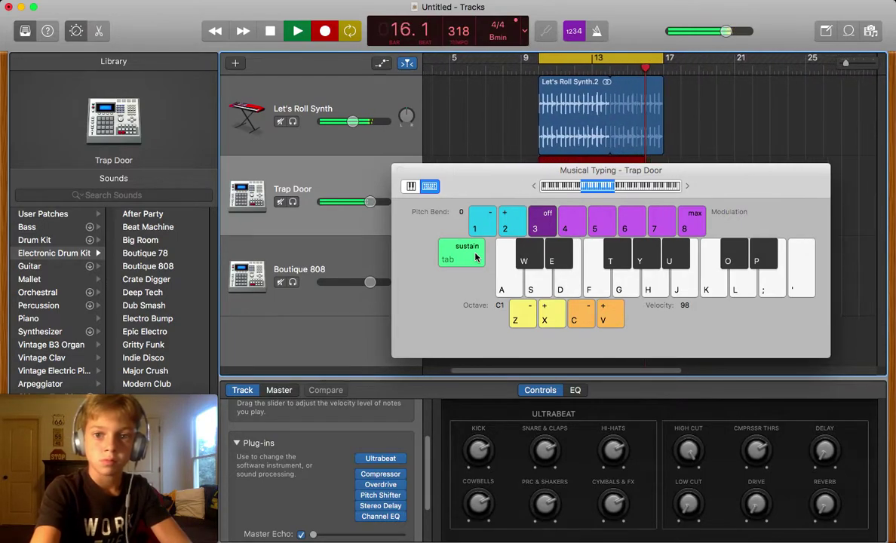
pyautogui.press('w')
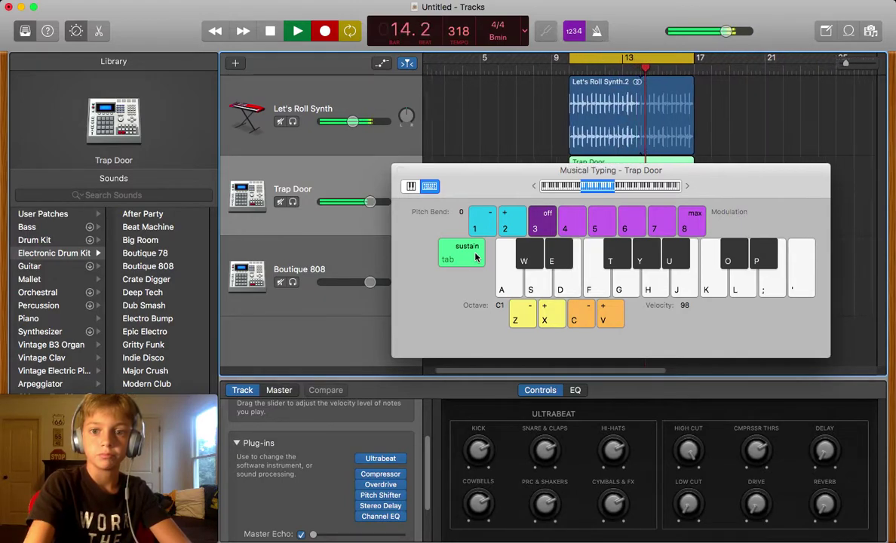
pyautogui.press('w')
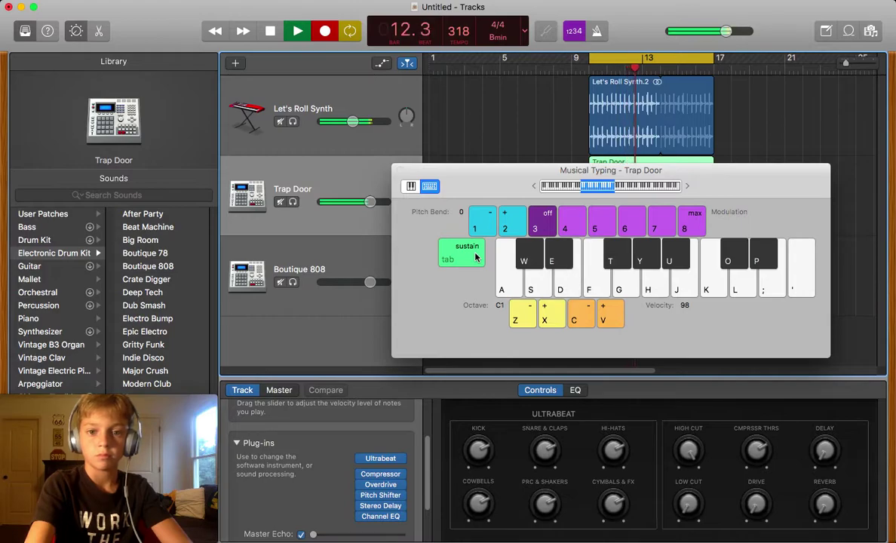
pyautogui.press('space')
pyautogui.click(398, 170)
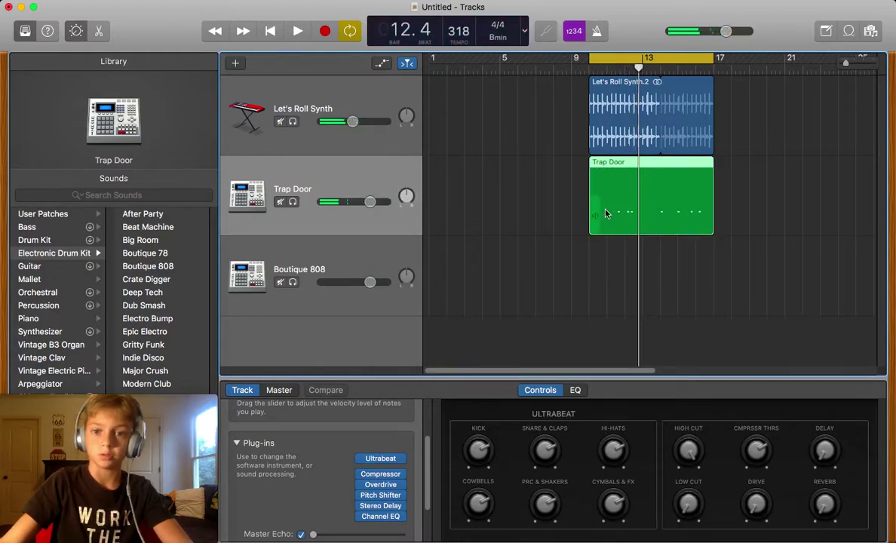
# Step: Trim the start of the Trap Door region to leave four bars, move it to bar 10, and play it with the synth loop
pyautogui.moveTo(592, 222); pyautogui.dragTo(622, 221)
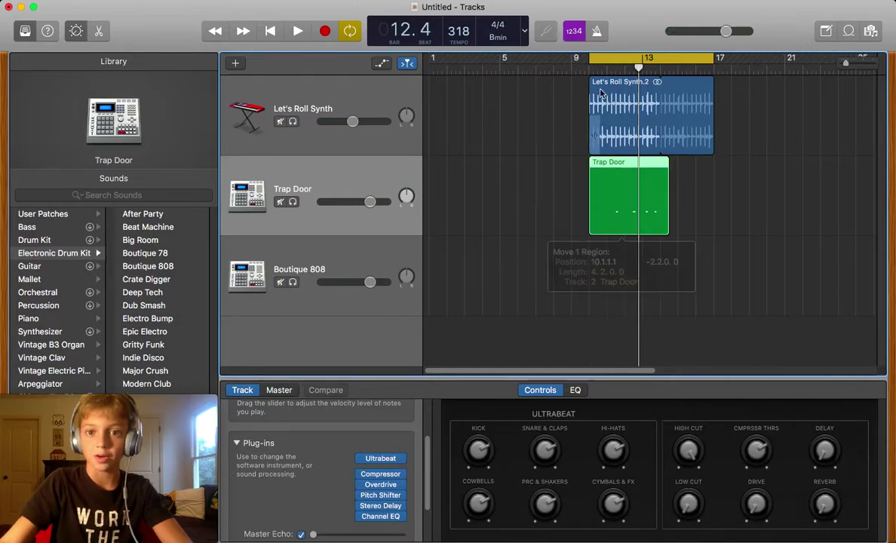
pyautogui.click(596, 73)
pyautogui.press('space')
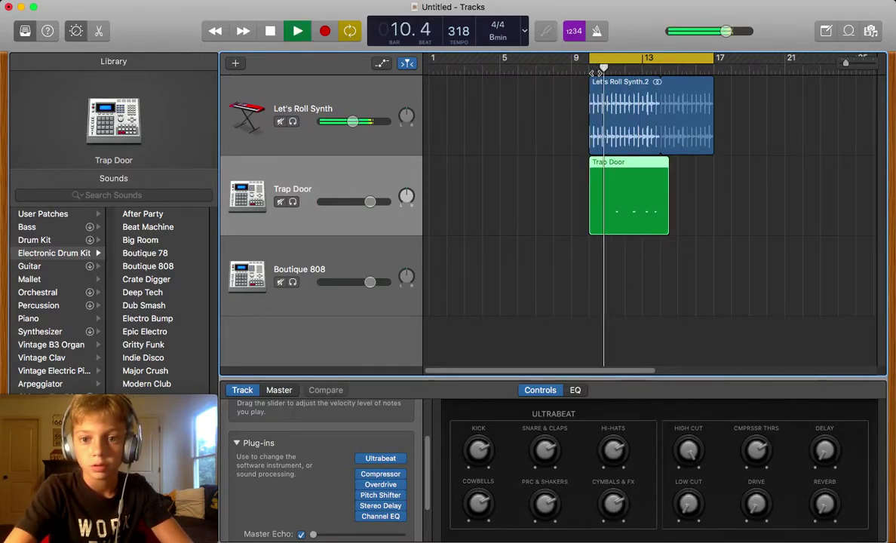
pyautogui.press('space')
pyautogui.moveTo(594, 215); pyautogui.dragTo(616, 202)
pyautogui.click(590, 69)
pyautogui.press('space')
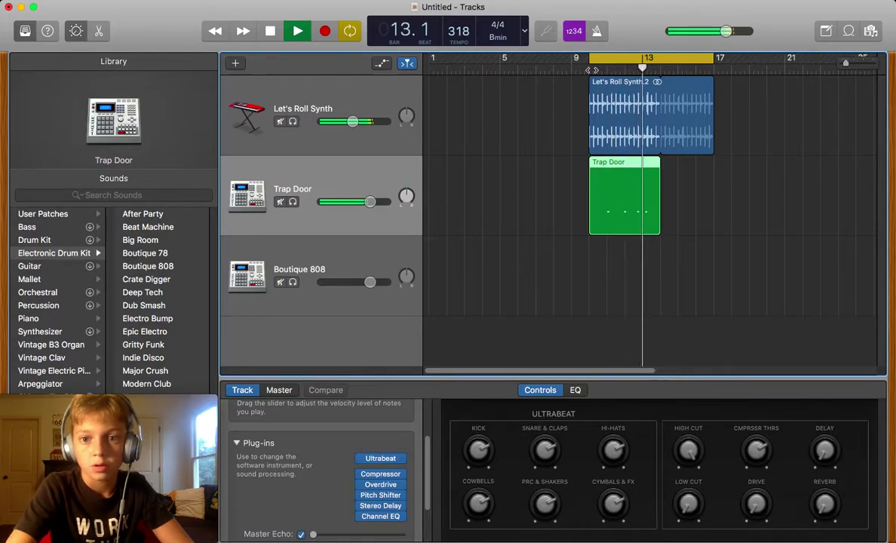
# Step: Stop playback, delete the recorded Trap Door region, and place the playhead at bar 10
pyautogui.press('space')
pyautogui.hscroll(1, 588, 68)
pyautogui.press('Delete')
pyautogui.click(583, 67)
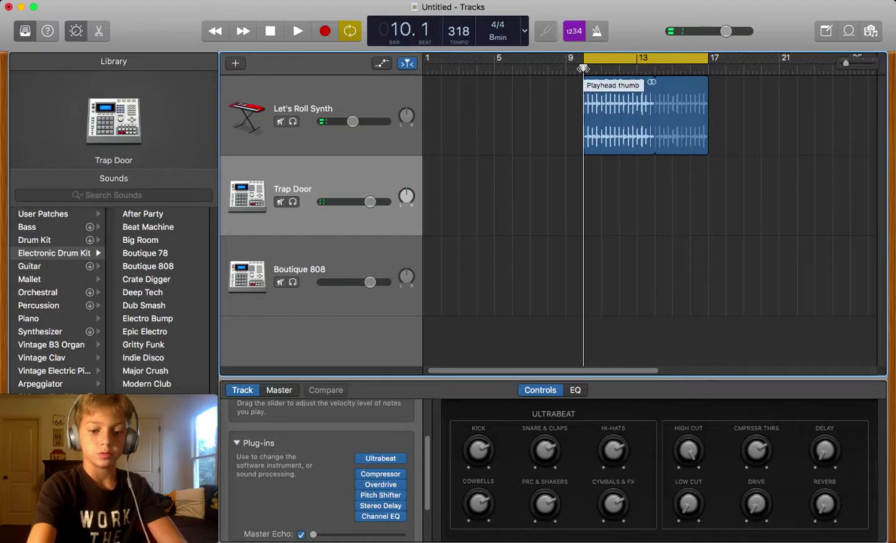
# Step: Open Musical Typing for the Trap Door track, play the synth loop briefly, and return the playhead to bar 10
pyautogui.press('super+k')
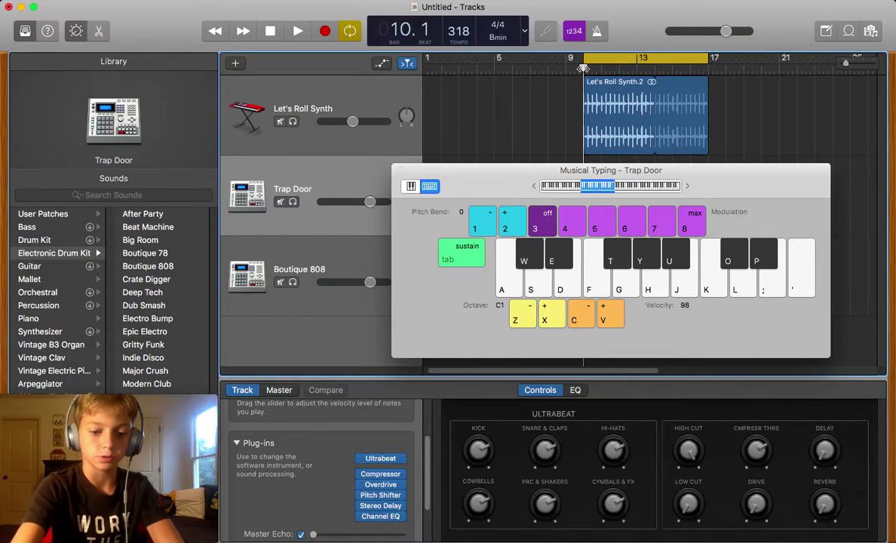
pyautogui.press('space')
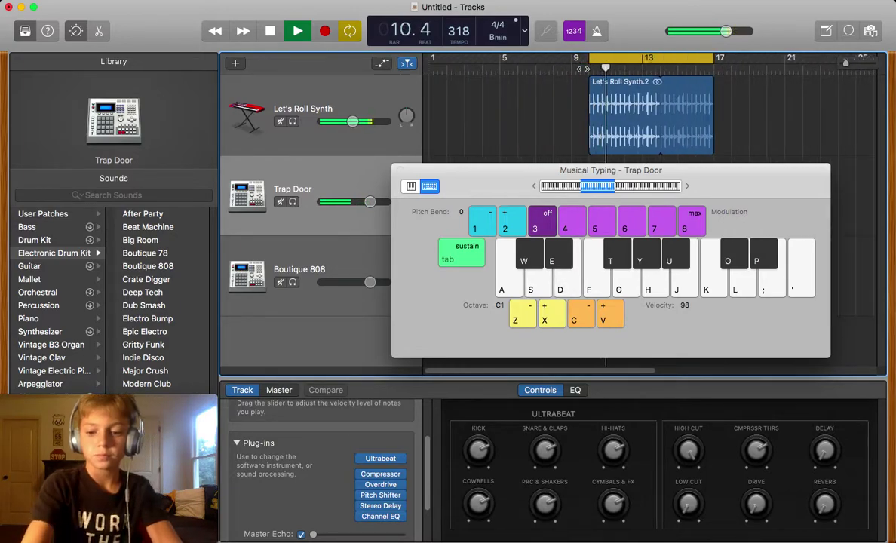
pyautogui.press('space')
pyautogui.press('Return')
pyautogui.click(586, 68)
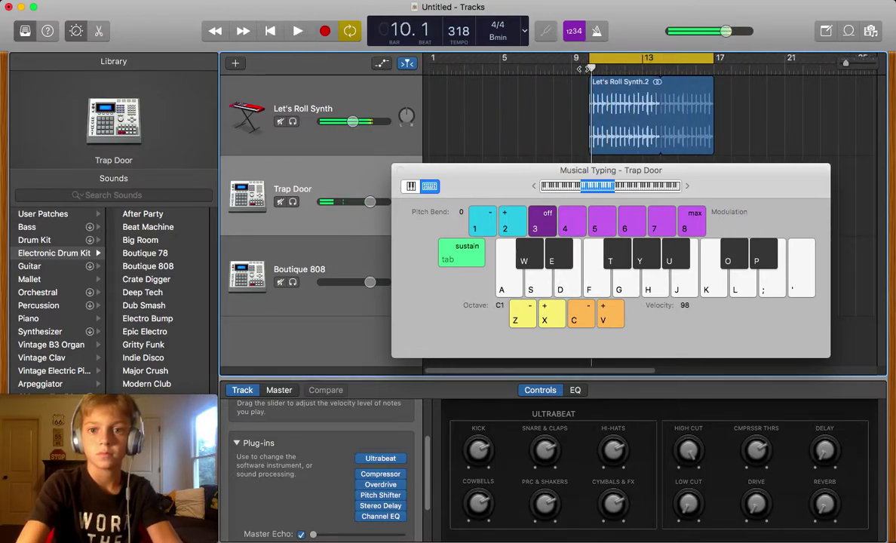
pyautogui.click(270, 31)
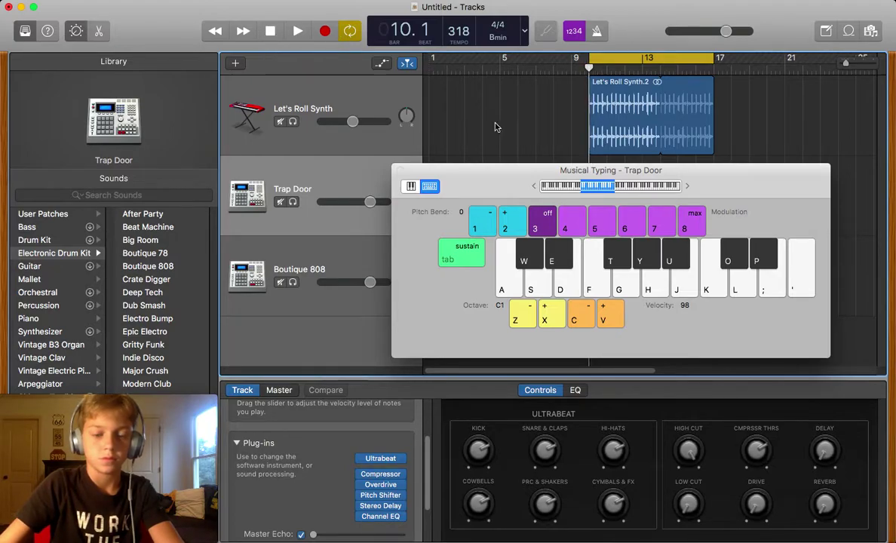
# Step: Audition the Trap Door snare sound with playback stopped
pyautogui.press('w')
pyautogui.press('w')
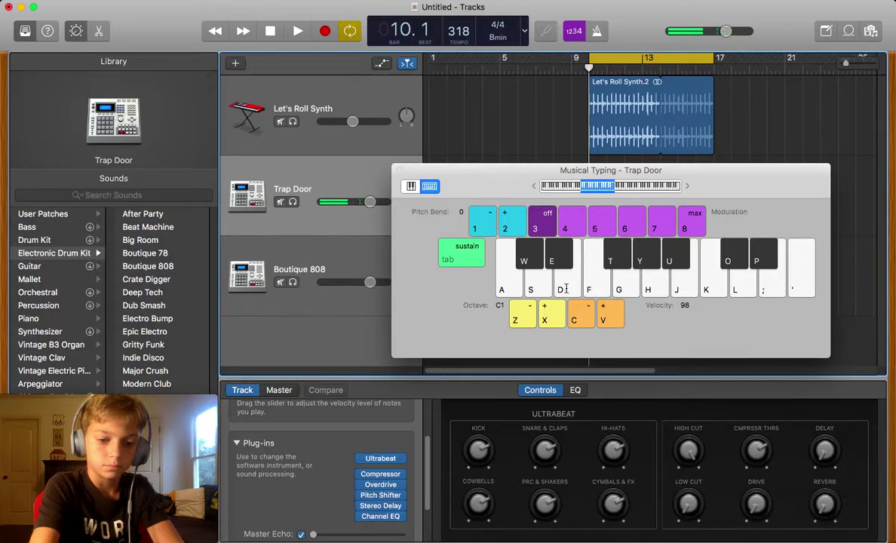
pyautogui.press('w')
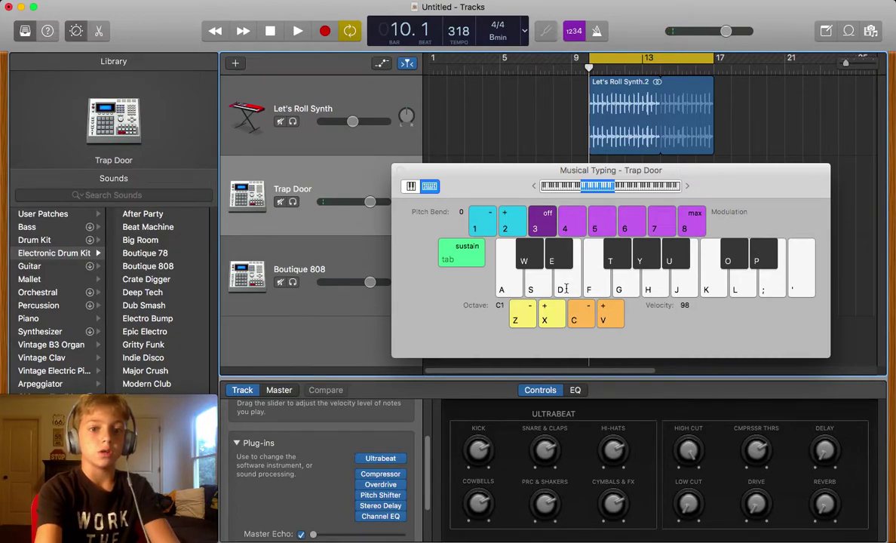
# Step: Show the Record Enable button in the track headers, moving Musical Typing clear of the track header options
pyautogui.rightClick(307, 192)
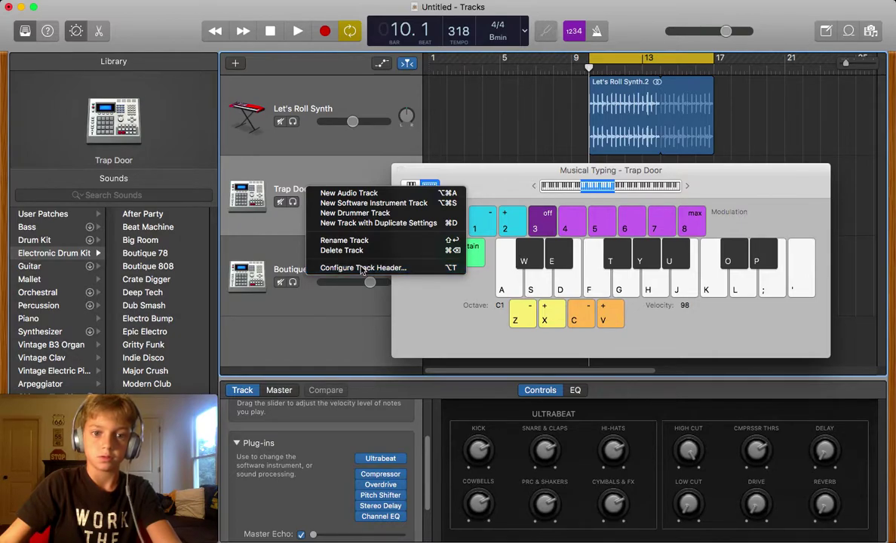
pyautogui.click(362, 268)
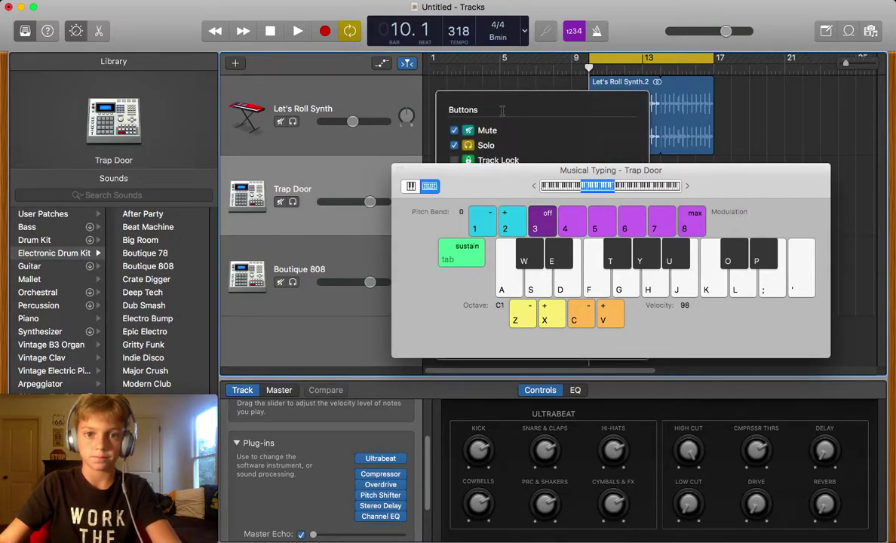
pyautogui.moveTo(490, 195); pyautogui.dragTo(297, 453)
pyautogui.rightClick(304, 198)
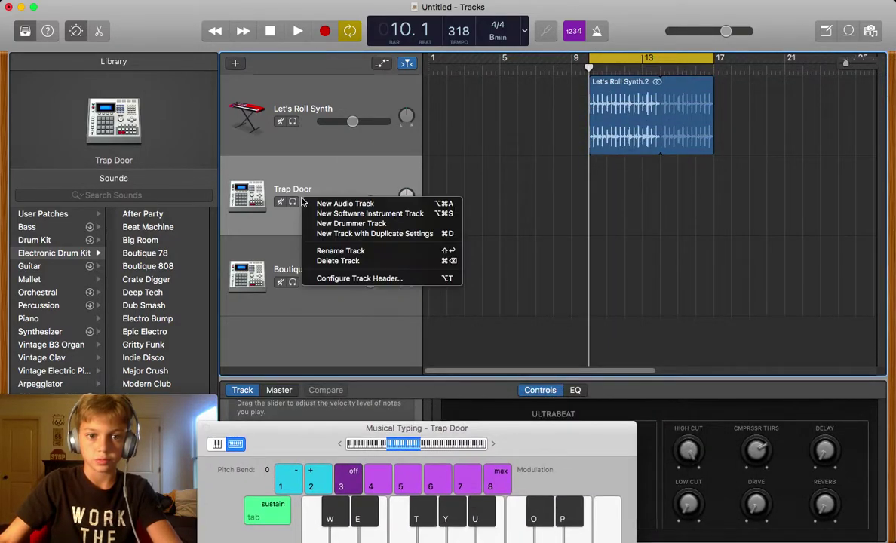
pyautogui.click(375, 278)
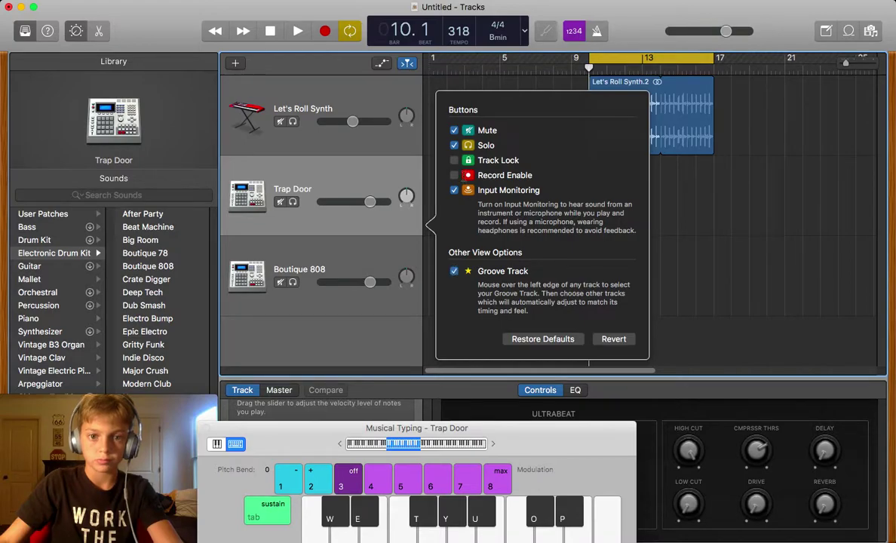
pyautogui.click(454, 175)
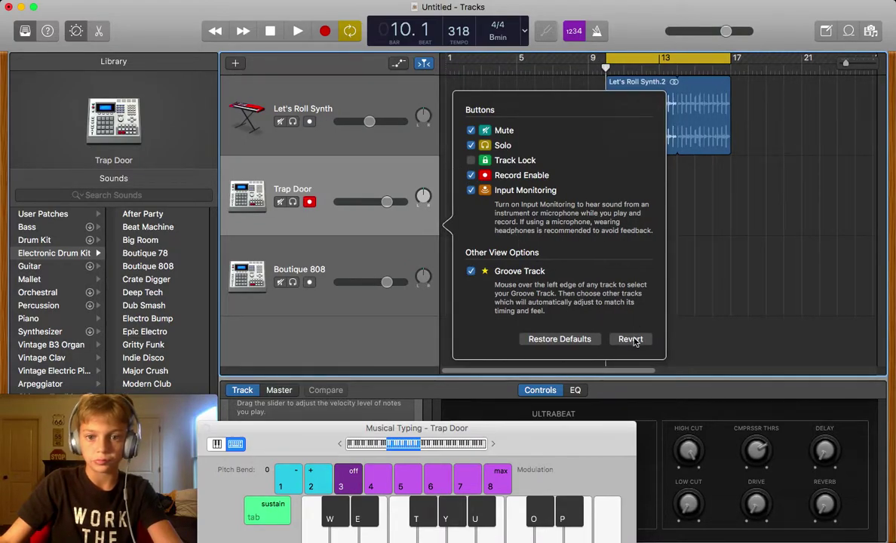
pyautogui.click(429, 351)
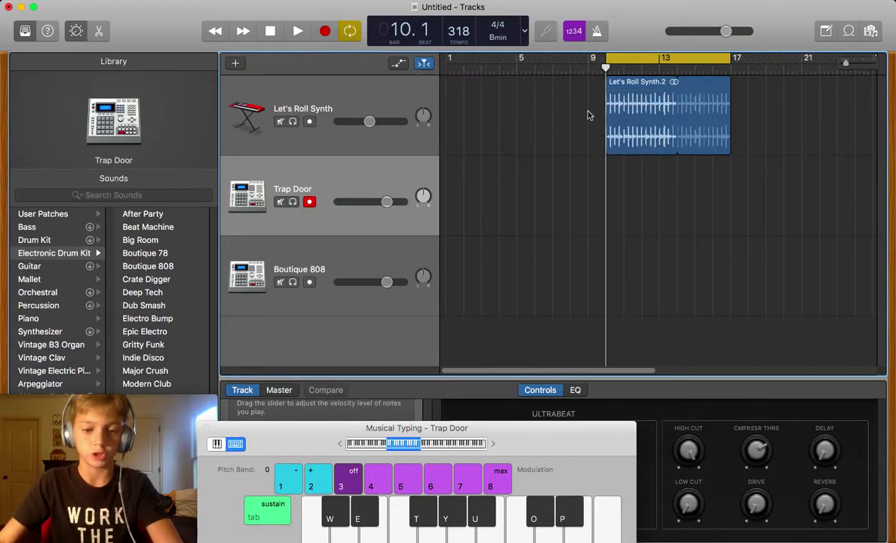
# Step: Reposition the Musical Typing window and try out the Trap Door kick and snare sounds
pyautogui.moveTo(524, 439); pyautogui.dragTo(690, 301)
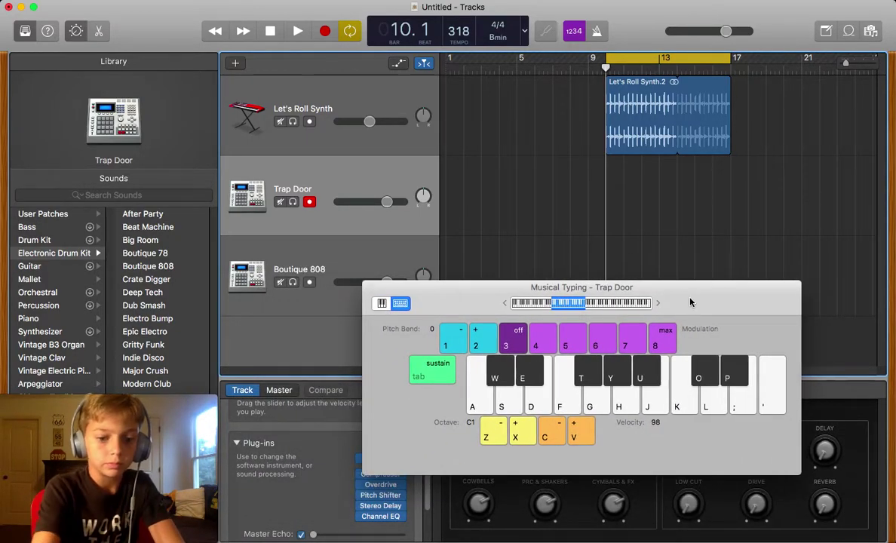
pyautogui.press('a')
pyautogui.press('w')
pyautogui.press('w')
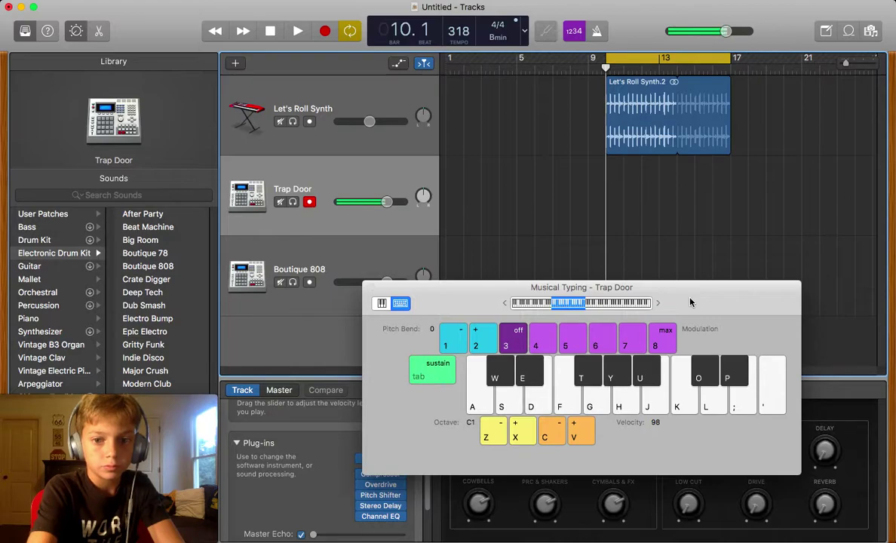
pyautogui.press('w')
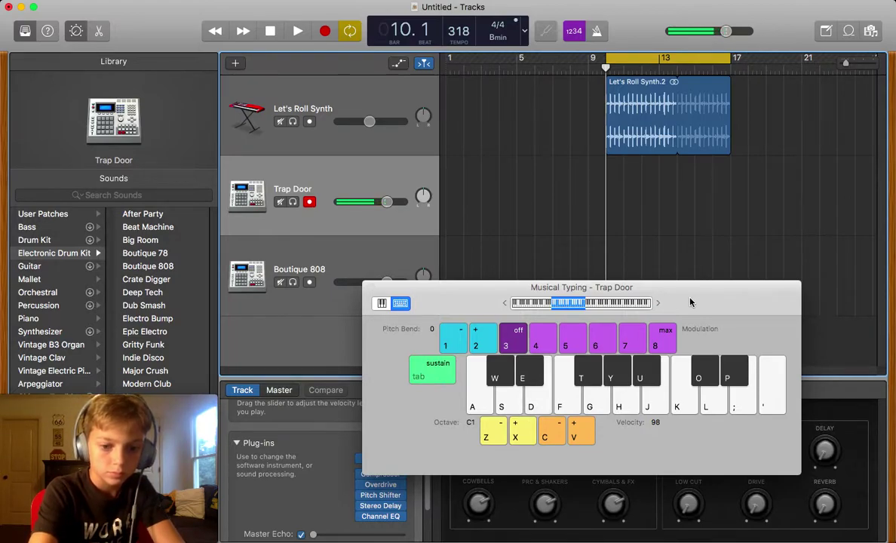
# Step: Record a pattern of snare hits on the Trap Door track over the bar 10 to 17 cycle
pyautogui.press('space')
pyautogui.press('r')
pyautogui.press('w')
pyautogui.press('w')
pyautogui.press('w')
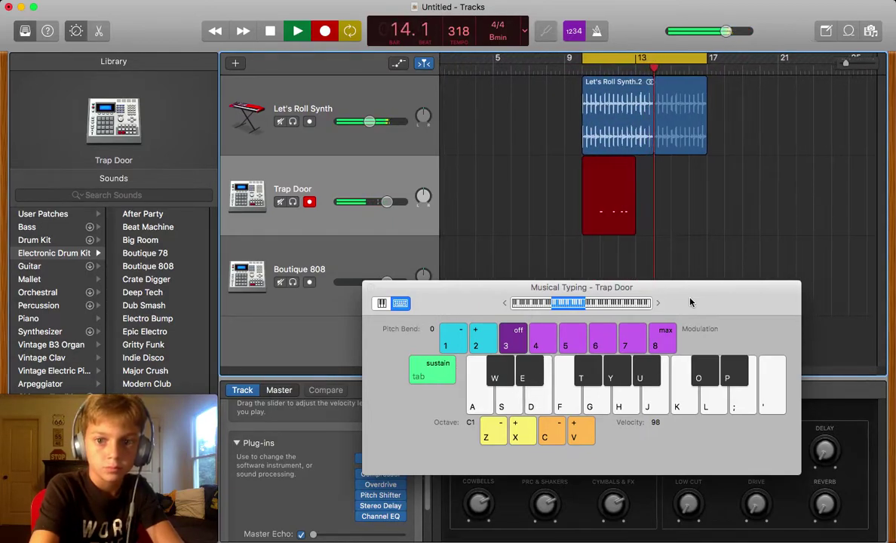
pyautogui.press('w')
pyautogui.press('w')
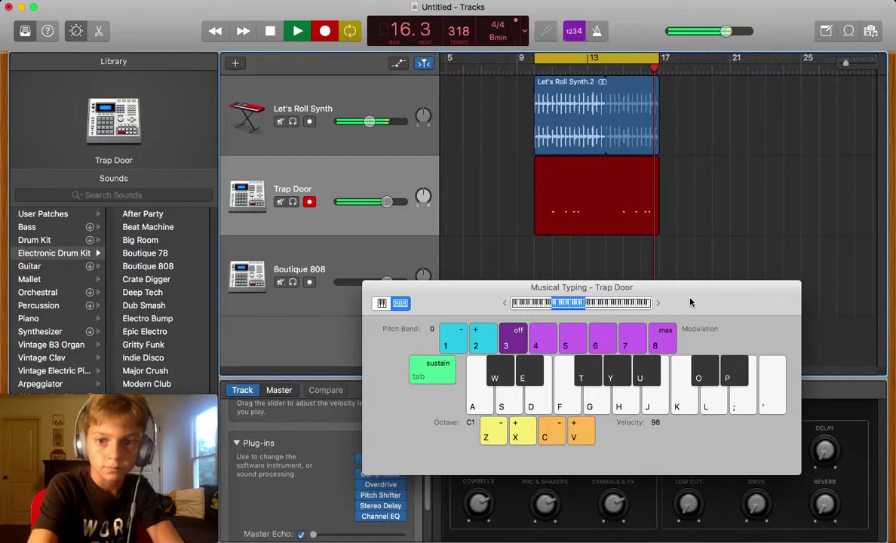
pyautogui.press('space')
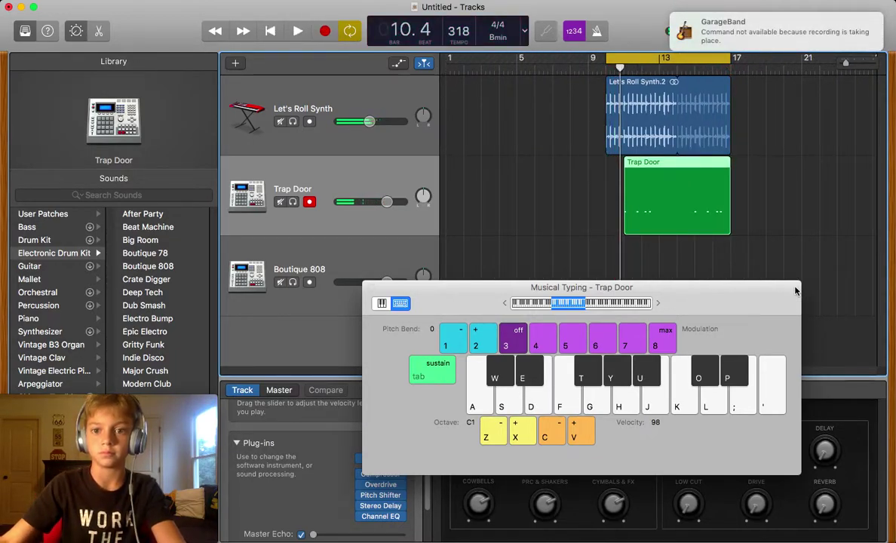
# Step: Extend the start of the Trap Door region back to bar 10 and play it with the synth loop
pyautogui.moveTo(625, 226)
pyautogui.mouseDown()
pyautogui.moveTo(609, 225)
pyautogui.moveTo(617, 225)
pyautogui.mouseUp()
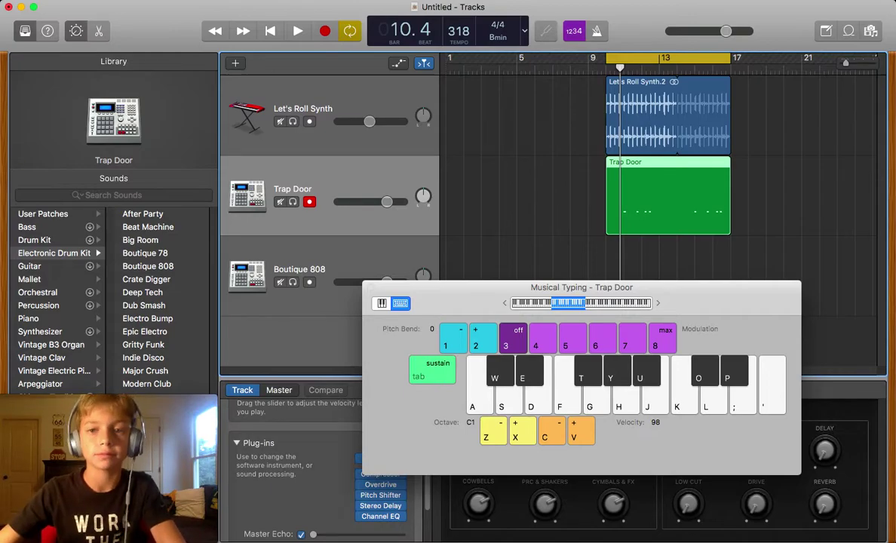
pyautogui.press('space')
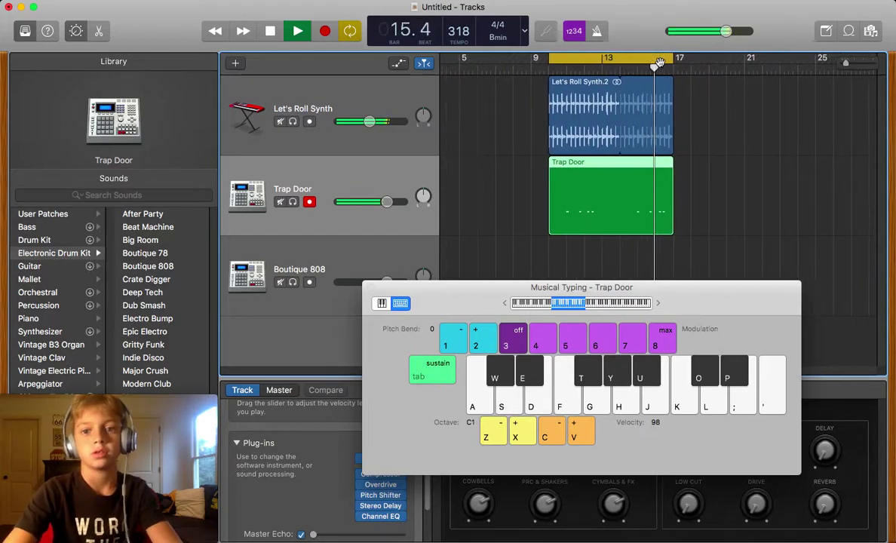
pyautogui.press('space')
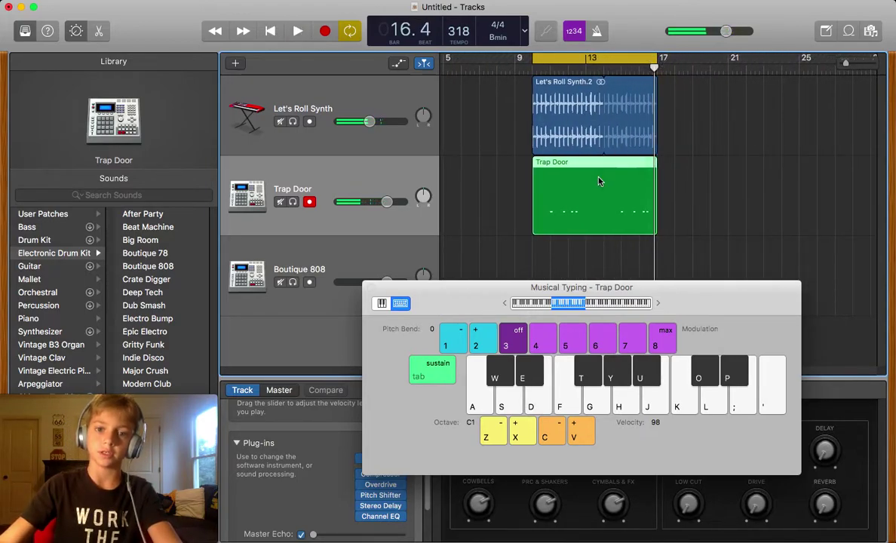
# Step: Set the Trap Door region's Time Quantize to 1/16 Note, play the result, and return the playhead to bar 10
pyautogui.doubleClick(555, 164)
pyautogui.click(277, 500)
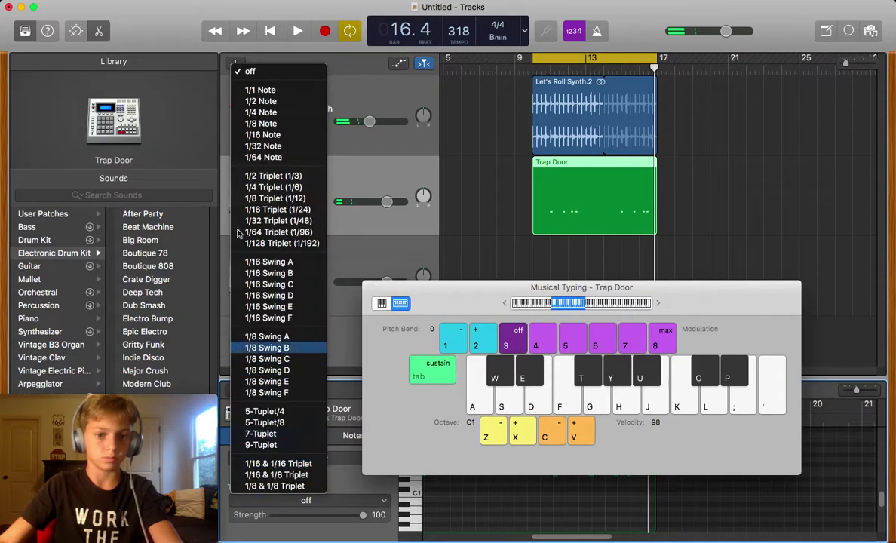
pyautogui.click(237, 125)
pyautogui.click(533, 71)
pyautogui.press('space')
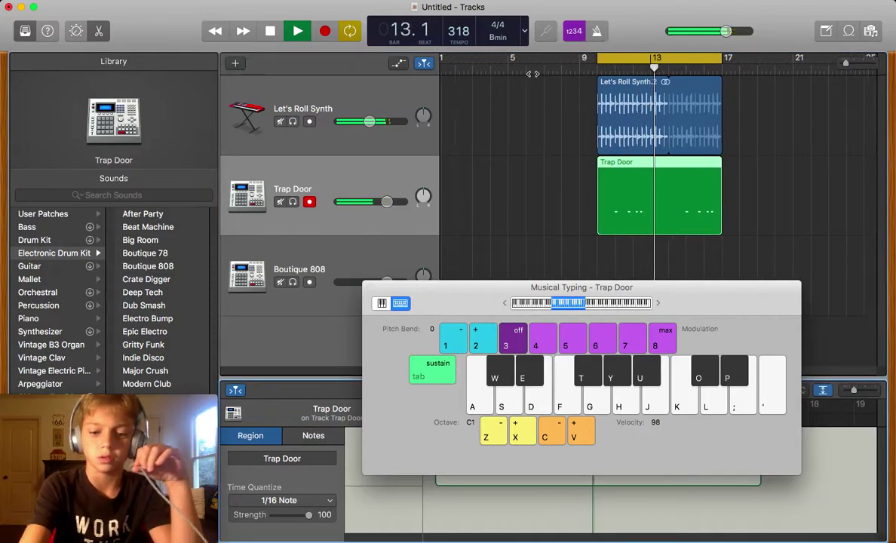
pyautogui.press('space')
pyautogui.press('Return')
# Step: Select the Boutique 808 track and audition its hi-hat and neighbouring drum sounds with Musical Typing
pyautogui.click(279, 266)
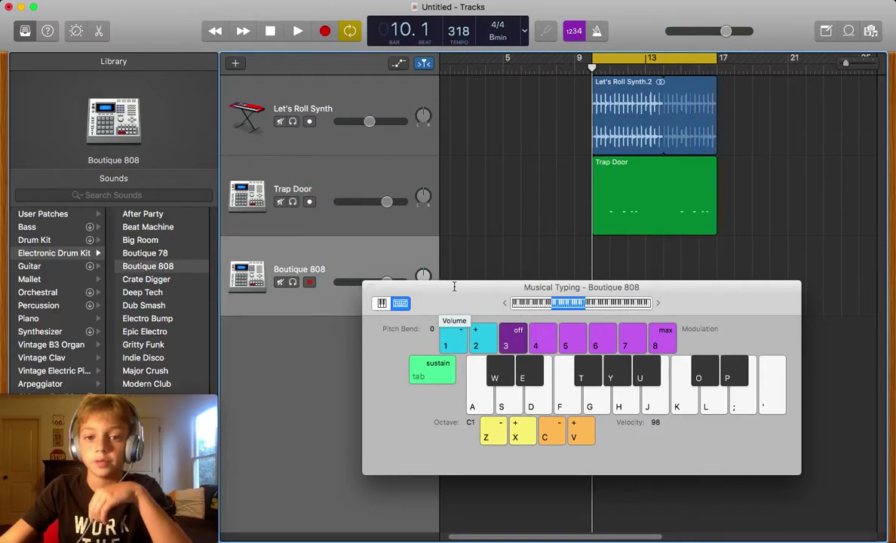
pyautogui.moveTo(454, 287); pyautogui.dragTo(445, 328)
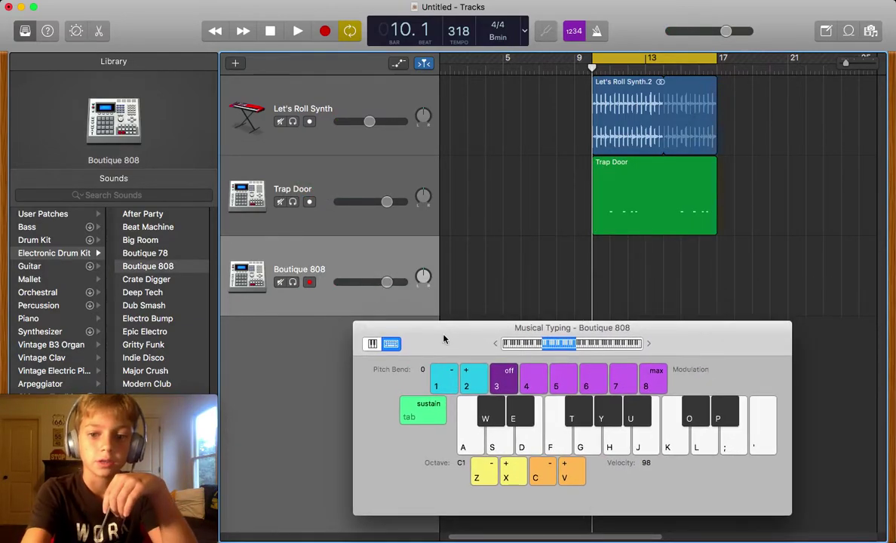
pyautogui.press('t')
pyautogui.press('t')
pyautogui.press('t')
pyautogui.press('t')
pyautogui.press('t')
pyautogui.press('t')
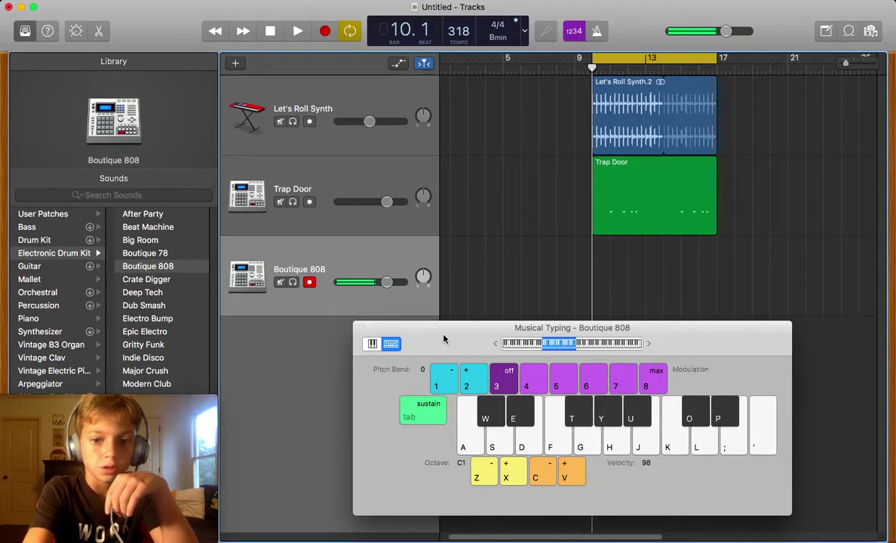
pyautogui.press('y')
pyautogui.press('y')
pyautogui.press('y')
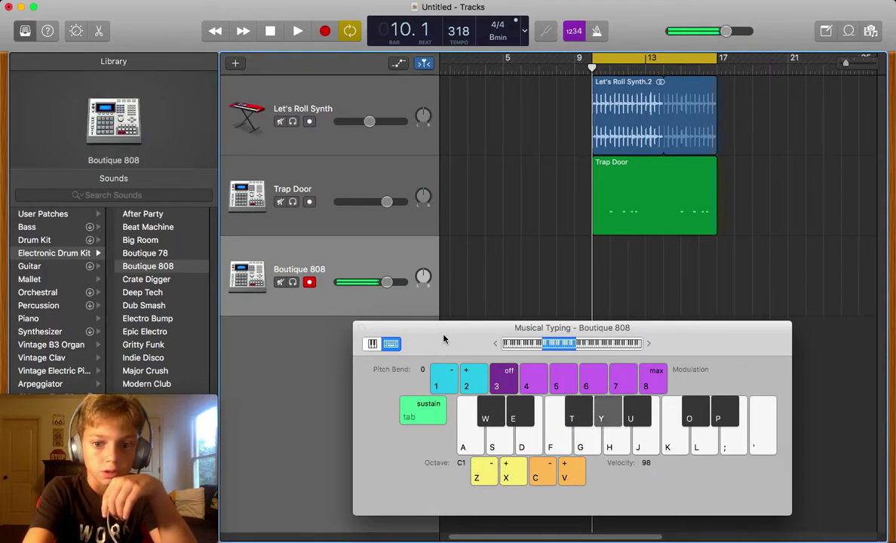
pyautogui.press('y')
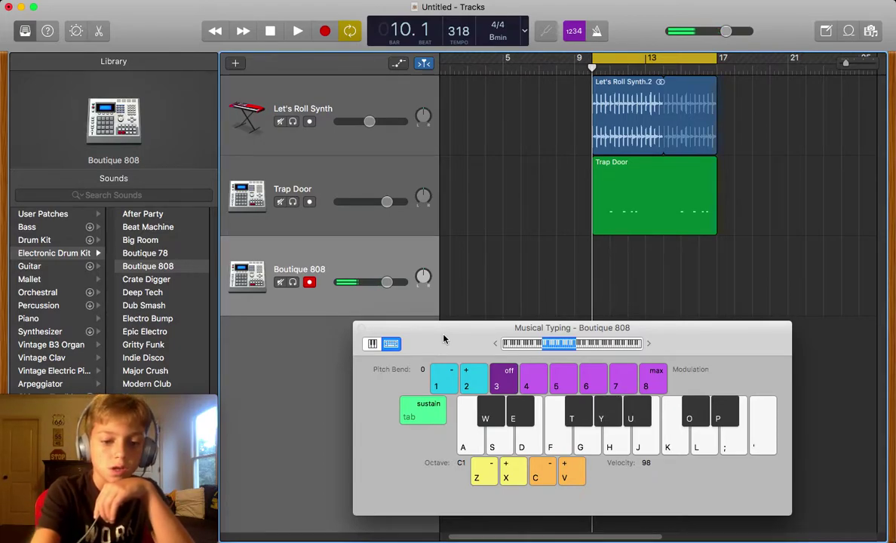
pyautogui.press('2')
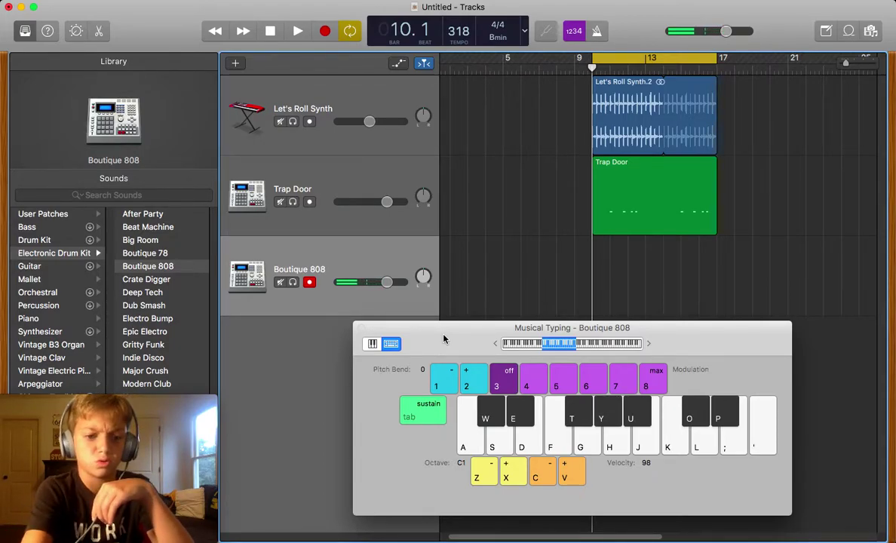
pyautogui.press('2')
pyautogui.press('2')
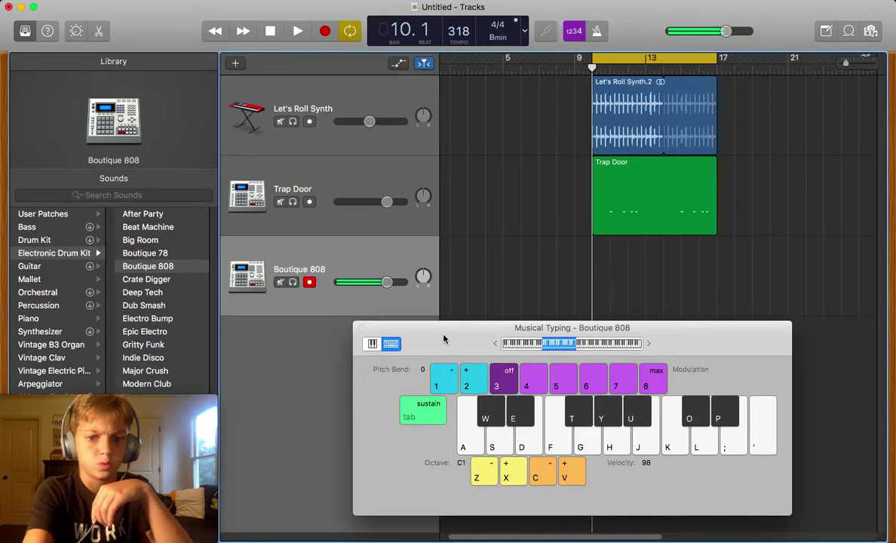
pyautogui.press('2')
pyautogui.press('2')
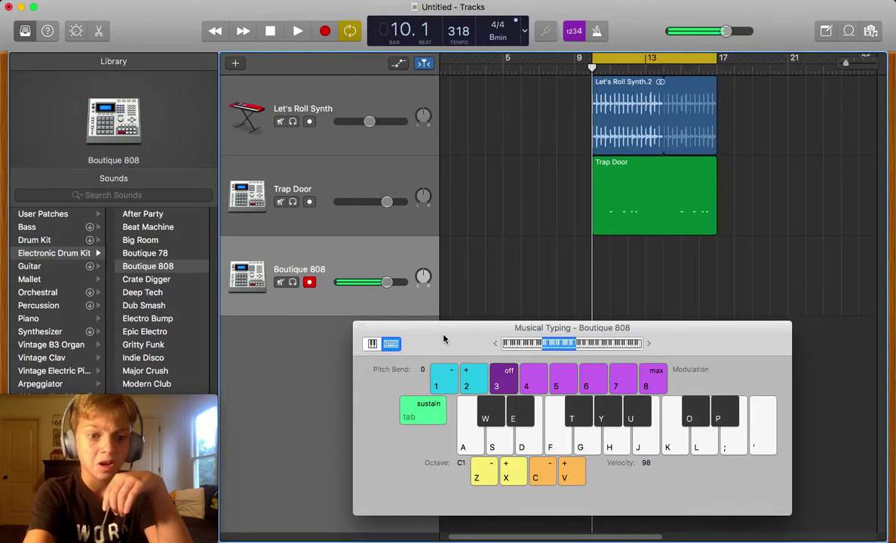
pyautogui.press('2')
pyautogui.press('2')
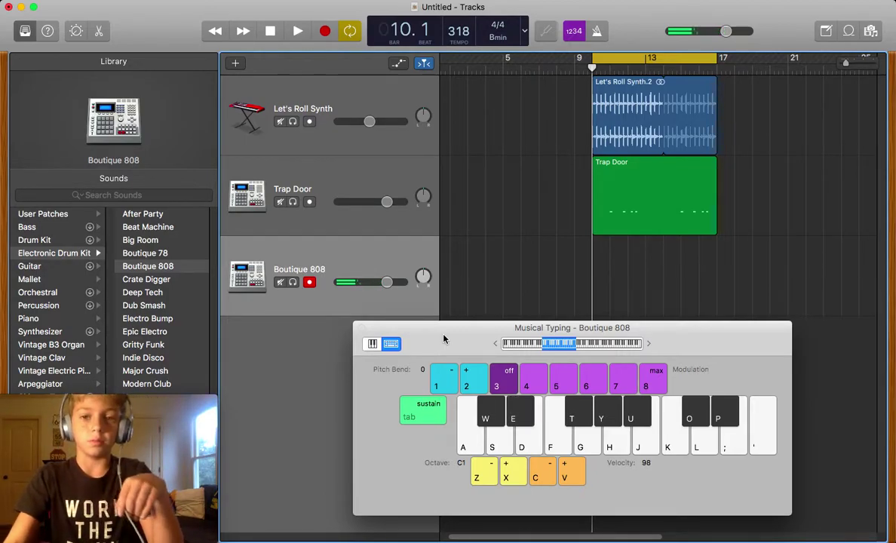
# Step: Create an empty region from bar 10 to 17 on the Boutique 808 track and show the Piano Roll, closing Musical Typing
pyautogui.click(361, 328)
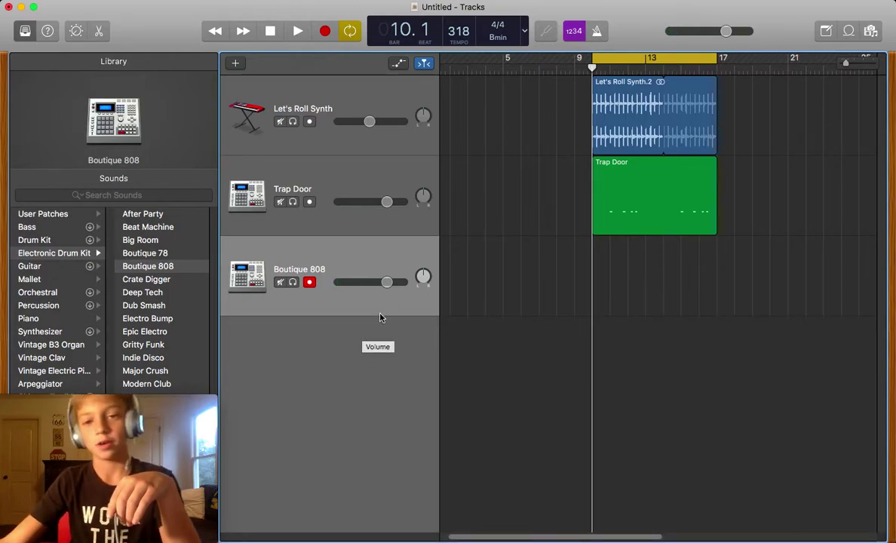
pyautogui.keyDown('super'); pyautogui.click(613, 295); pyautogui.keyUp('super')
pyautogui.moveTo(615, 298)
pyautogui.mouseDown()
pyautogui.moveTo(603, 306)
pyautogui.moveTo(716, 296)
pyautogui.mouseUp()
pyautogui.press('e')
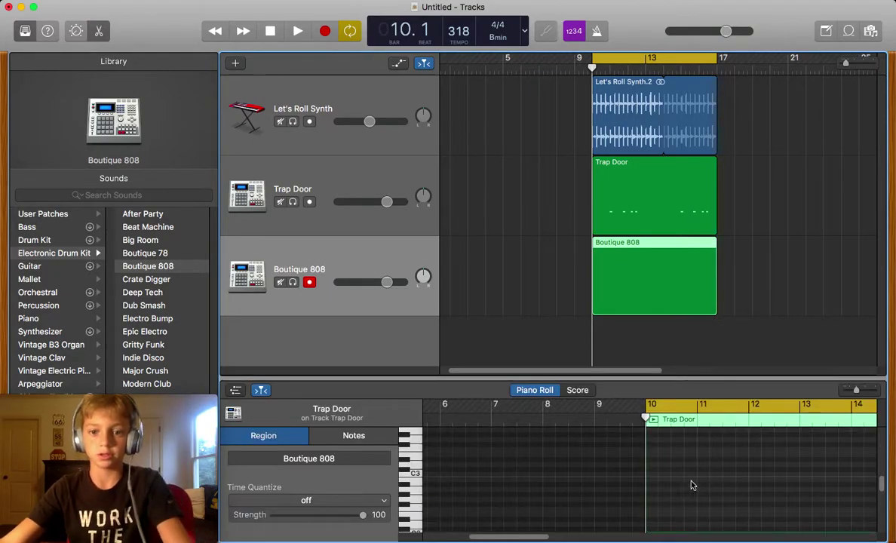
pyautogui.scroll(-5, 663, 487)
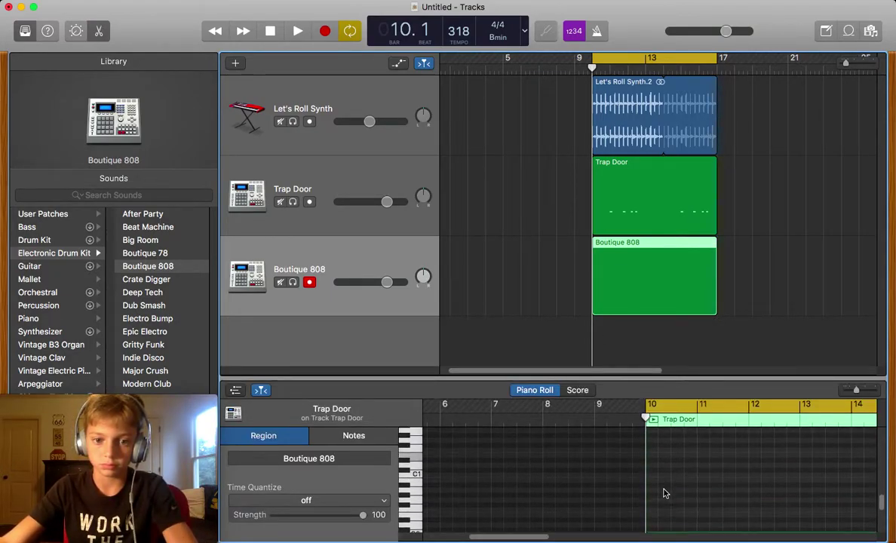
# Step: Add F#1 hi-hat notes from bar 10 up to bar 12 in the Boutique 808 region and play the result
pyautogui.keyDown('super'); pyautogui.click(650, 449); pyautogui.keyUp('super')
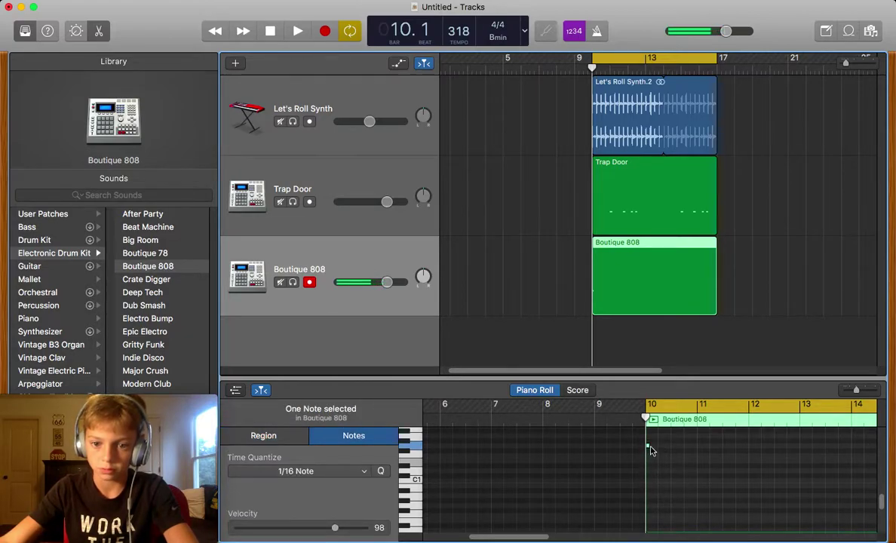
pyautogui.click(647, 450)
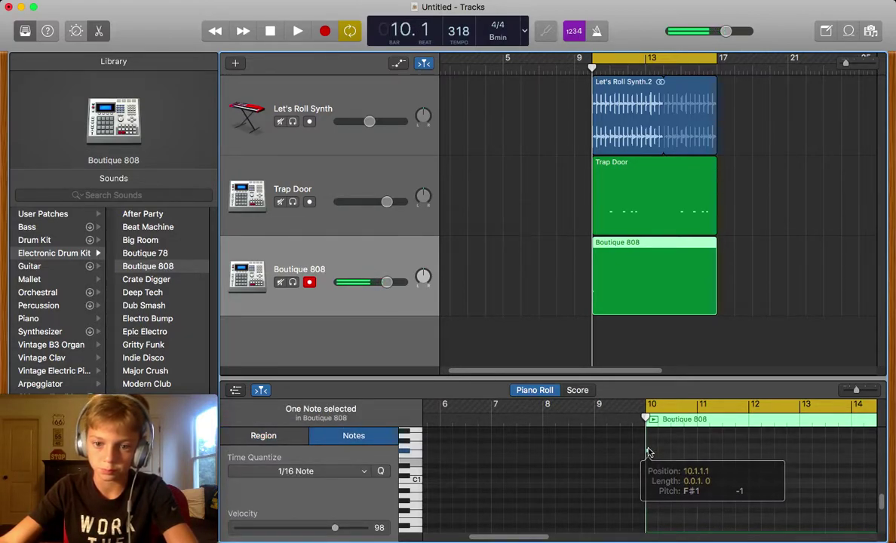
pyautogui.click(649, 454)
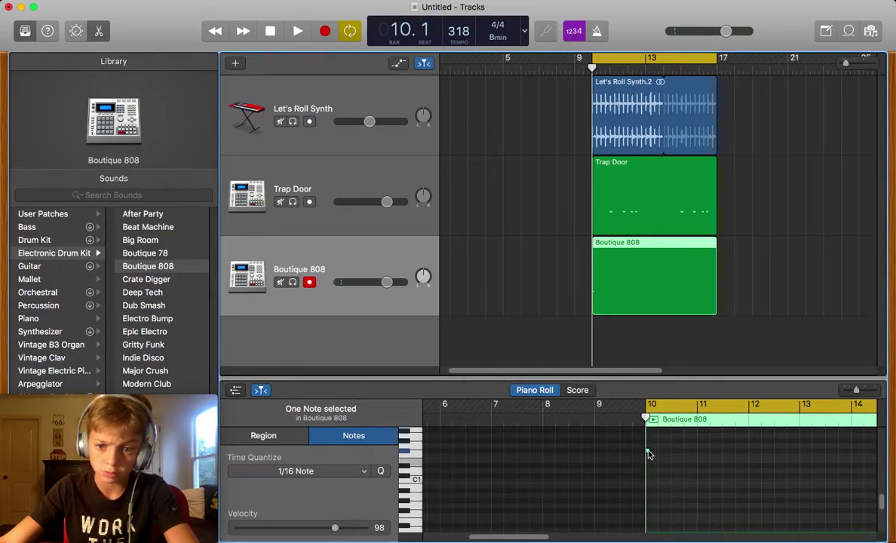
pyautogui.moveTo(648, 453); pyautogui.dragTo(742, 453)
pyautogui.press('space')
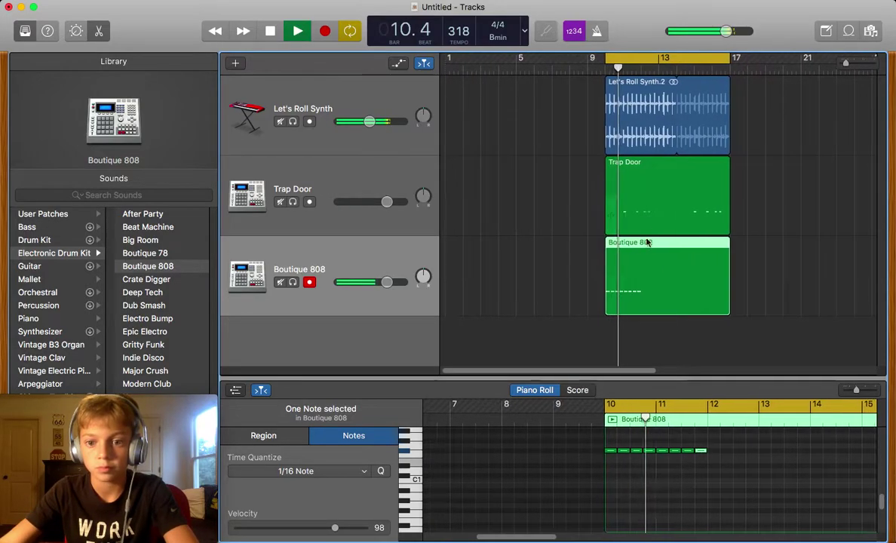
# Step: Rebalance the tracks with Boutique 808 at +6.0 dB, Let's Roll Synth at -15.2 dB and Trap Door at maximum, and play the loop
pyautogui.press('space')
pyautogui.moveTo(386, 282); pyautogui.dragTo(404, 282)
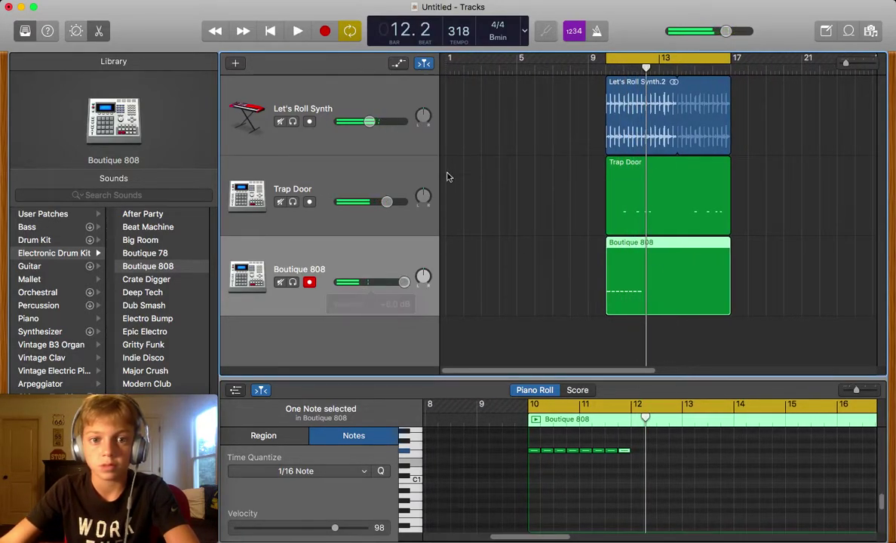
pyautogui.moveTo(369, 121); pyautogui.dragTo(356, 121)
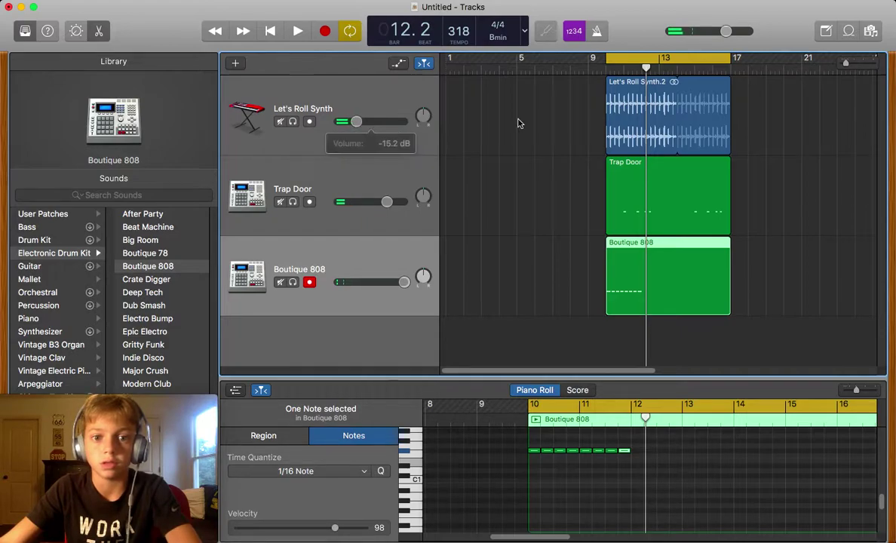
pyautogui.moveTo(382, 206); pyautogui.dragTo(405, 204)
pyautogui.press('space')
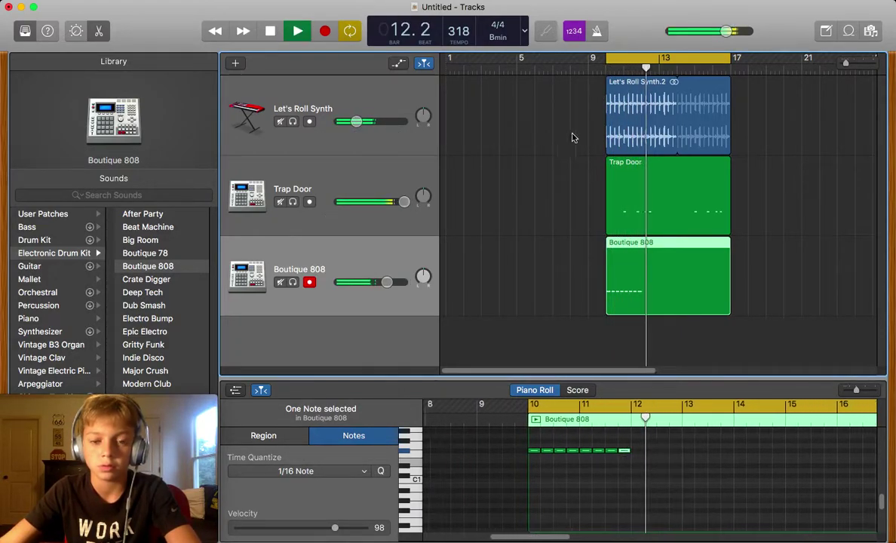
# Step: Try to raise the Boutique 808 track's volume to maximum, replaying the loop after the attempts
pyautogui.press('space')
pyautogui.click(386, 282)
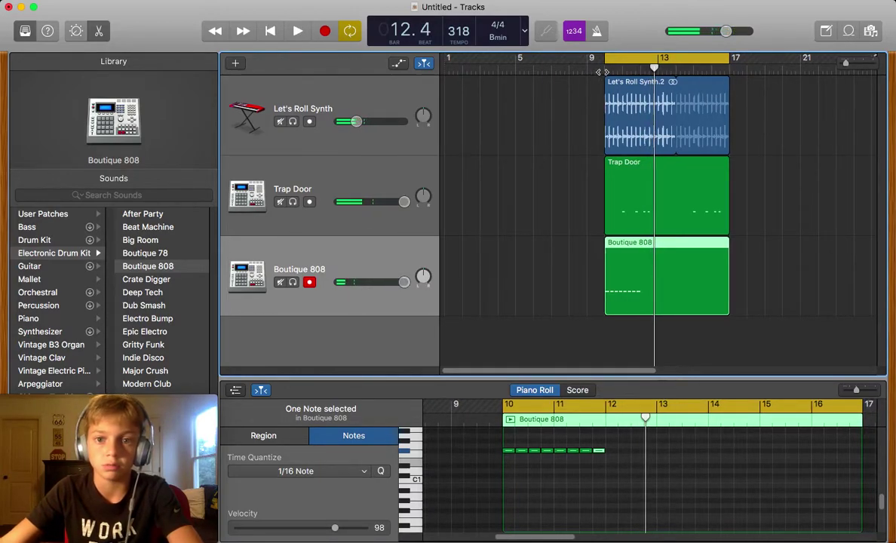
pyautogui.press('space')
pyautogui.press('space')
pyautogui.moveTo(387, 282); pyautogui.dragTo(404, 282)
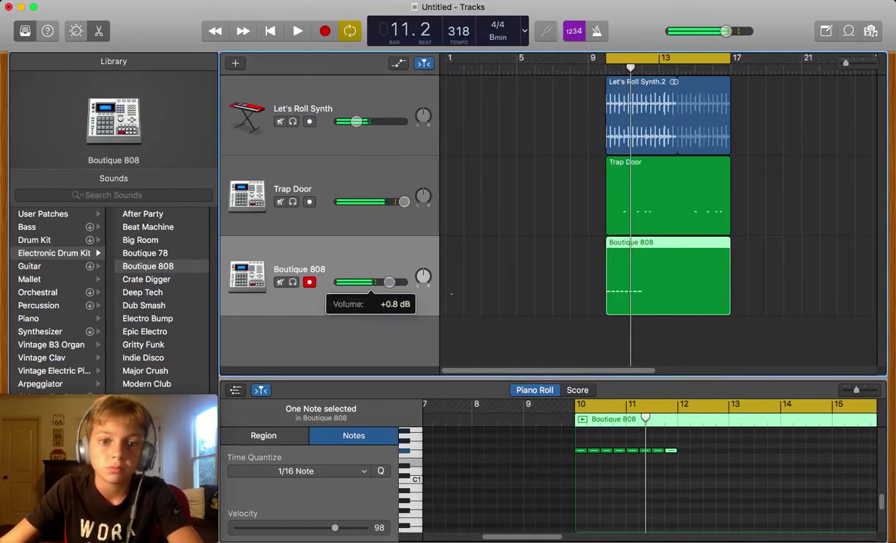
pyautogui.press('space')
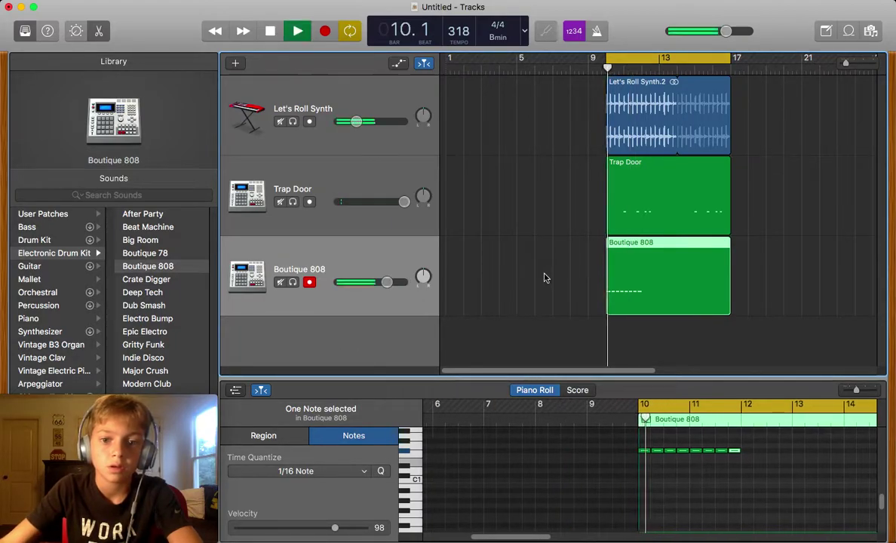
pyautogui.press('space')
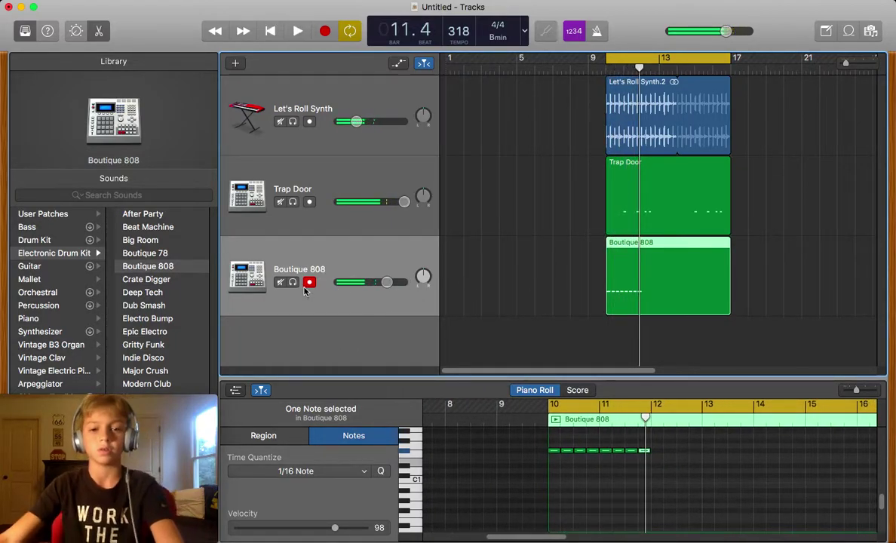
pyautogui.keyDown('alt'); pyautogui.click(386, 282); pyautogui.keyUp('alt')
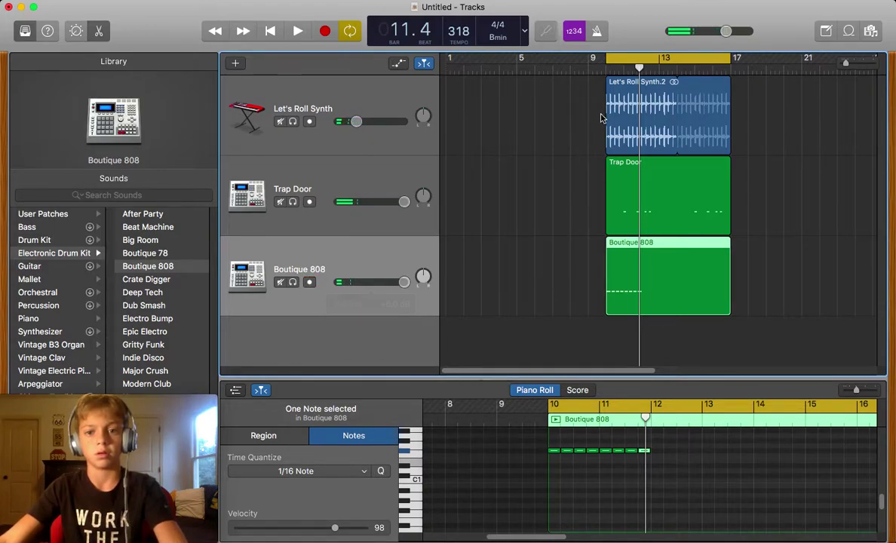
pyautogui.press('space')
pyautogui.keyDown('alt'); pyautogui.click(386, 282); pyautogui.keyUp('alt')
# Step: Show track automation and raise the Boutique 808 volume curve at its starting point and around bar 30
pyautogui.click(399, 63)
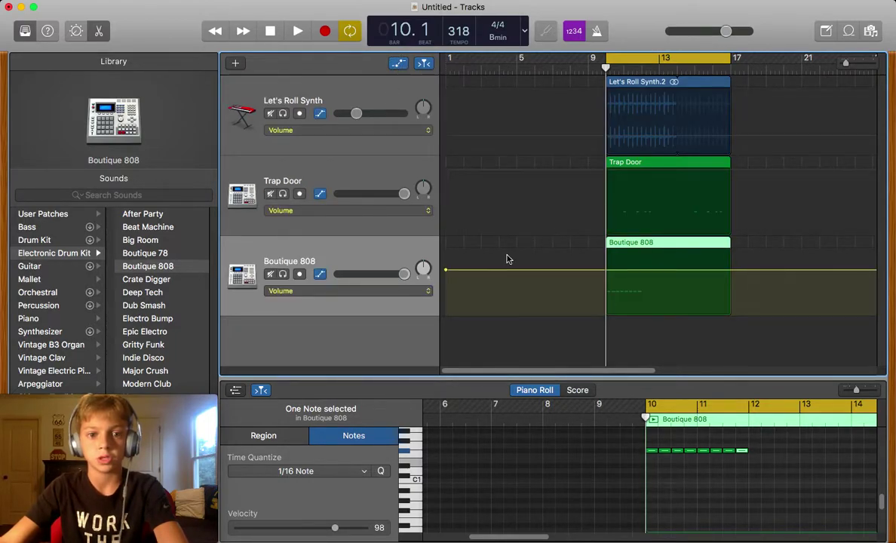
pyautogui.moveTo(445, 273); pyautogui.dragTo(445, 254)
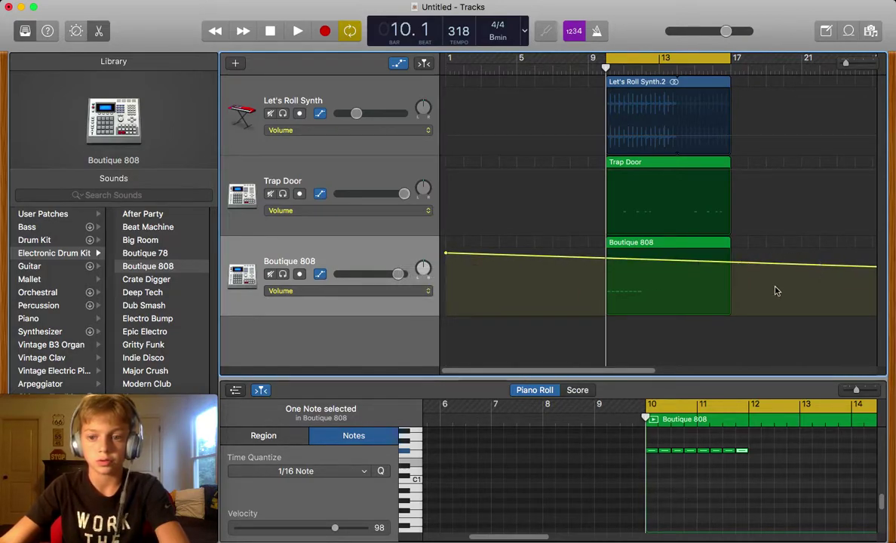
pyautogui.hscroll(10, 777, 291)
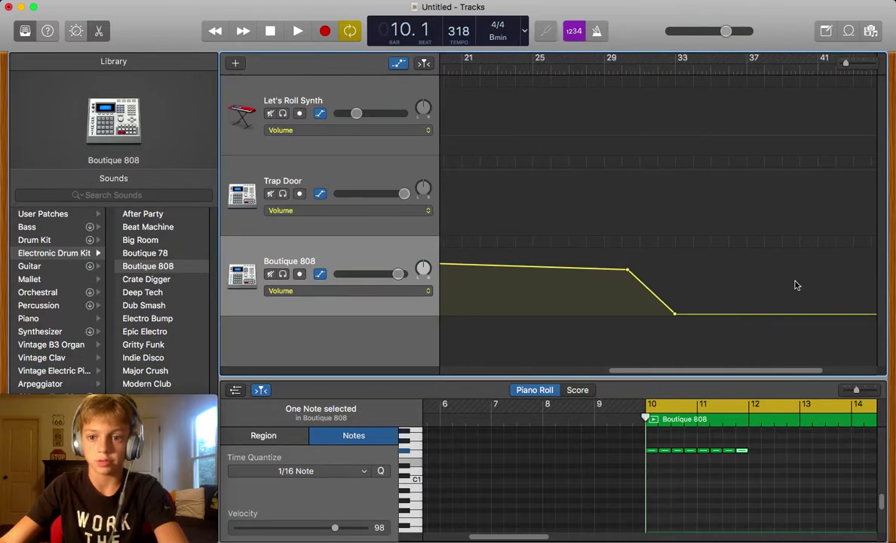
pyautogui.hscroll(3, 814, 302)
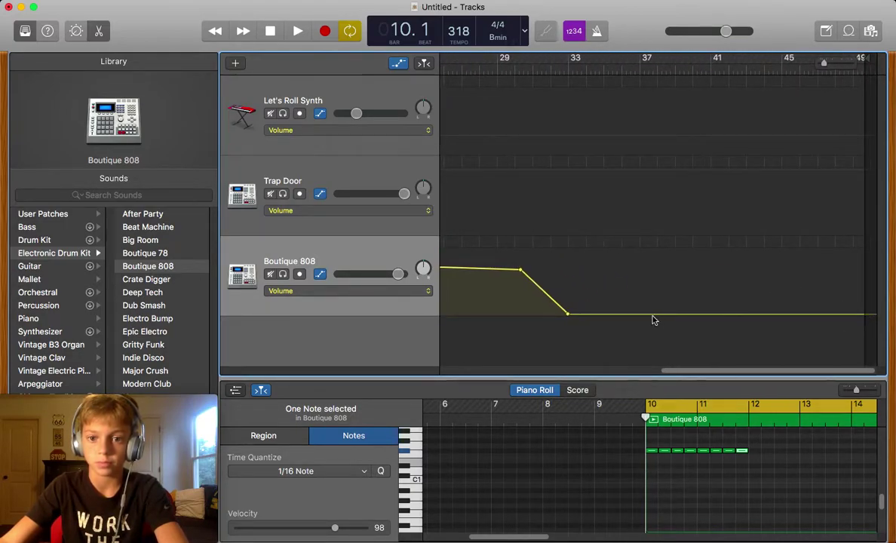
pyautogui.moveTo(574, 315); pyautogui.dragTo(520, 263)
pyautogui.click(519, 269)
pyautogui.hscroll(-10, 519, 264)
pyautogui.hscroll(-5, 470, 266)
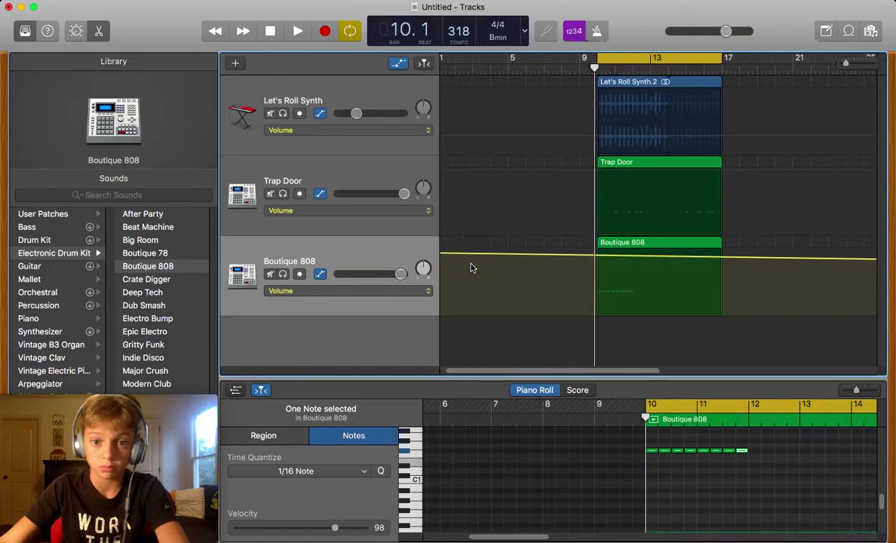
# Step: Turn off the Boutique 808 track's volume automation and raise its volume to maximum during playback
pyautogui.click(320, 274)
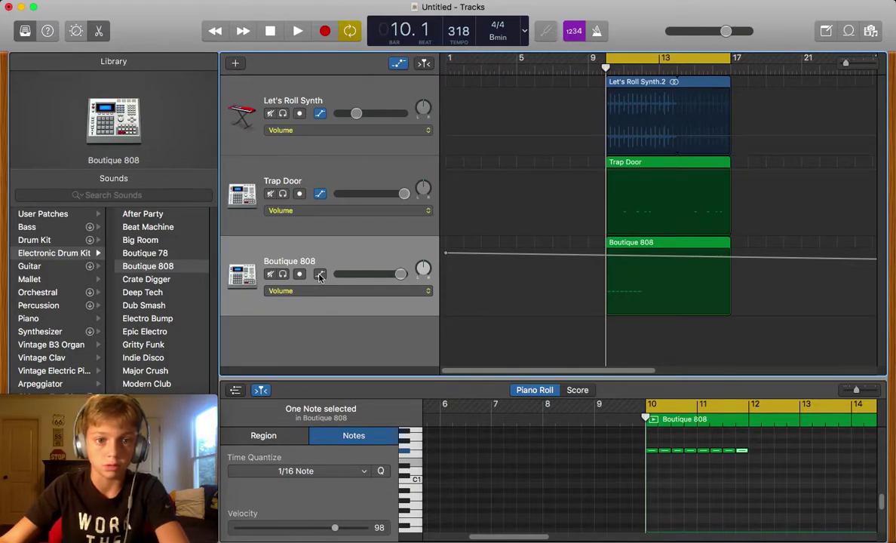
pyautogui.click(319, 274)
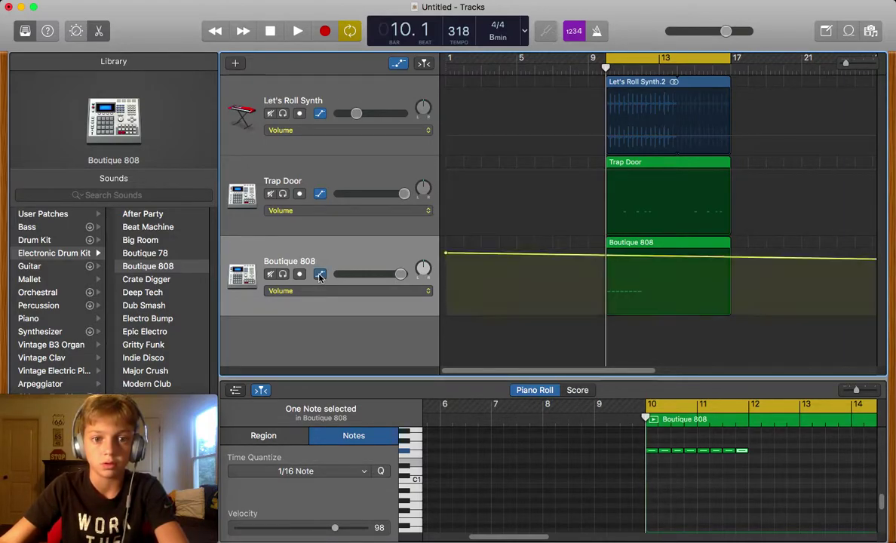
pyautogui.click(320, 274)
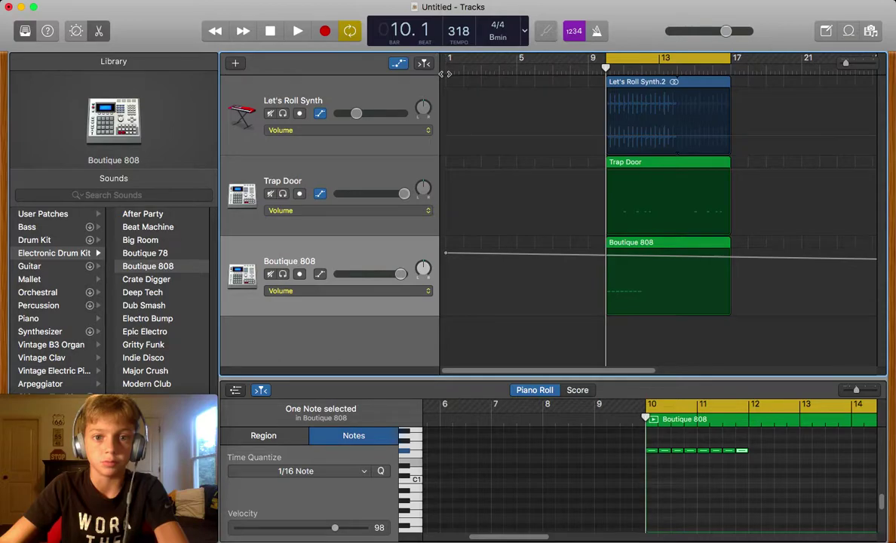
pyautogui.press('space')
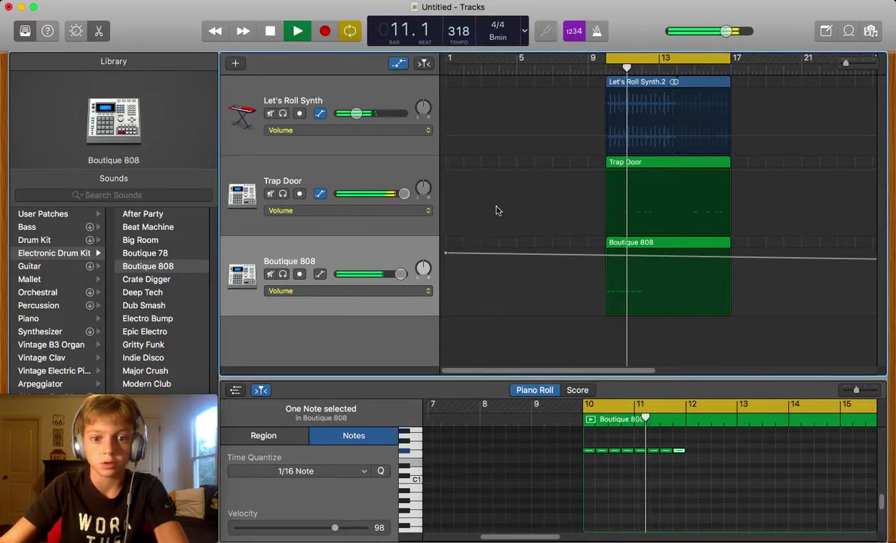
pyautogui.moveTo(375, 274)
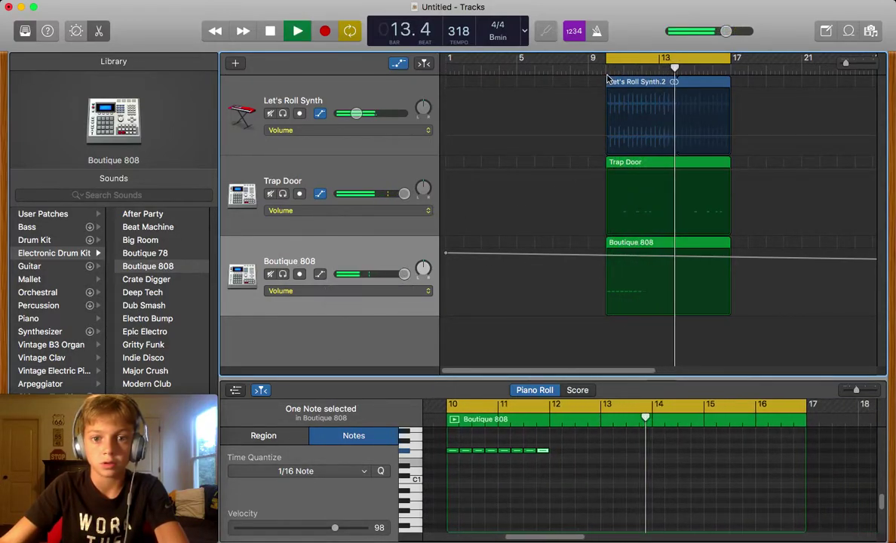
# Step: Stop playback, return the playhead to bar 1, and hide the track automation
pyautogui.press('space')
pyautogui.press('Return')
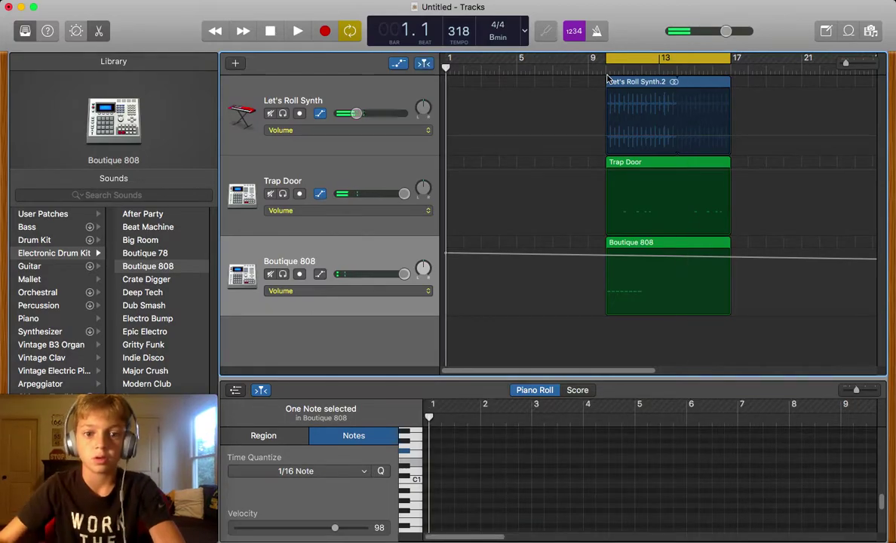
pyautogui.press('a')
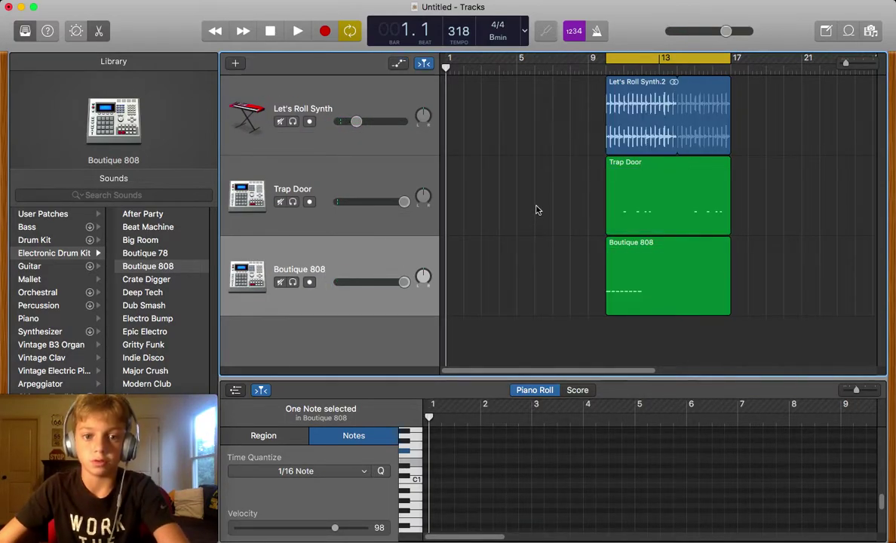
# Step: Lower the Let's Roll Synth track to -21.0 dB and the Trap Door track slightly while checking the mix in playback
pyautogui.press('space')
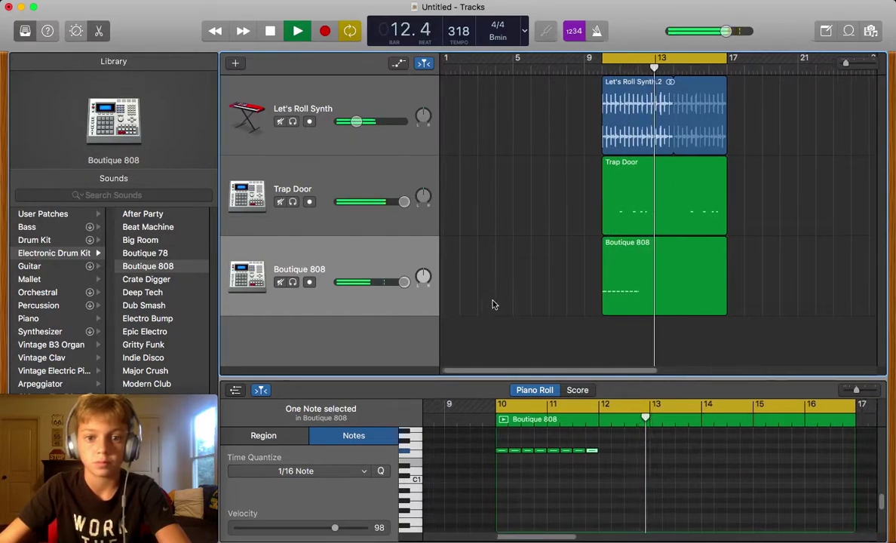
pyautogui.press('space')
pyautogui.moveTo(355, 121); pyautogui.dragTo(350, 122)
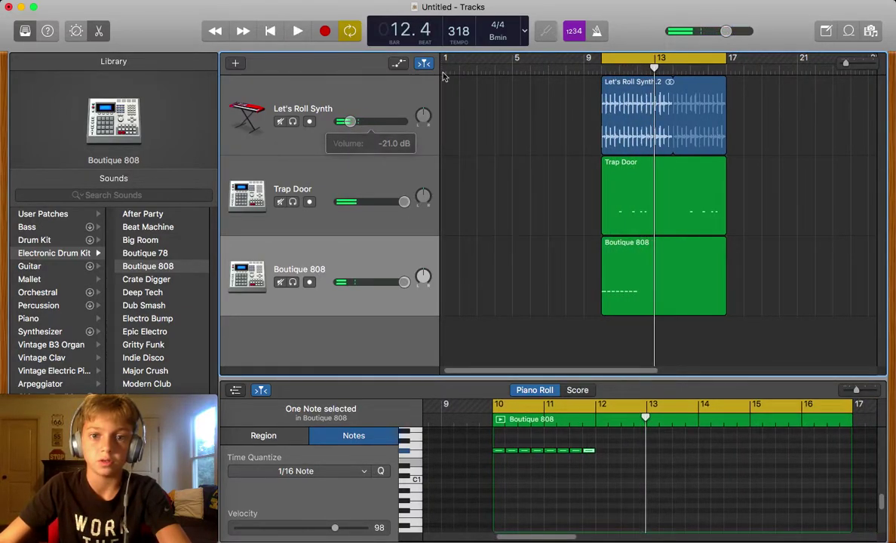
pyautogui.press('space')
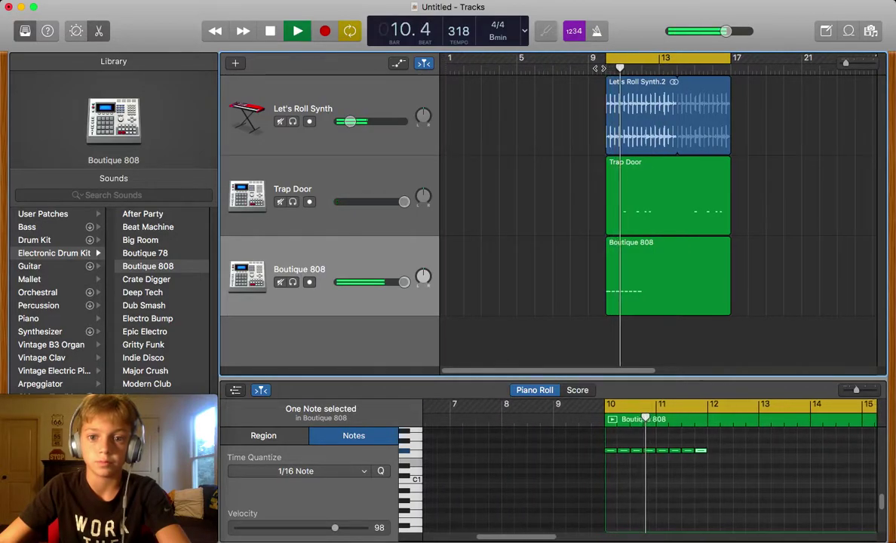
pyautogui.moveTo(401, 202); pyautogui.dragTo(396, 202)
pyautogui.press('space')
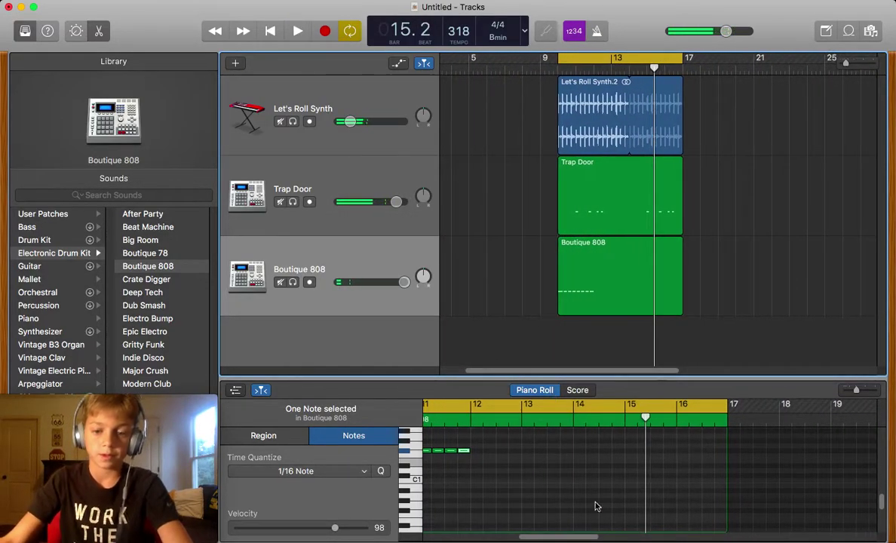
# Step: Duplicate the F#1 hi-hat notes so the row runs without gaps from bar 10 to bar 16
pyautogui.hscroll(-5, 595, 506)
pyautogui.moveTo(605, 455); pyautogui.dragTo(526, 447)
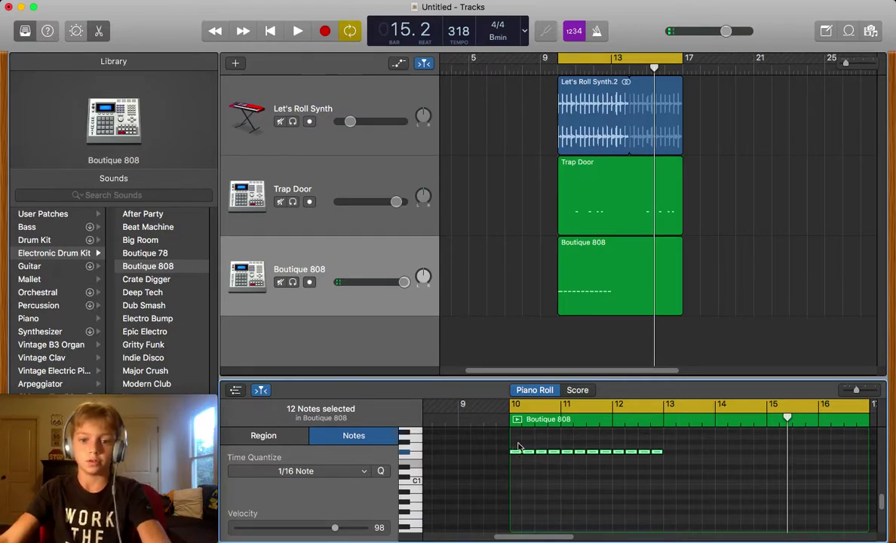
pyautogui.moveTo(515, 455); pyautogui.dragTo(698, 448)
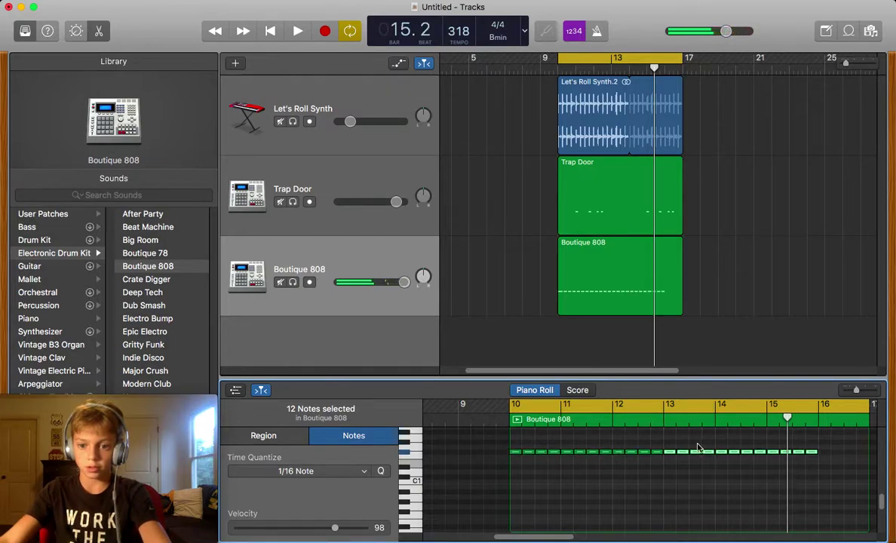
# Step: Shorten the last six hi-hat notes and place copies between them to form a fast roll from mid-bar 14 through bar 15
pyautogui.click(766, 481)
pyautogui.moveTo(747, 479); pyautogui.dragTo(818, 445)
pyautogui.click(749, 453)
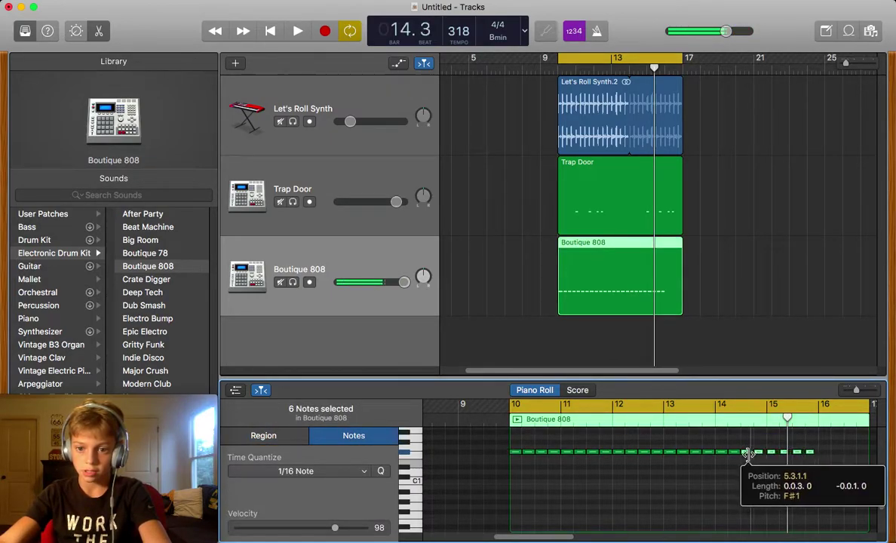
pyautogui.click(751, 475)
pyautogui.moveTo(751, 475); pyautogui.dragTo(810, 445)
pyautogui.click(752, 471)
pyautogui.moveTo(757, 456); pyautogui.dragTo(755, 453)
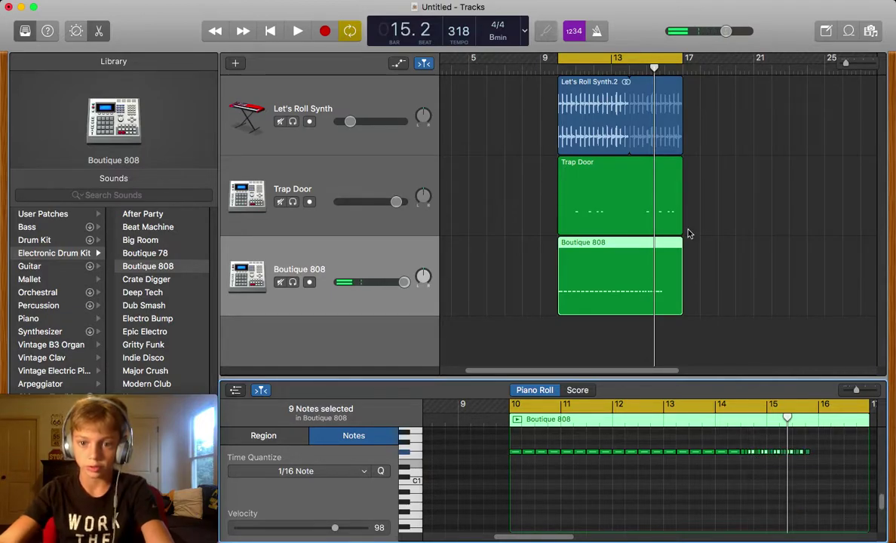
# Step: Play the loop with all three tracks to check the new hi-hat roll, deselecting all regions
pyautogui.click(615, 79)
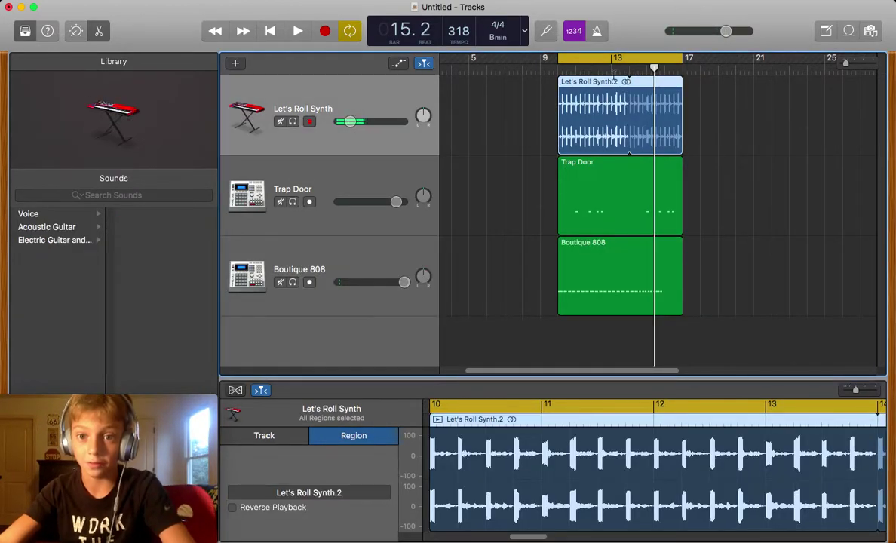
pyautogui.press('space')
pyautogui.click(634, 345)
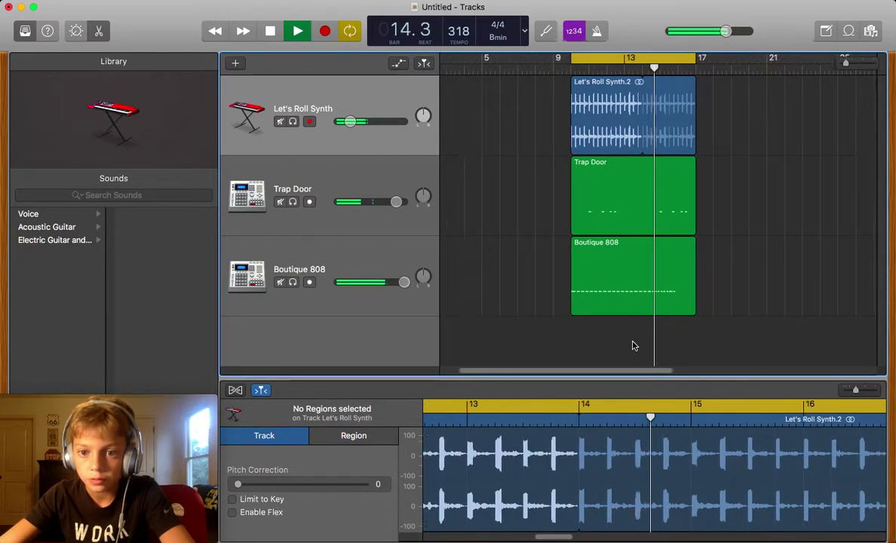
pyautogui.press('space')
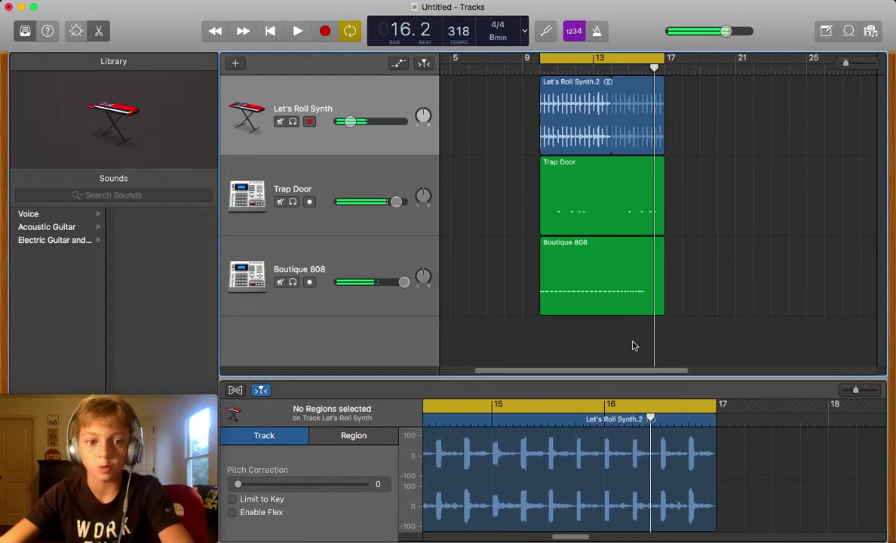
# Step: Move the fast hi-hat roll in the Boutique 808 region later so it runs from late bar 15 to the end of bar 16
pyautogui.click(635, 296)
pyautogui.moveTo(663, 298)
pyautogui.mouseDown()
pyautogui.moveTo(716, 297)
pyautogui.moveTo(653, 302)
pyautogui.moveTo(664, 302)
pyautogui.mouseUp()
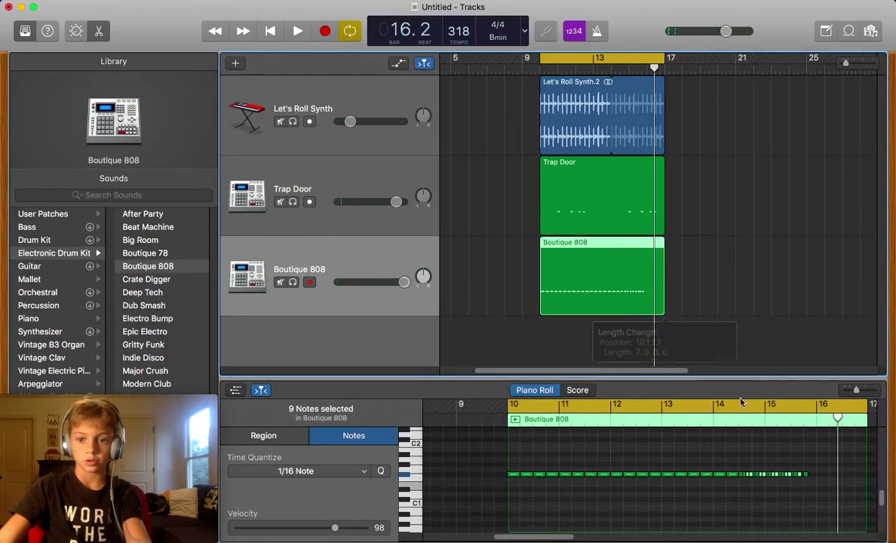
pyautogui.click(749, 490)
pyautogui.press('super+z')
pyautogui.click(742, 509)
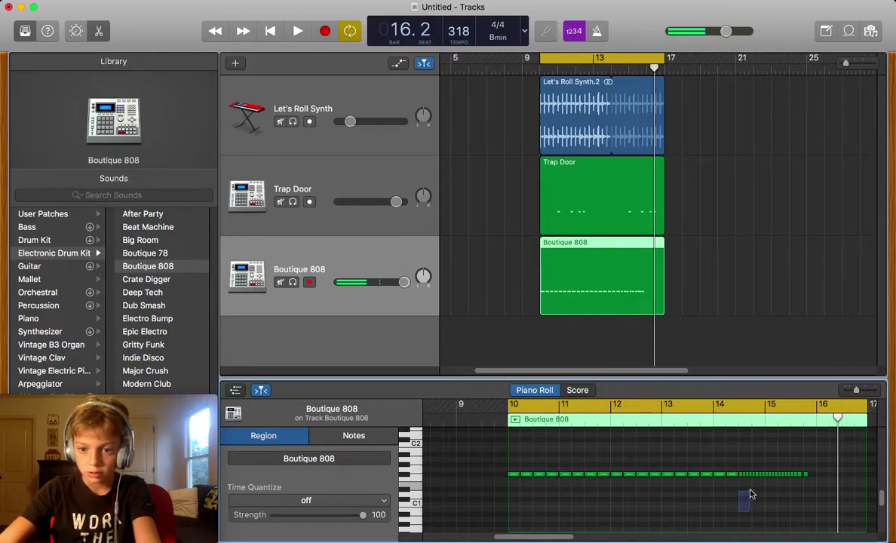
pyautogui.moveTo(761, 487); pyautogui.dragTo(808, 474)
pyautogui.moveTo(747, 480); pyautogui.dragTo(800, 480)
pyautogui.click(846, 492)
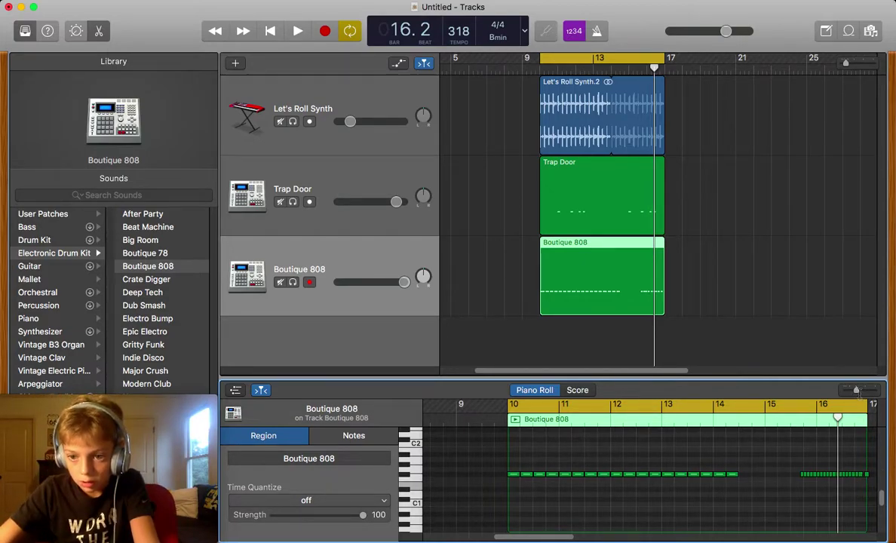
# Step: Shift the last hi-hat note of the roll earlier so it sits directly against the note before it
pyautogui.press('super+Right')
pyautogui.press('super+Right')
pyautogui.press('super+Right')
pyautogui.press('super+Right')
pyautogui.hscroll(6, 820, 479)
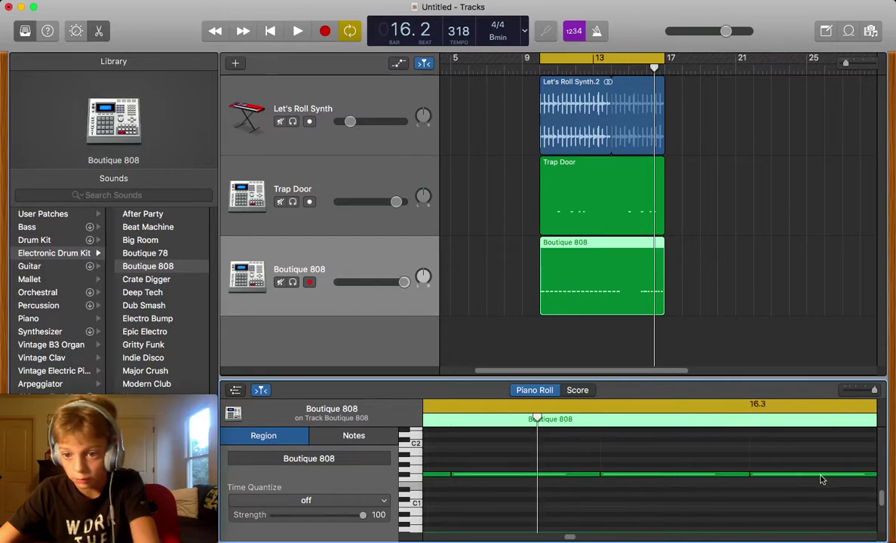
pyautogui.moveTo(768, 476); pyautogui.dragTo(616, 478)
pyautogui.moveTo(875, 392); pyautogui.dragTo(851, 399)
pyautogui.hscroll(-10, 816, 473)
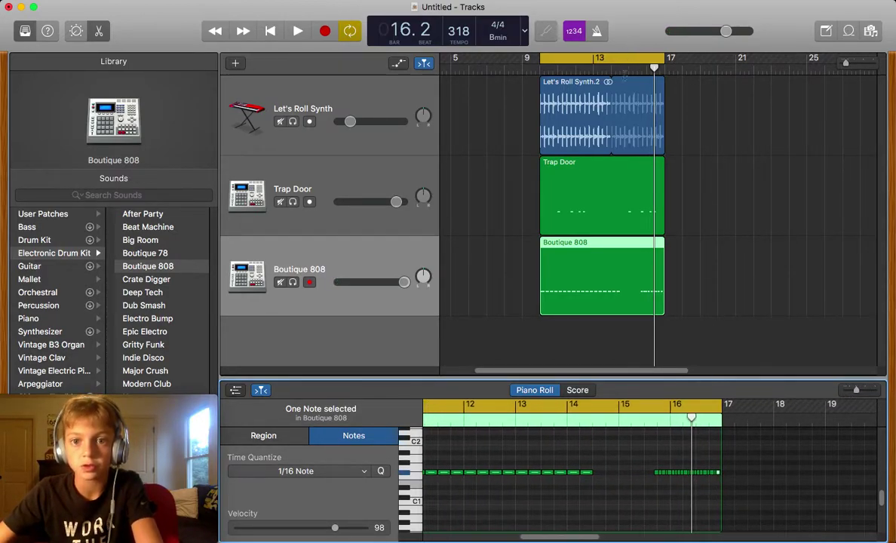
# Step: Fill the gap between mid-bar 14 and the roll in bar 15 with copies of the longer hi-hat notes
pyautogui.moveTo(614, 500); pyautogui.dragTo(594, 500)
pyautogui.press('super+z')
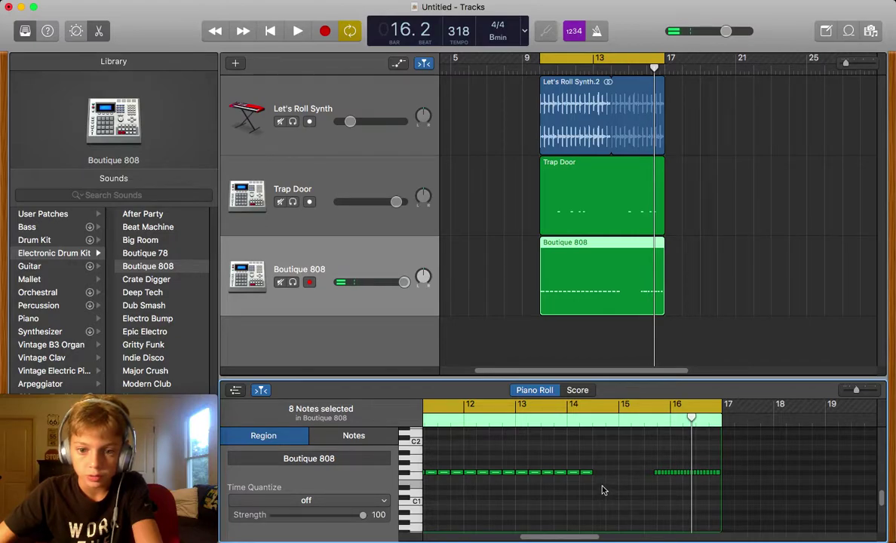
pyautogui.moveTo(602, 487); pyautogui.dragTo(651, 475)
pyautogui.click(614, 494)
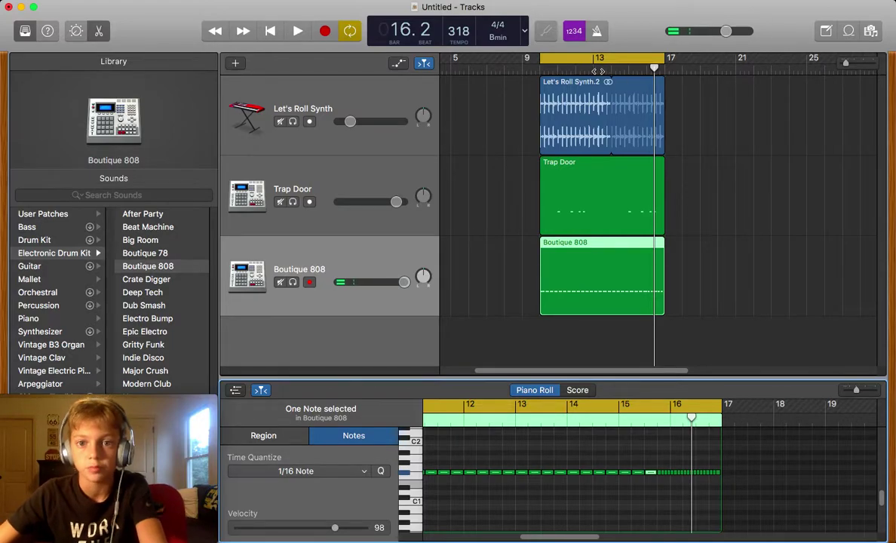
# Step: Play the loop with all three tracks to check the moved hi-hat roll
pyautogui.press('space')
pyautogui.hscroll(-3, 570, 326)
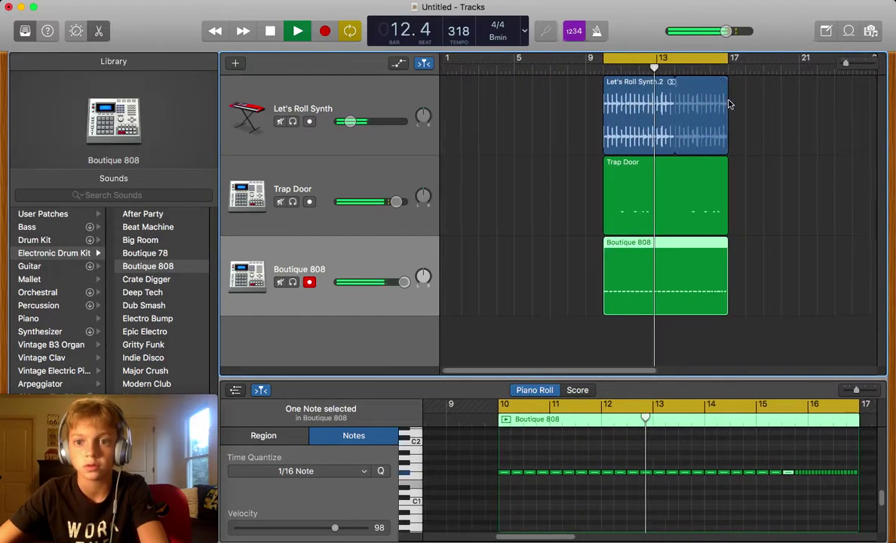
pyautogui.press('space')
# Step: Extend the Let's Roll Synth, Trap Door and Boutique 808 regions by one looped bar to the start of bar 18
pyautogui.moveTo(705, 108)
pyautogui.mouseDown()
pyautogui.moveTo(730, 111)
pyautogui.moveTo(721, 112)
pyautogui.mouseUp()
pyautogui.moveTo(700, 179); pyautogui.dragTo(721, 177)
pyautogui.moveTo(701, 263)
pyautogui.mouseDown()
pyautogui.moveTo(721, 256)
pyautogui.moveTo(701, 256)
pyautogui.mouseUp()
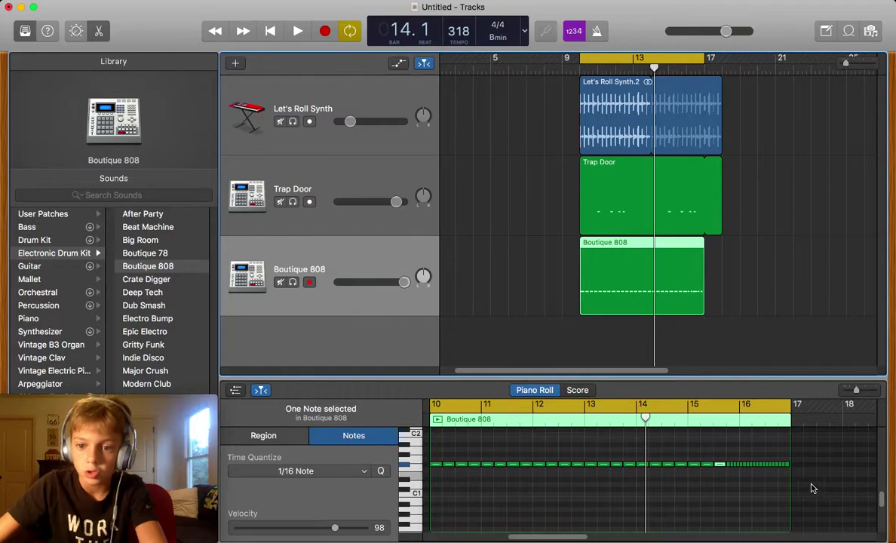
pyautogui.moveTo(788, 490); pyautogui.dragTo(790, 490)
pyautogui.moveTo(689, 261); pyautogui.dragTo(721, 260)
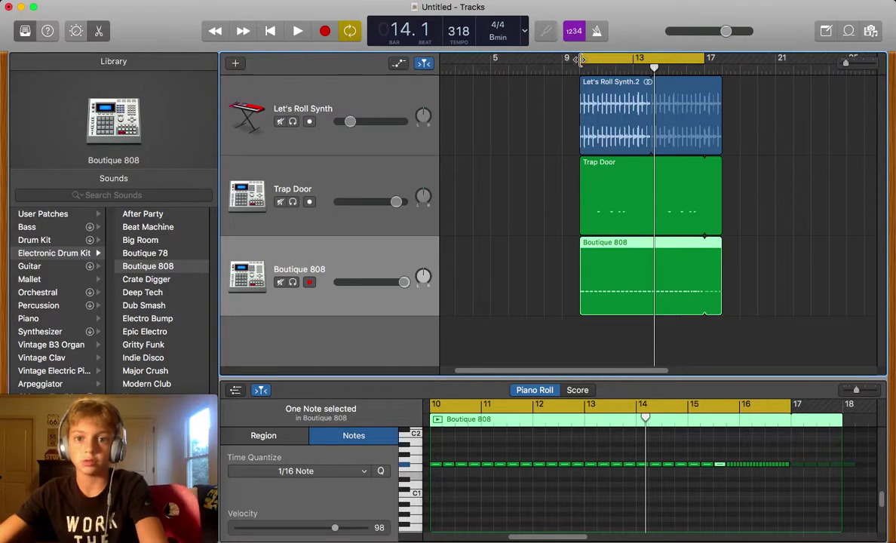
# Step: Play from bar 10 and lengthen the cycle range to 8 bars to match the extended regions
pyautogui.click(581, 68)
pyautogui.press('space')
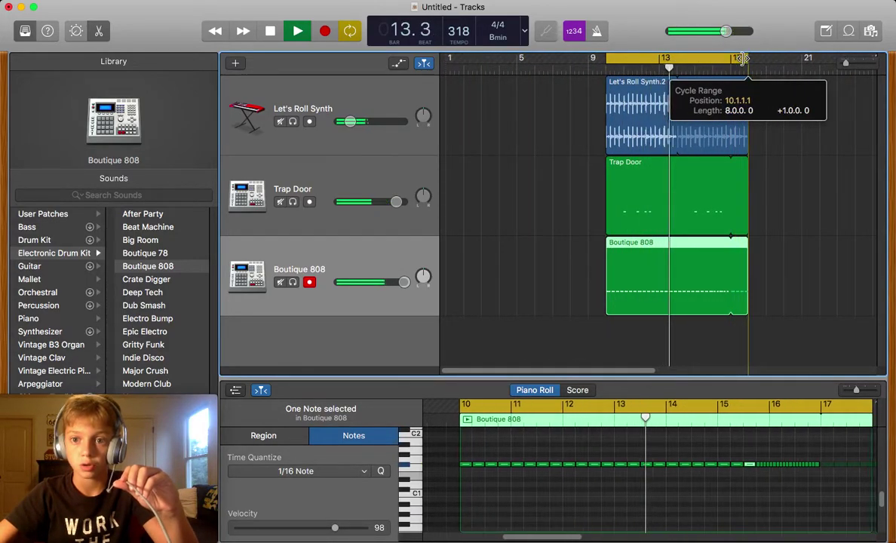
pyautogui.moveTo(743, 58); pyautogui.dragTo(743, 58)
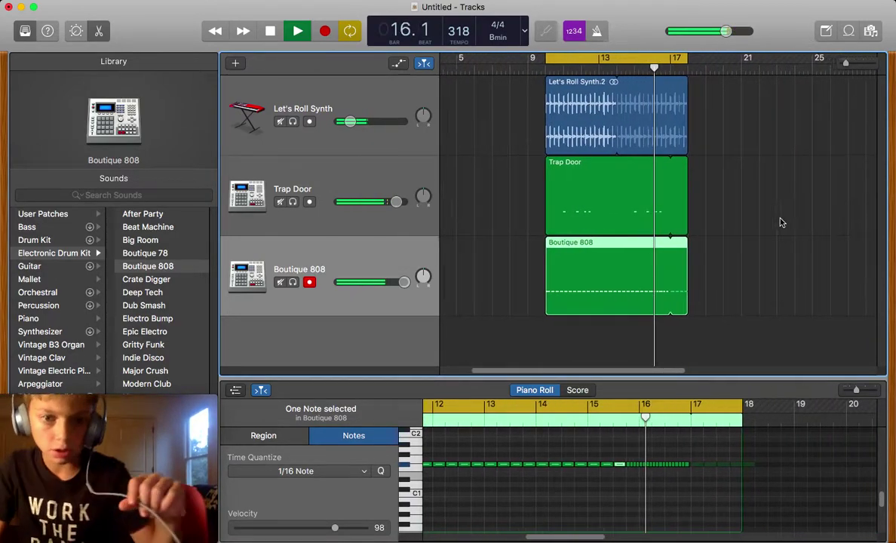
pyautogui.press('space')
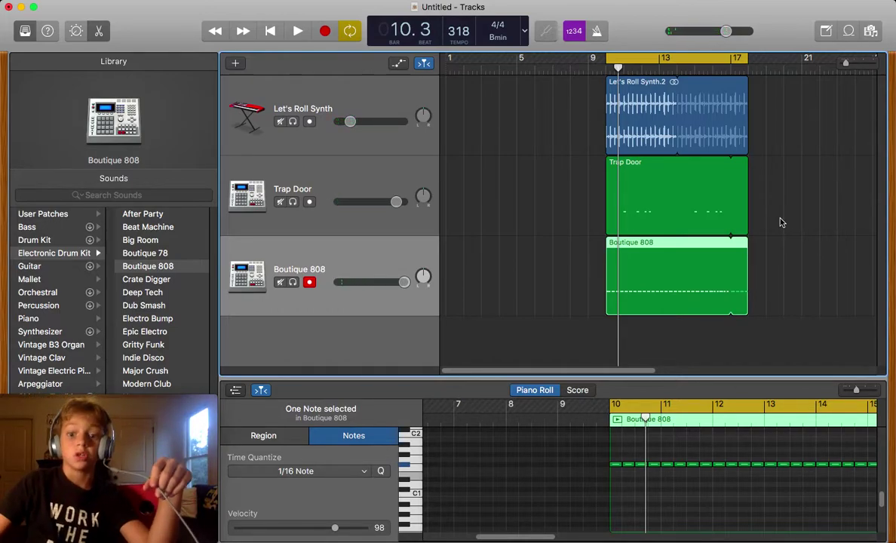
# Step: Add a fourth software instrument track and assign it the Boutique 808 electronic drum kit
pyautogui.doubleClick(349, 332)
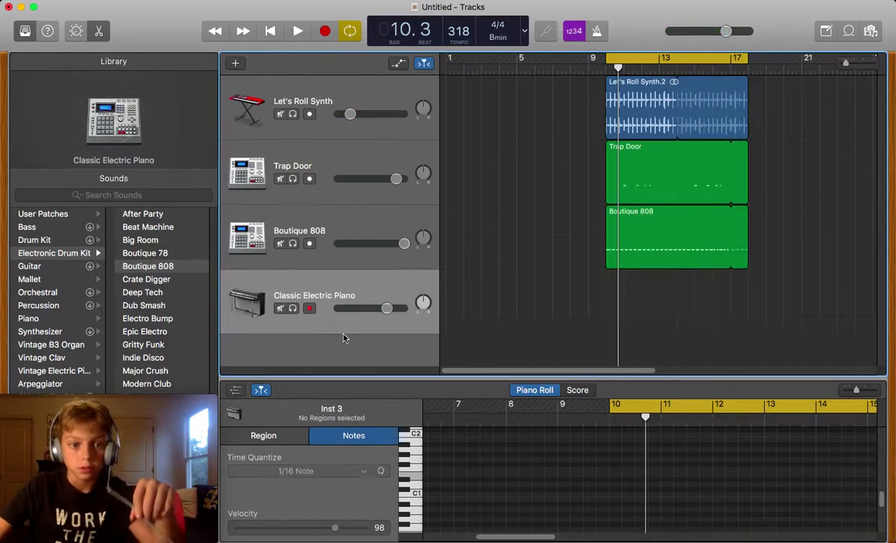
pyautogui.click(58, 254)
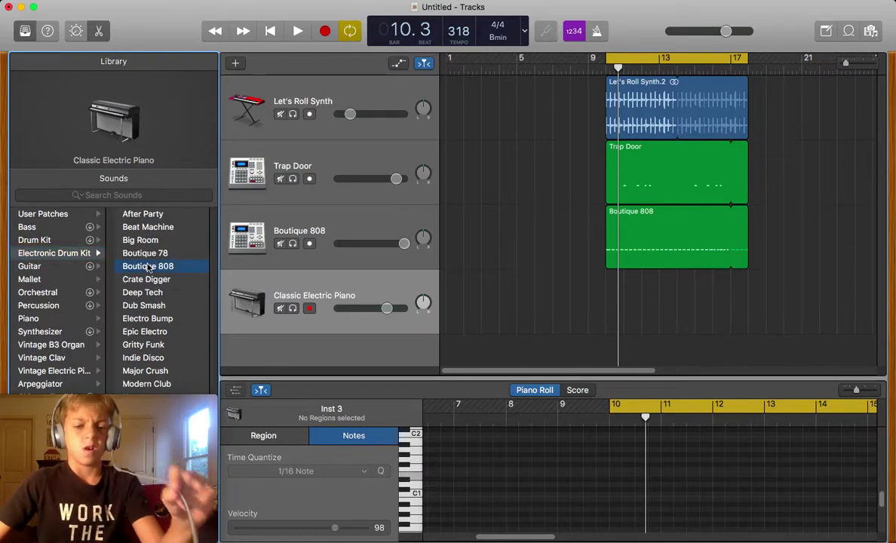
pyautogui.press('e')
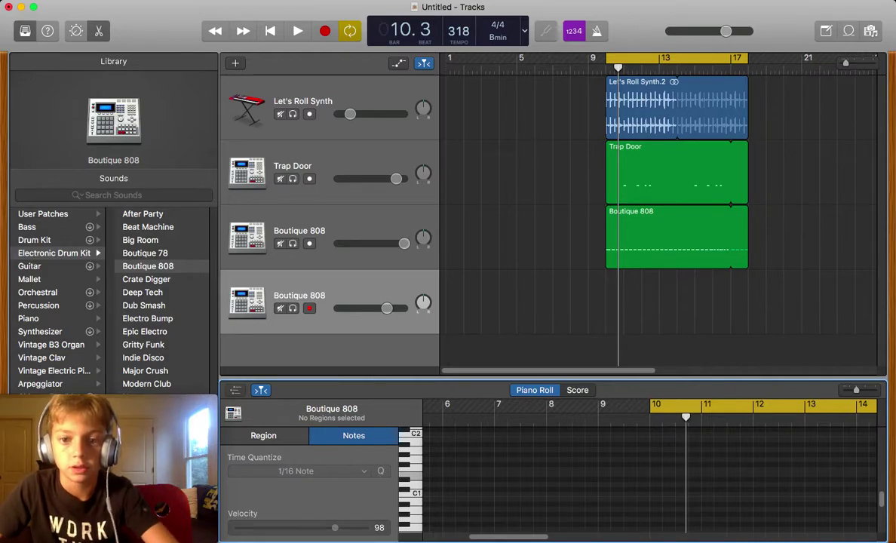
pyautogui.keyDown('super'); pyautogui.click(613, 307); pyautogui.keyUp('super')
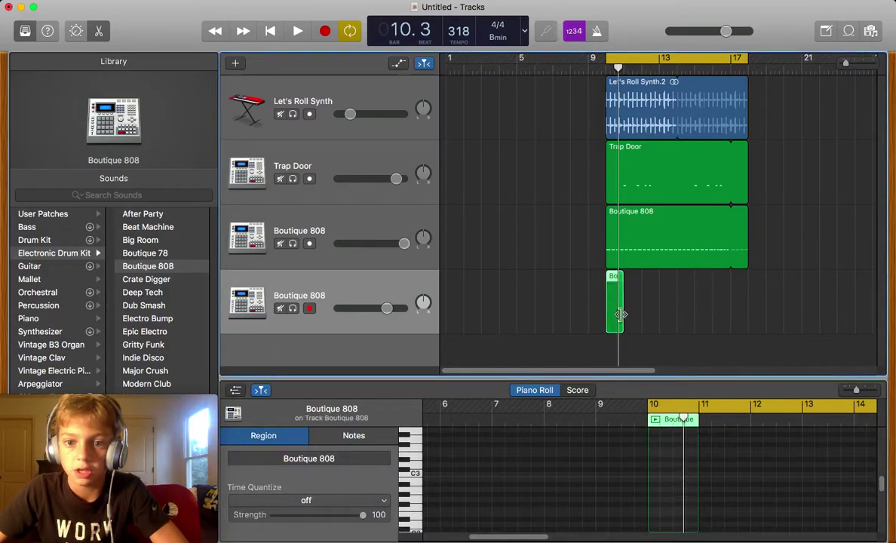
pyautogui.moveTo(620, 315); pyautogui.dragTo(744, 313)
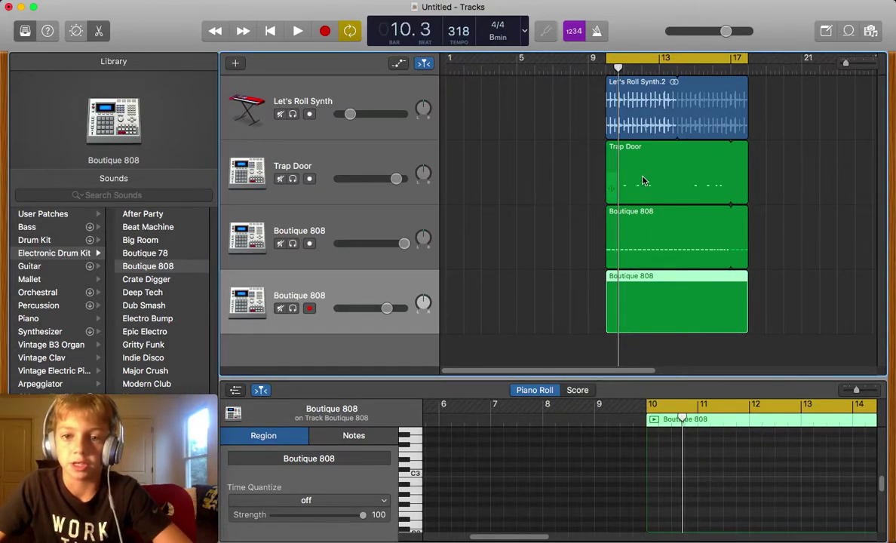
pyautogui.press('Delete')
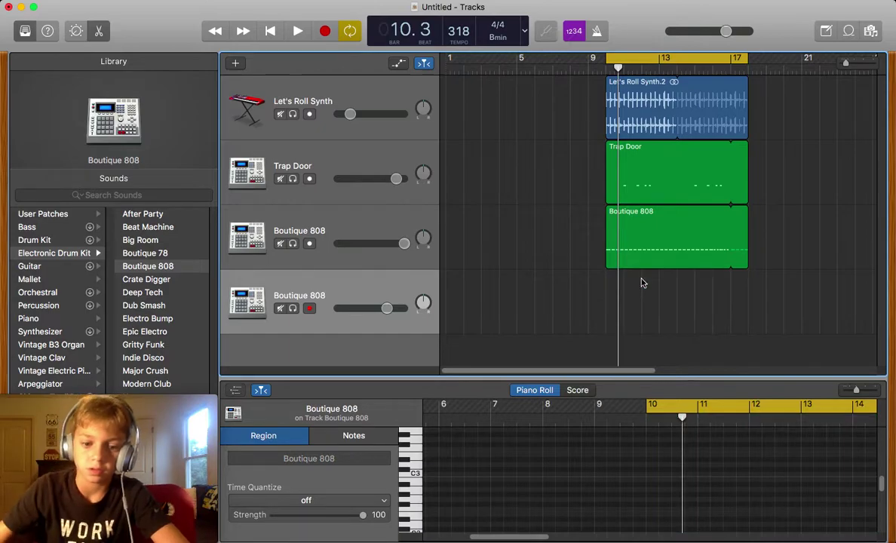
# Step: Copy the Trap Door region to the new Boutique 808 track and transpose its eight notes down to D#1
pyautogui.moveTo(653, 176); pyautogui.dragTo(650, 300)
pyautogui.moveTo(694, 518); pyautogui.dragTo(757, 477)
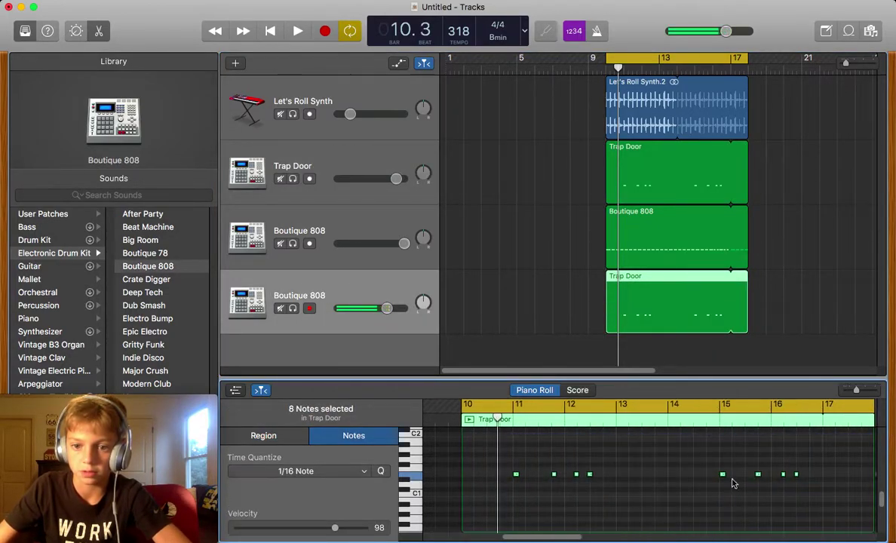
pyautogui.moveTo(517, 478); pyautogui.dragTo(520, 482)
# Step: Play the loop from bar 10 to check the copied pattern on the second Boutique 808 track
pyautogui.click(607, 69)
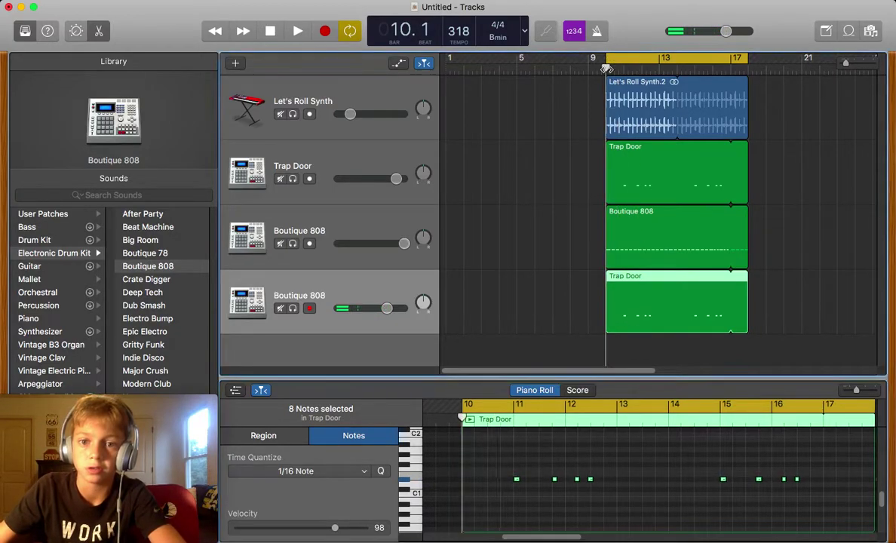
pyautogui.press('space')
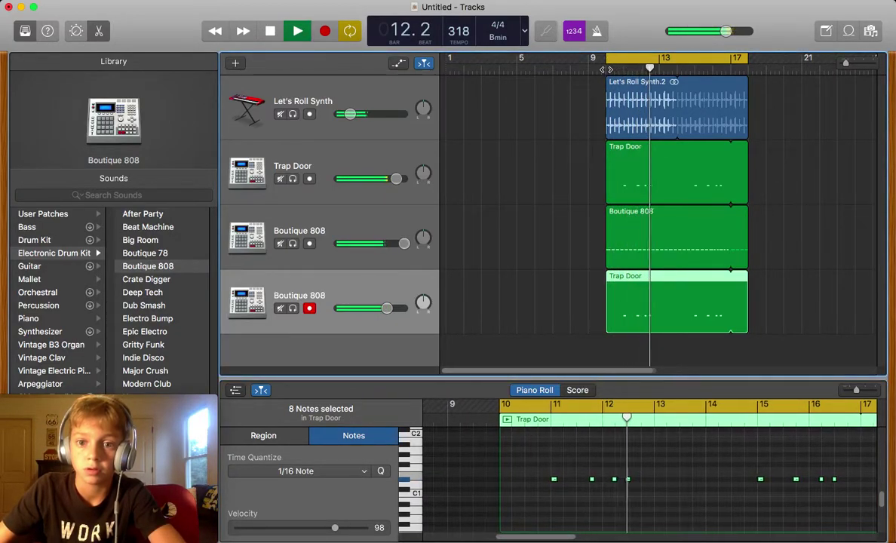
pyautogui.click(638, 439)
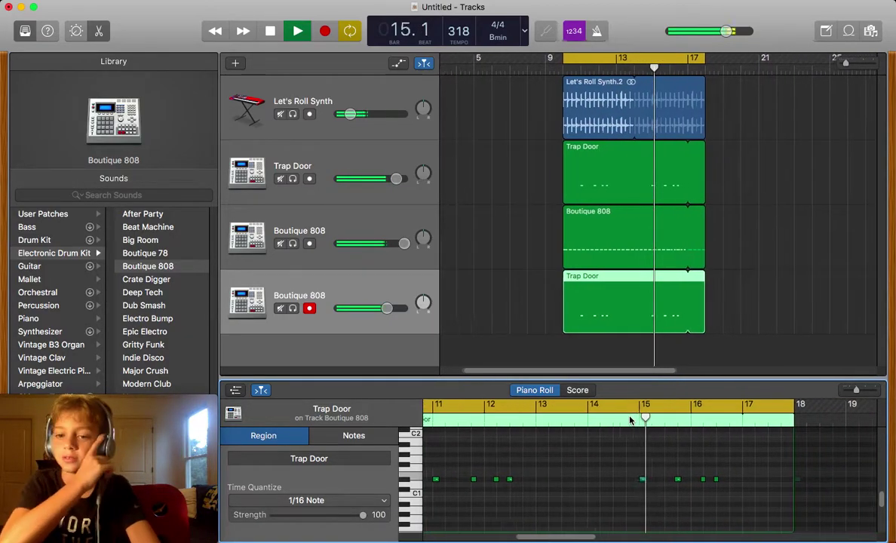
pyautogui.press('space')
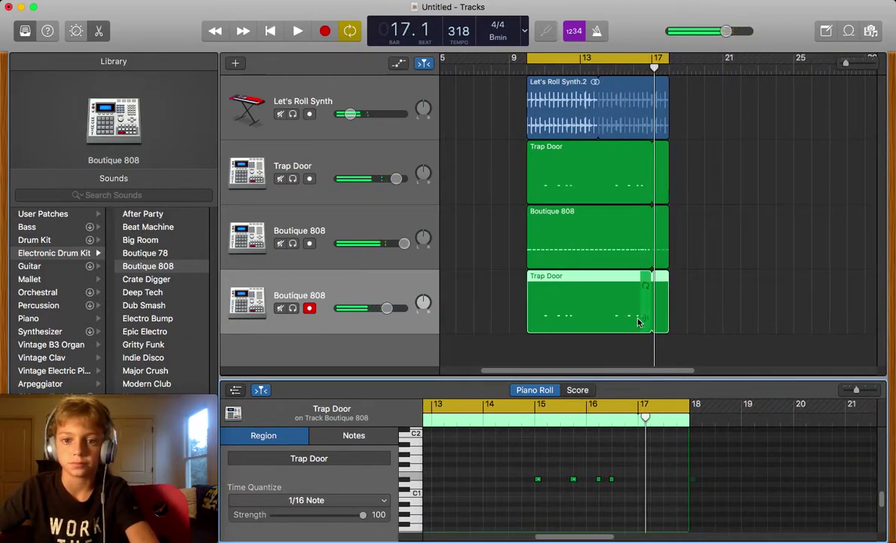
# Step: Delete the last three notes of each four-note group in the copied region, leaving single notes at bars 11 and 15
pyautogui.hscroll(-3, 613, 458)
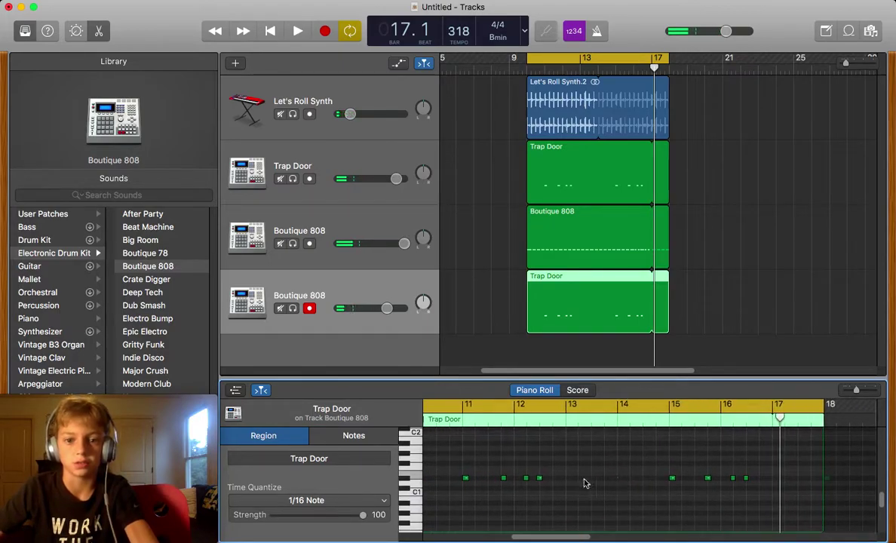
pyautogui.hscroll(-3, 520, 494)
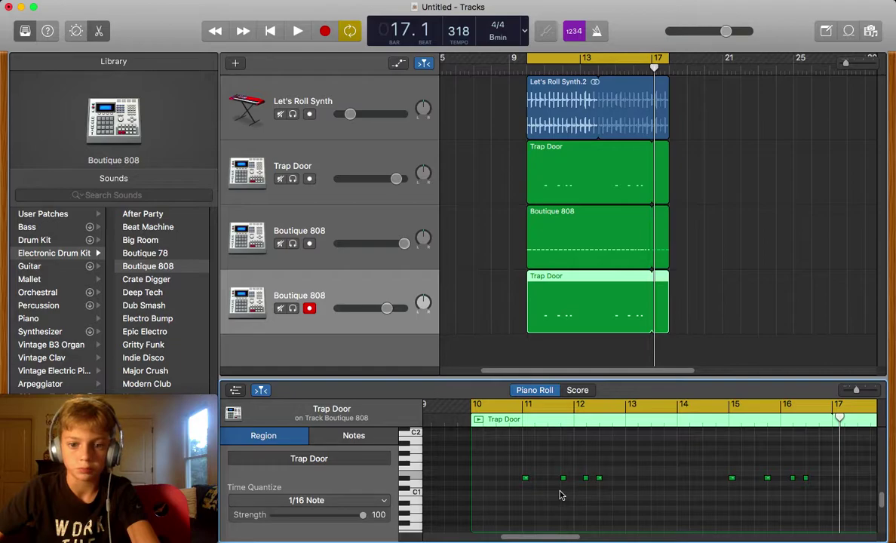
pyautogui.click(563, 478)
pyautogui.press('Delete')
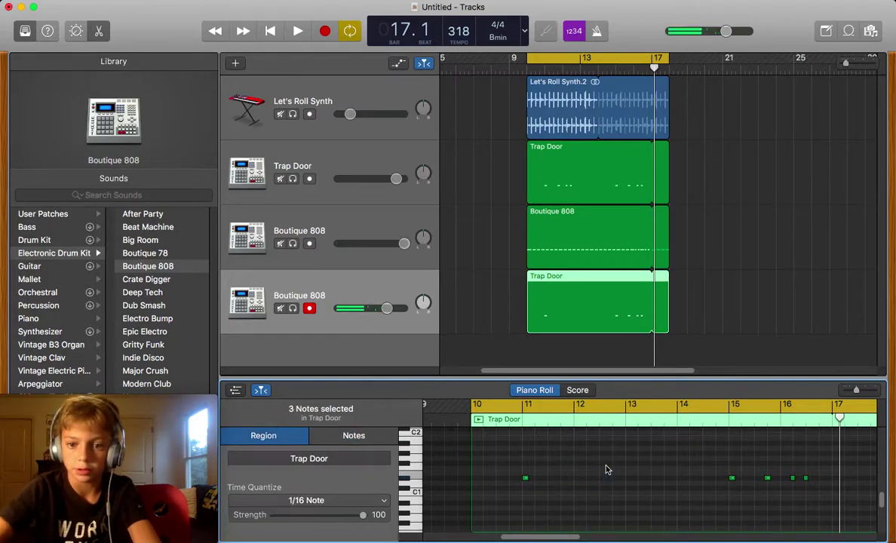
pyautogui.moveTo(761, 504); pyautogui.dragTo(831, 453)
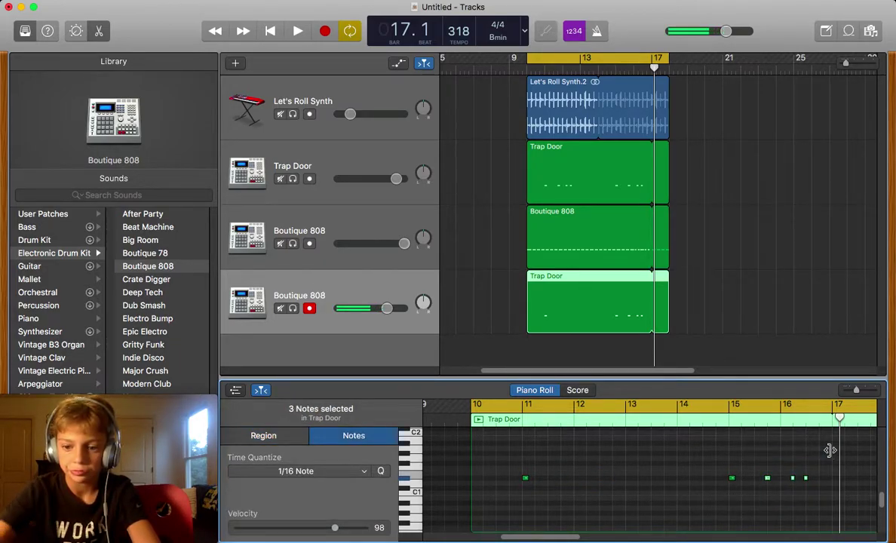
pyautogui.press('Delete')
# Step: Play the loop from bar 10 to check the thinned pattern and return the playhead to bar 10
pyautogui.press('space')
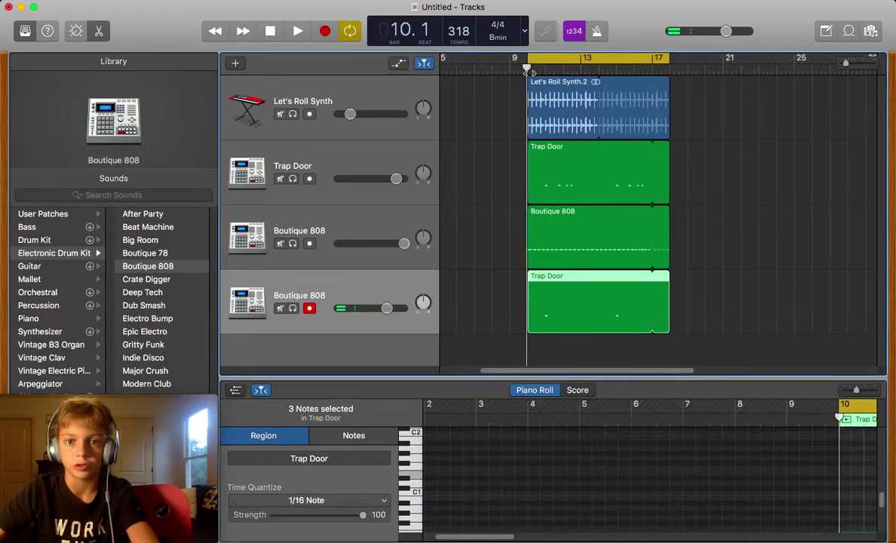
pyautogui.hscroll(-2, 537, 117)
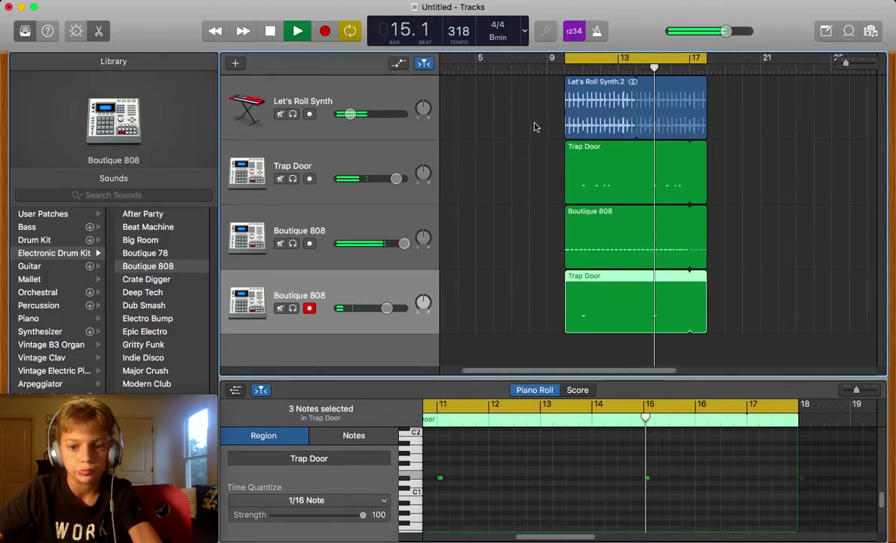
pyautogui.press('space')
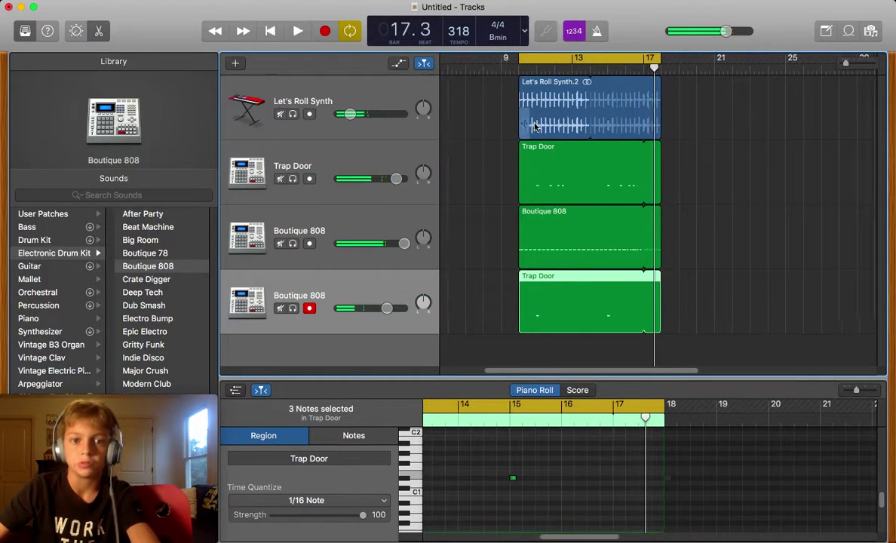
pyautogui.click(517, 69)
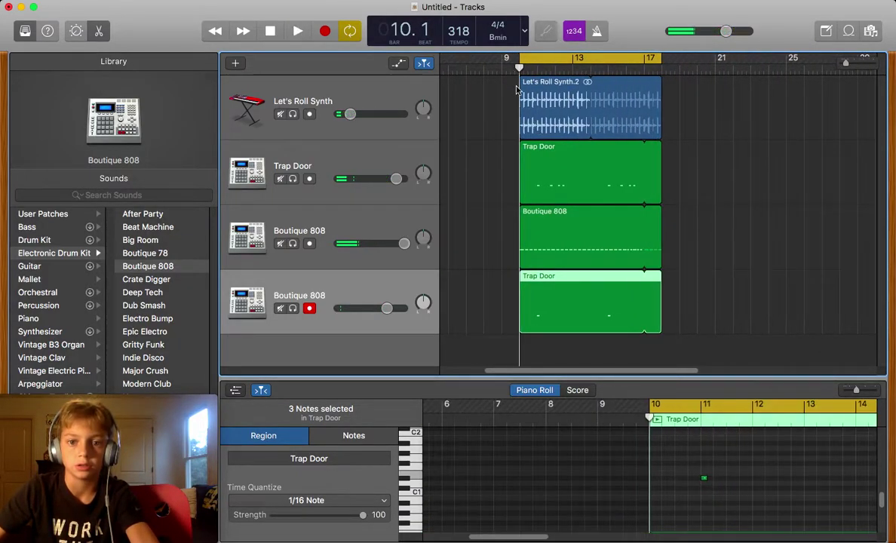
# Step: Copy the bar 11 D#1 note in the second Boutique 808 track's region and position the copy at 13.1.1.1
pyautogui.moveTo(705, 481); pyautogui.dragTo(845, 480)
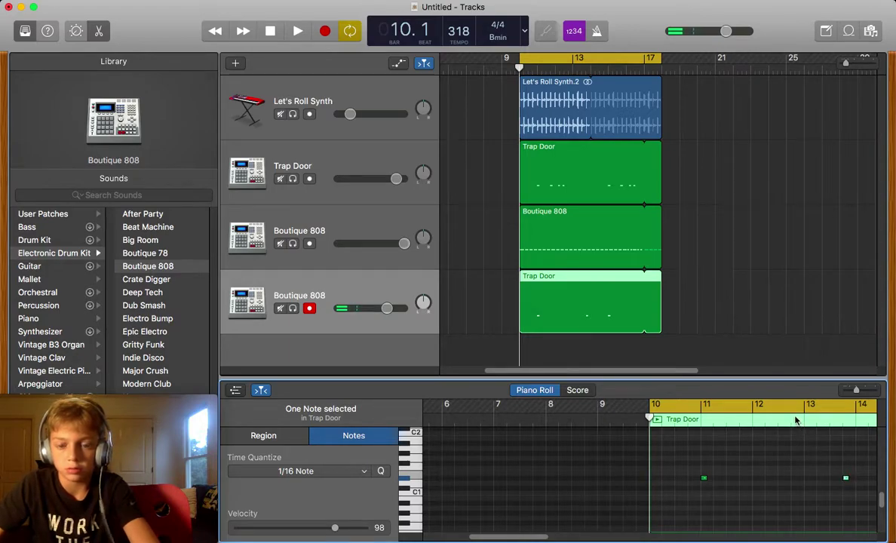
pyautogui.hscroll(3, 795, 421)
pyautogui.moveTo(790, 482); pyautogui.dragTo(750, 480)
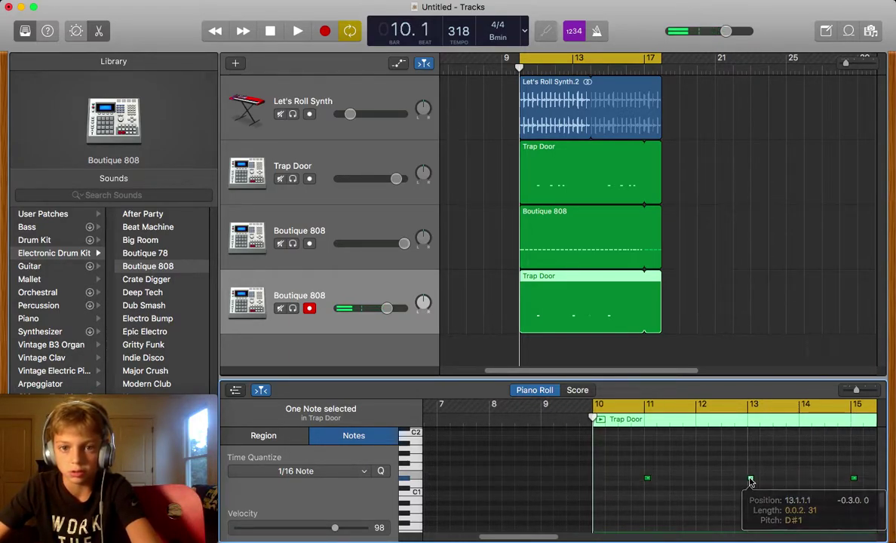
pyautogui.press('Delete')
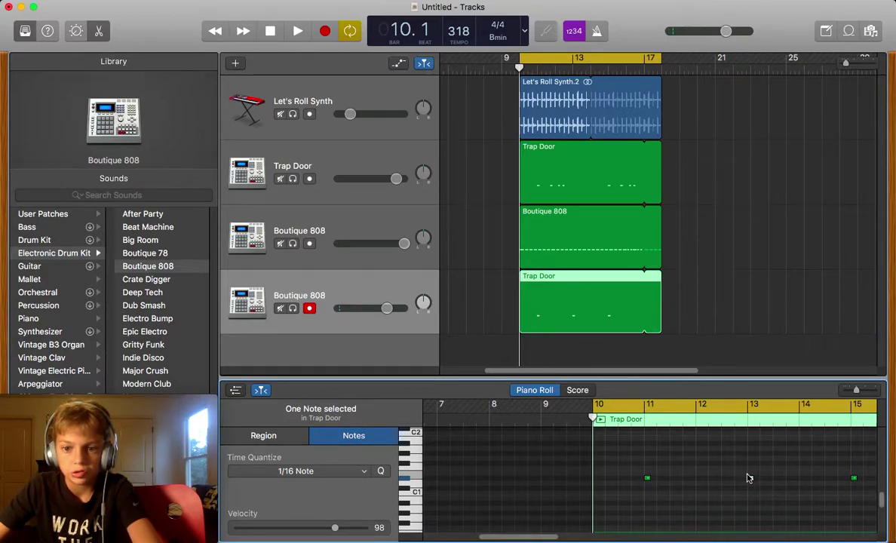
# Step: Try moving the bar 13 note in the second Boutique 808 track's region half a bar later and play the loop
pyautogui.moveTo(751, 481); pyautogui.dragTo(776, 481)
pyautogui.click(596, 170)
pyautogui.press('space')
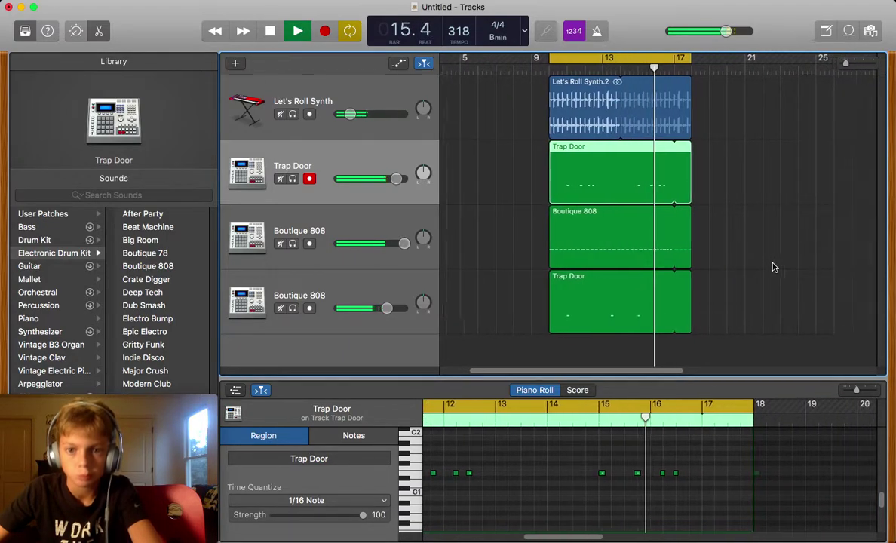
pyautogui.press('space')
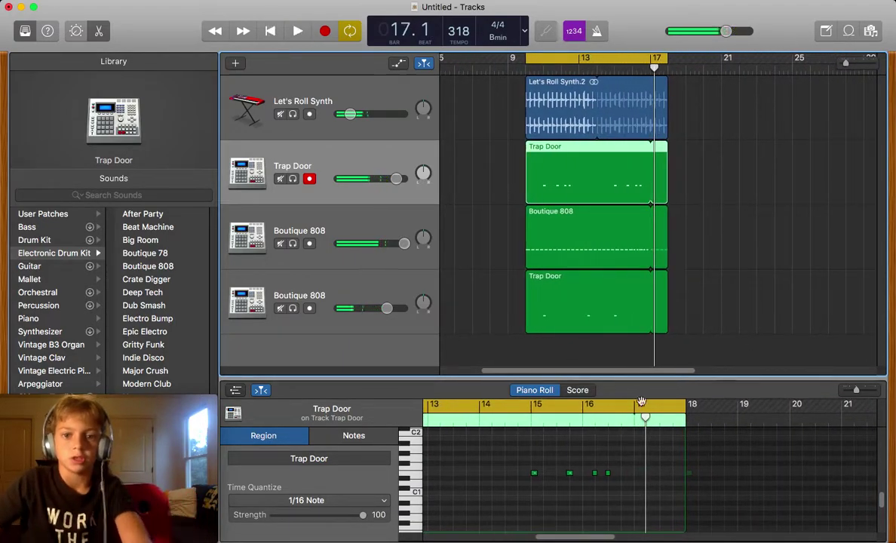
# Step: Move the shifted note in the second Boutique 808 track's region back to the start of bar 13 and play the loop to check it
pyautogui.click(581, 303)
pyautogui.moveTo(457, 480); pyautogui.dragTo(430, 480)
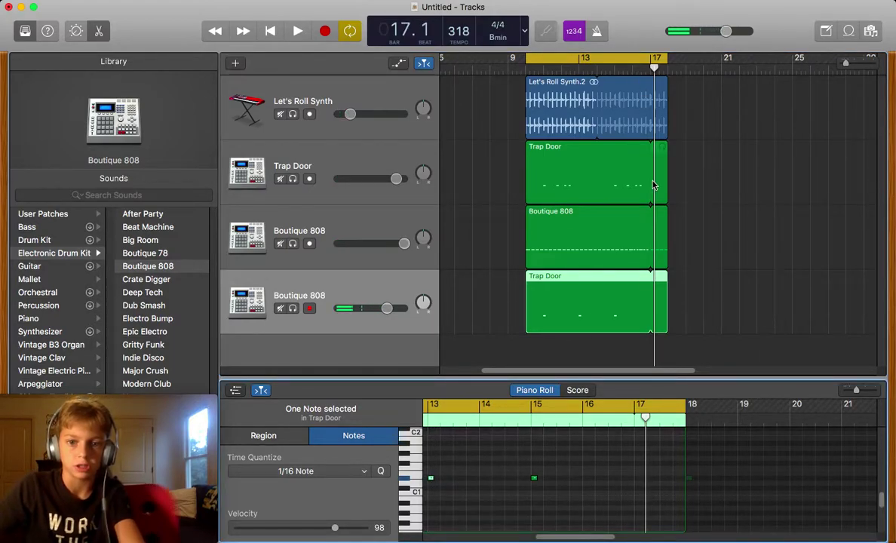
pyautogui.hscroll(-2, 653, 129)
pyautogui.press('space')
pyautogui.hscroll(-2, 512, 106)
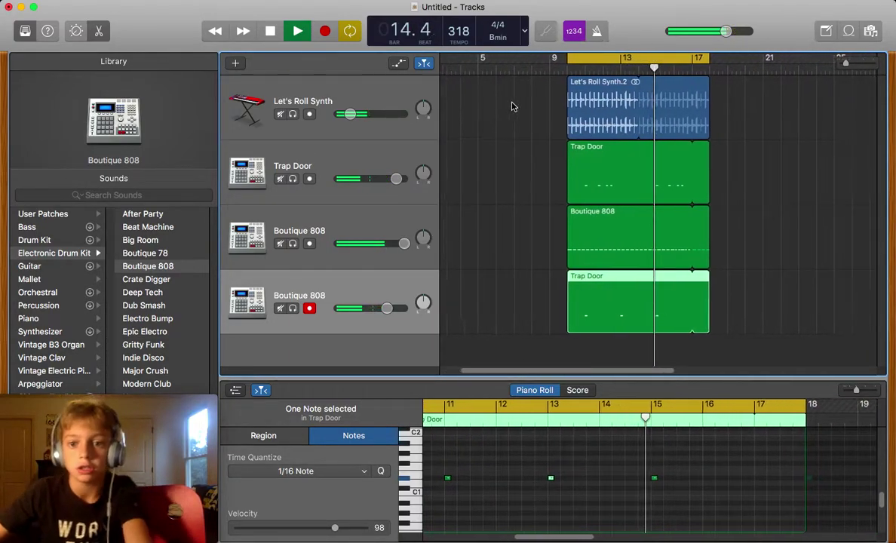
pyautogui.press('space')
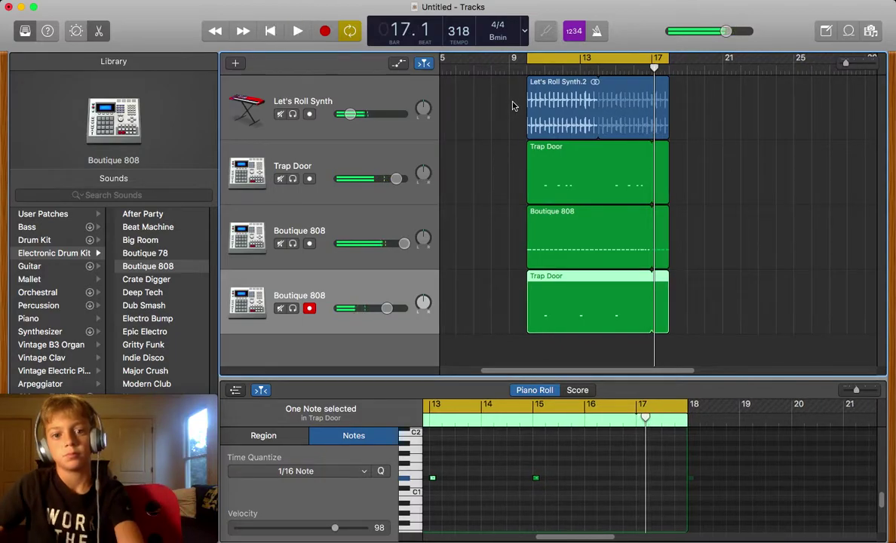
pyautogui.press('Return')
pyautogui.press('space')
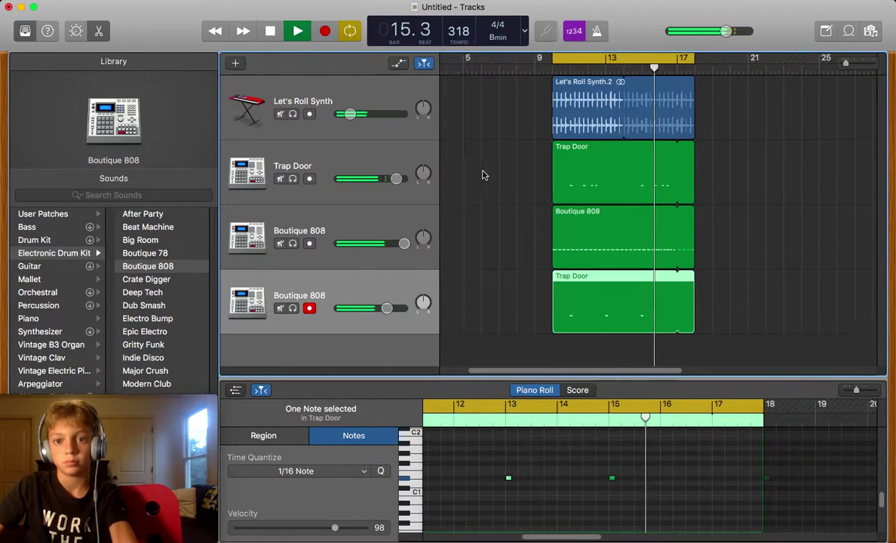
pyautogui.press('space')
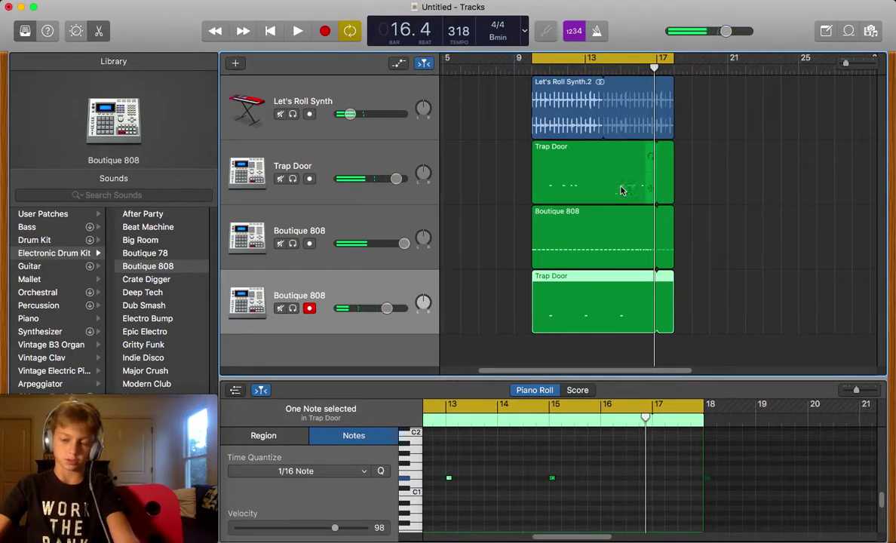
# Step: Add a third track with the Boutique 808 electronic drum kit patch and place the playhead at bar 10
pyautogui.doubleClick(385, 339)
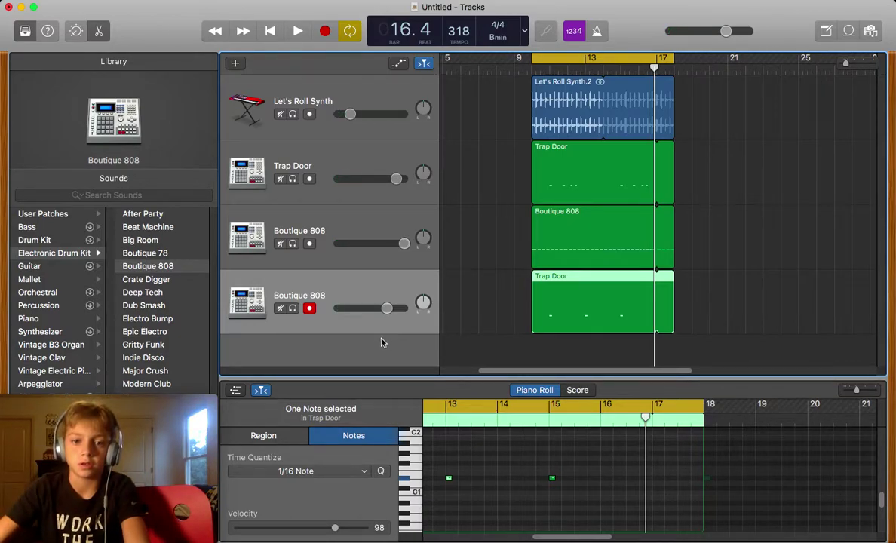
pyautogui.click(64, 254)
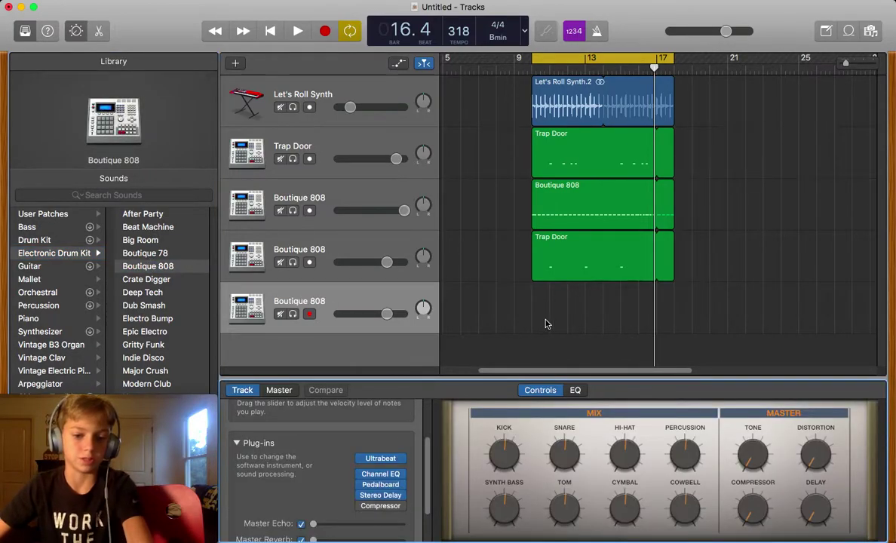
pyautogui.click(533, 69)
pyautogui.press('space')
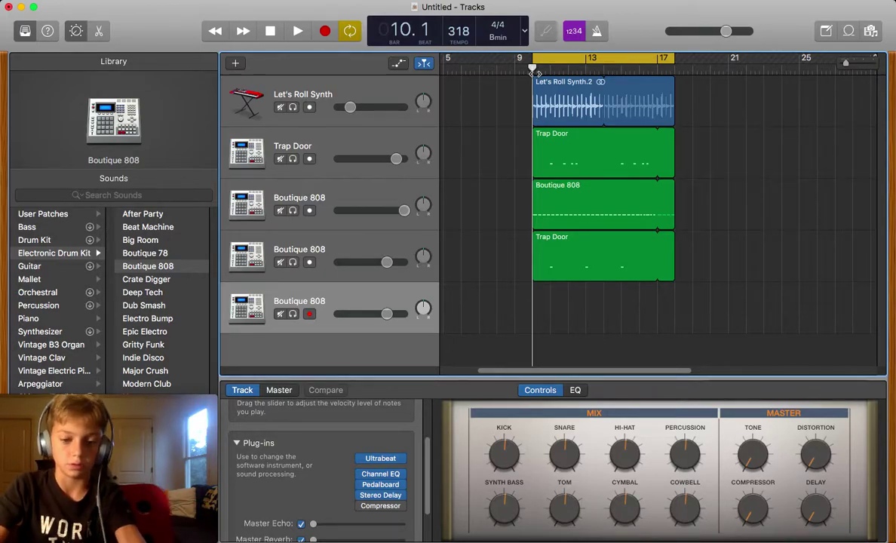
# Step: Open Musical Typing for the third Boutique 808 track and repeatedly play a high key to audition its sound
pyautogui.press('super+k')
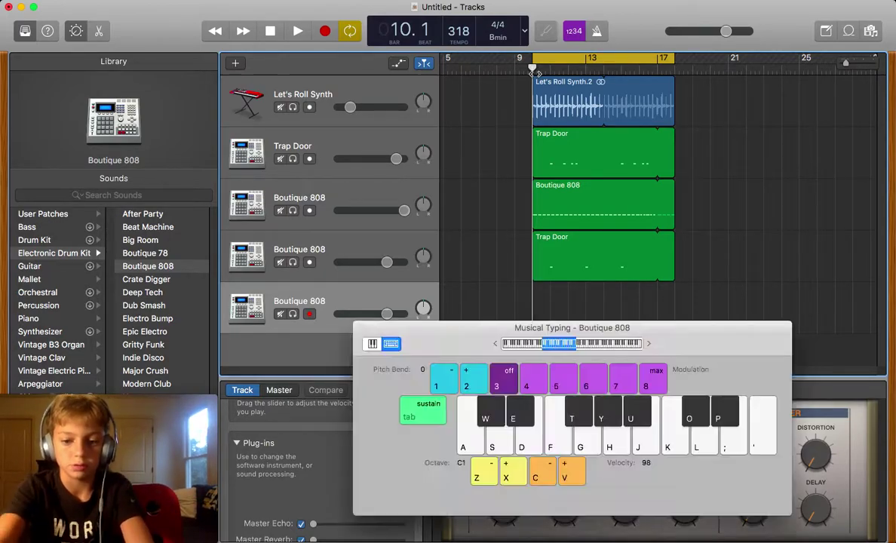
pyautogui.press('p')
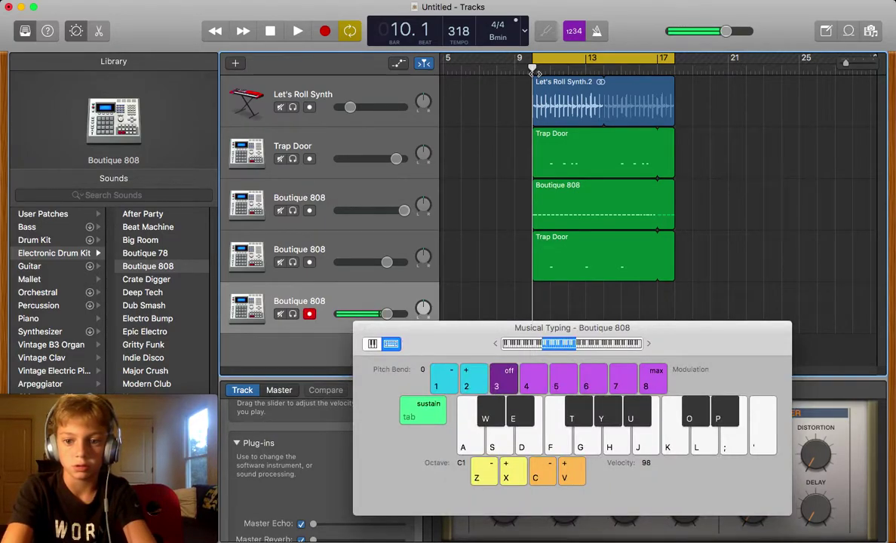
pyautogui.press('p')
pyautogui.press('p')
pyautogui.press('p')
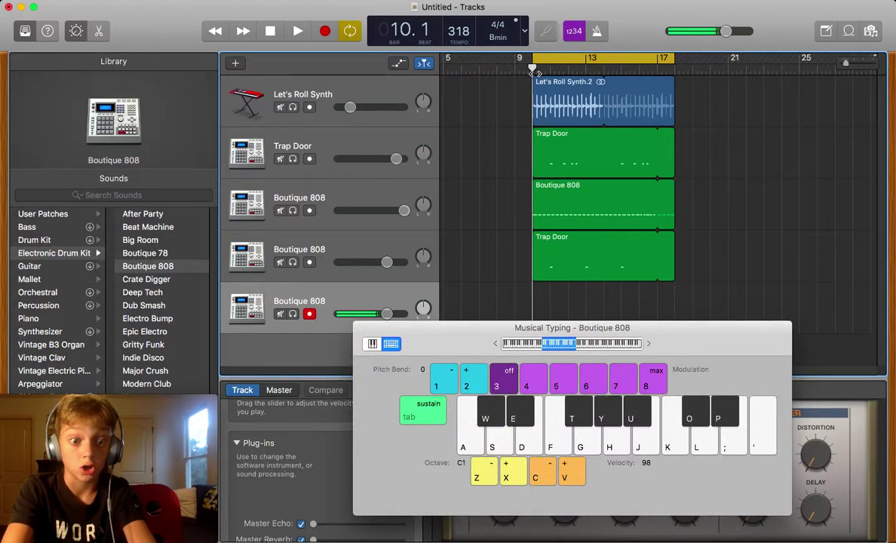
pyautogui.press('p')
pyautogui.press('p')
pyautogui.press('p')
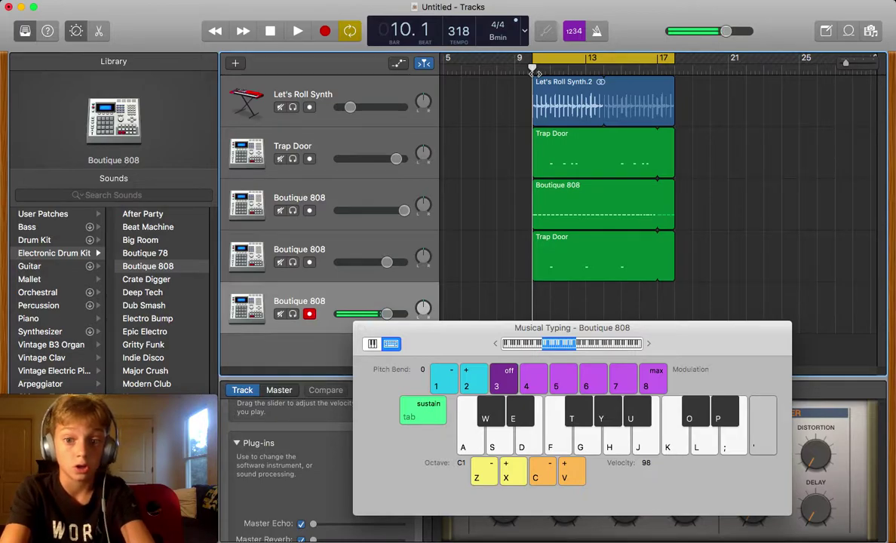
pyautogui.press('p')
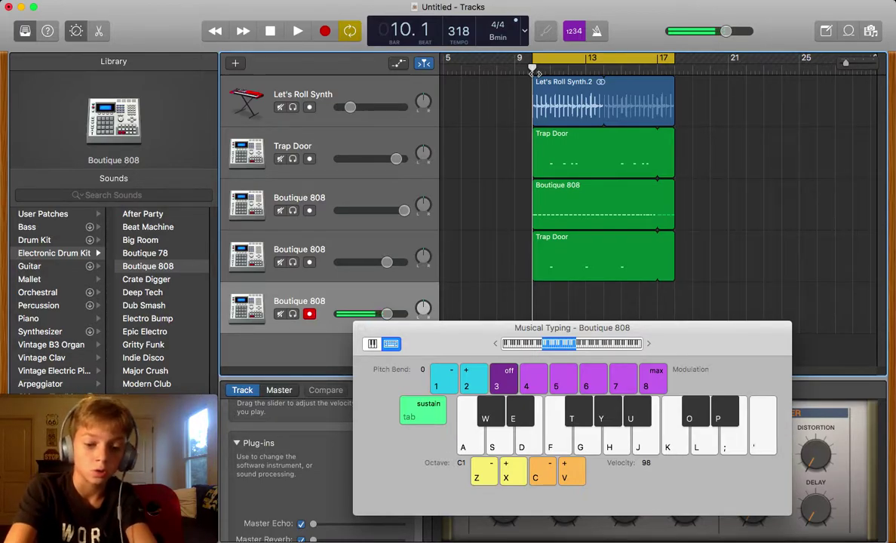
# Step: Record a repeated-note pattern over the loop on the third Boutique 808 track and extend the new region's start back to bar 10
pyautogui.press('r')
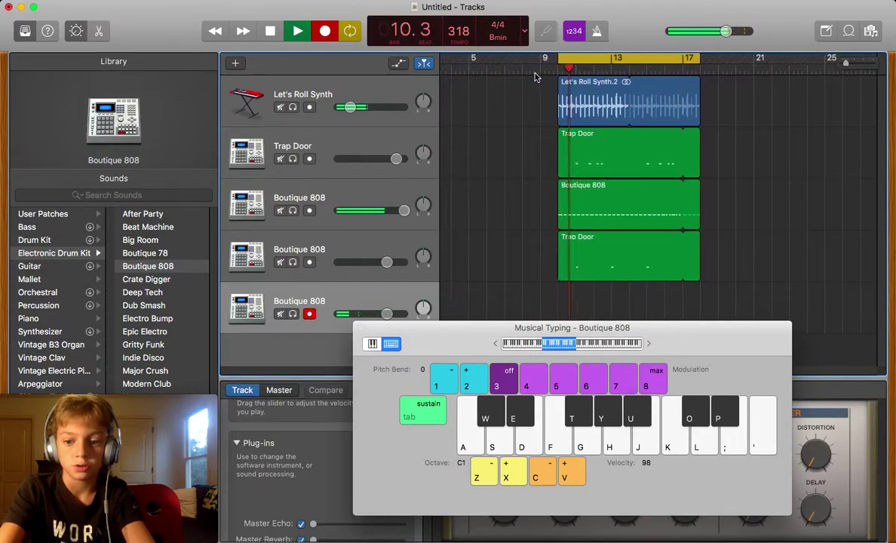
pyautogui.press('p')
pyautogui.press('p')
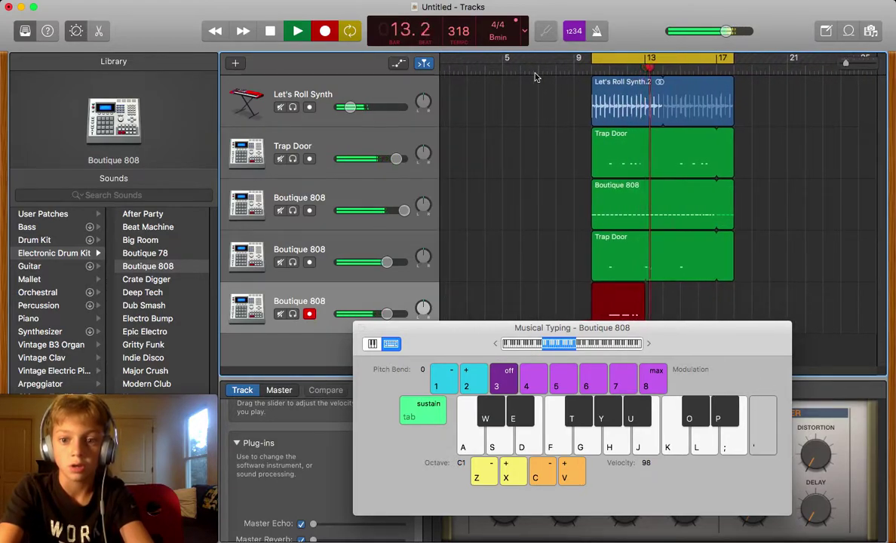
pyautogui.press('p')
pyautogui.press('p')
pyautogui.press('p')
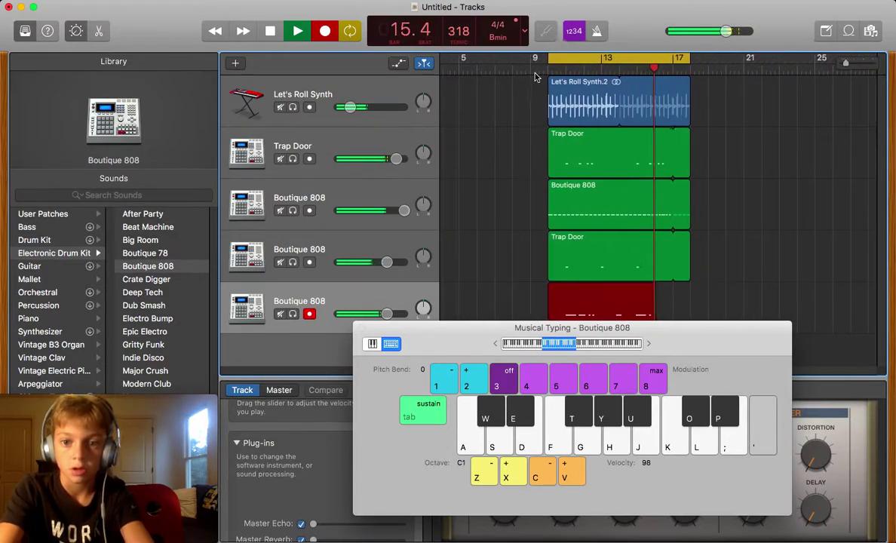
pyautogui.press('p')
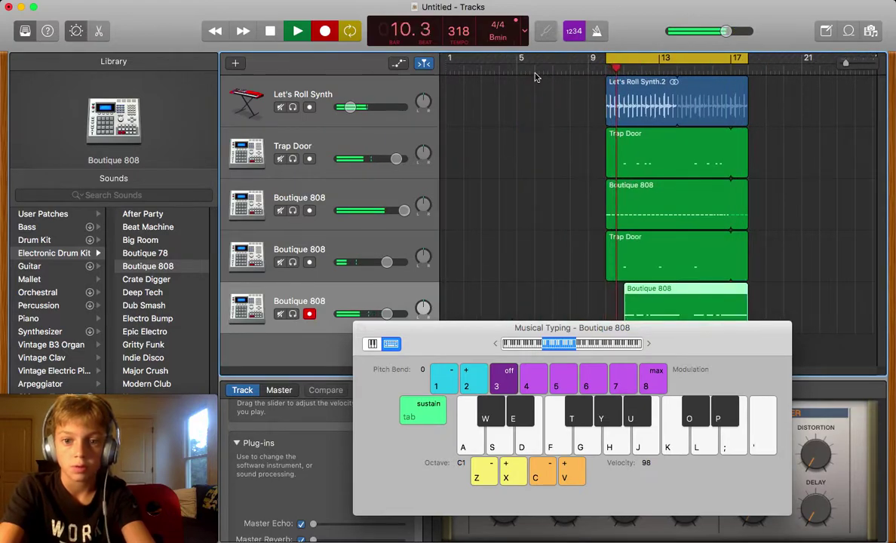
pyautogui.press('space')
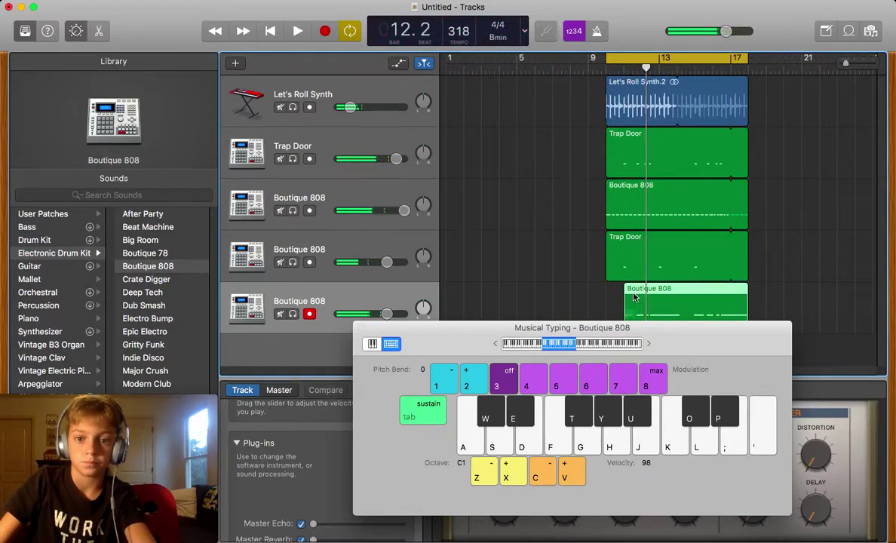
pyautogui.moveTo(625, 312); pyautogui.dragTo(606, 312)
# Step: Close Musical Typing and play the loop with the new Boutique 808 pattern
pyautogui.press('space')
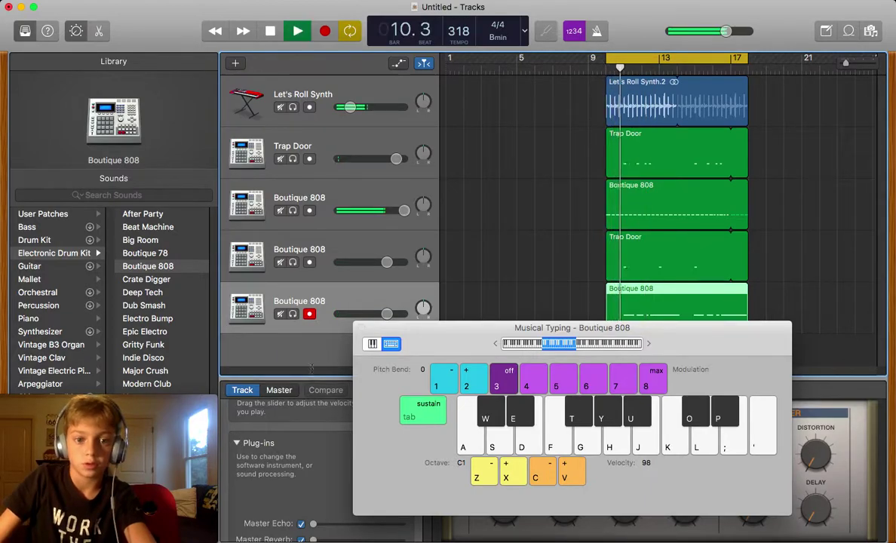
pyautogui.click(361, 329)
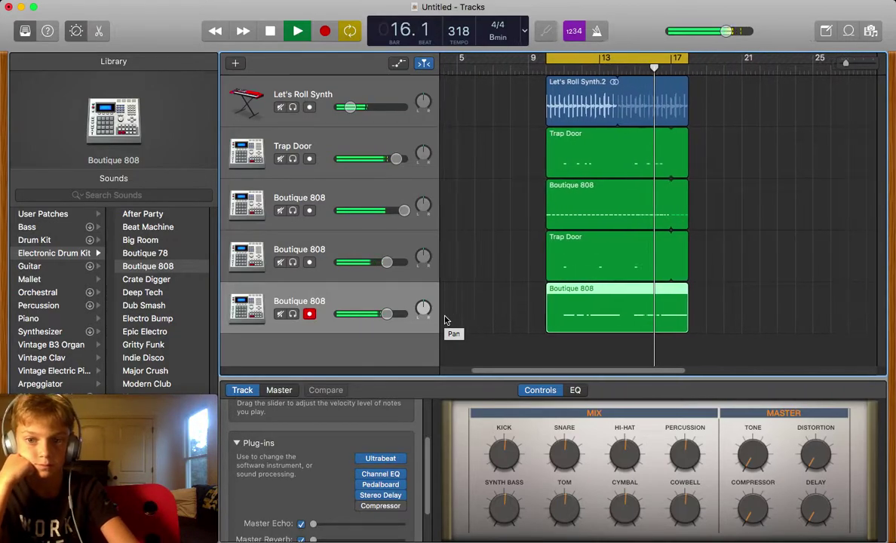
pyautogui.press('space')
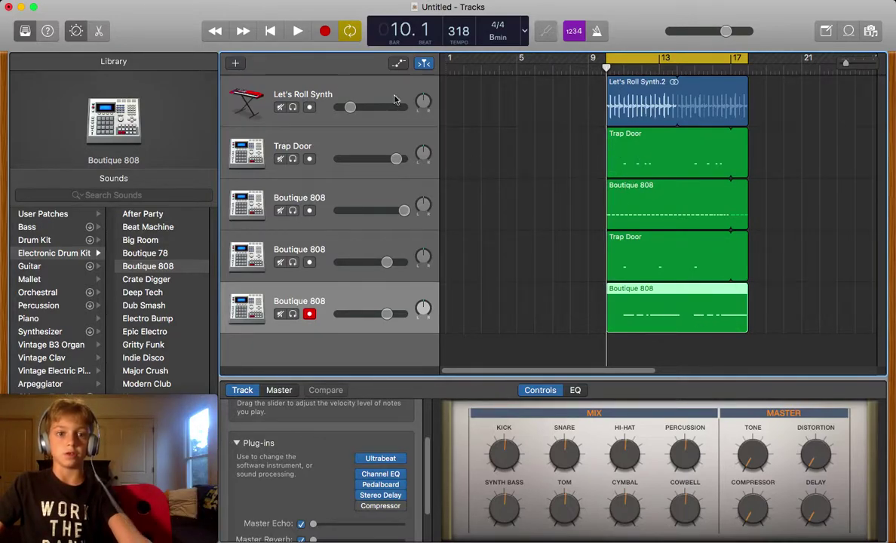
# Step: Go through the five tracks and show their automation lanes to examine the volume curves
pyautogui.click(330, 99)
pyautogui.click(324, 148)
pyautogui.click(324, 199)
pyautogui.click(317, 251)
pyautogui.click(322, 299)
pyautogui.click(398, 63)
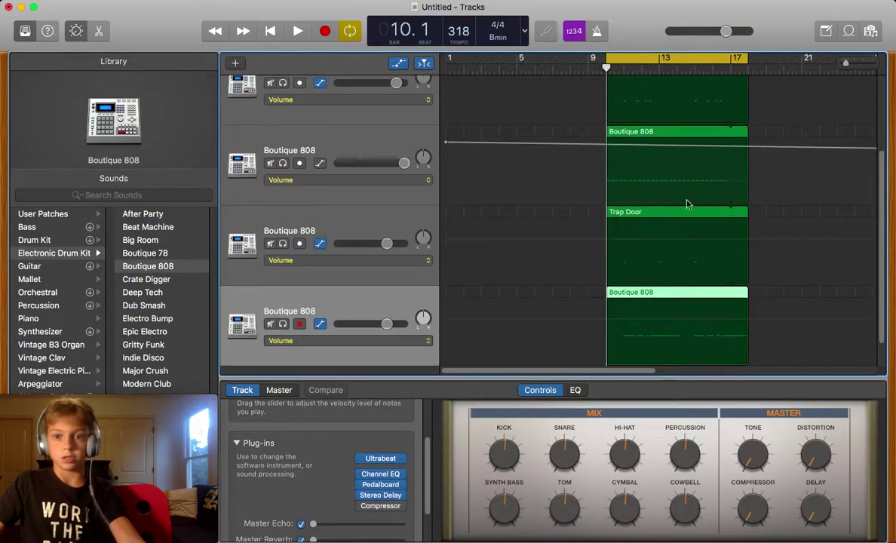
pyautogui.scroll(5, 639, 194)
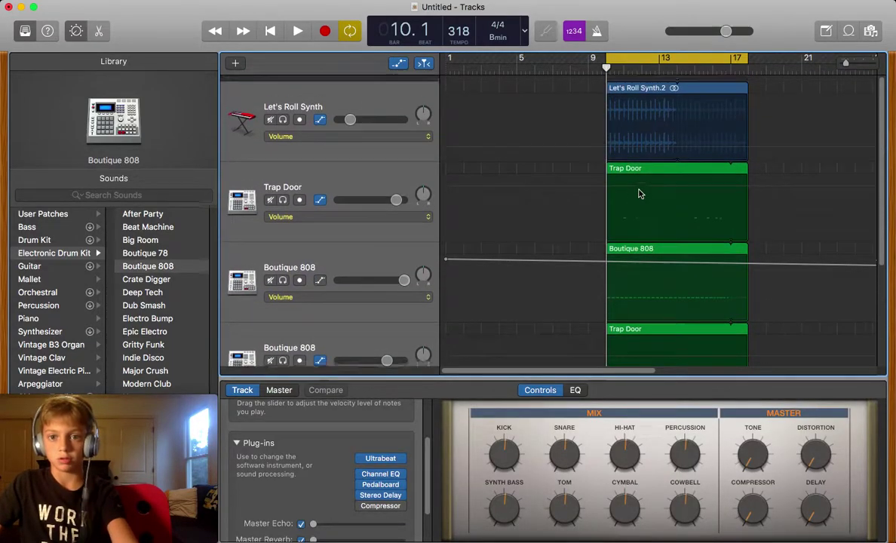
# Step: Turn off volume automation on the Let's Roll Synth, Trap Door and second Boutique 808 tracks, and hide the automation lanes
pyautogui.click(321, 117)
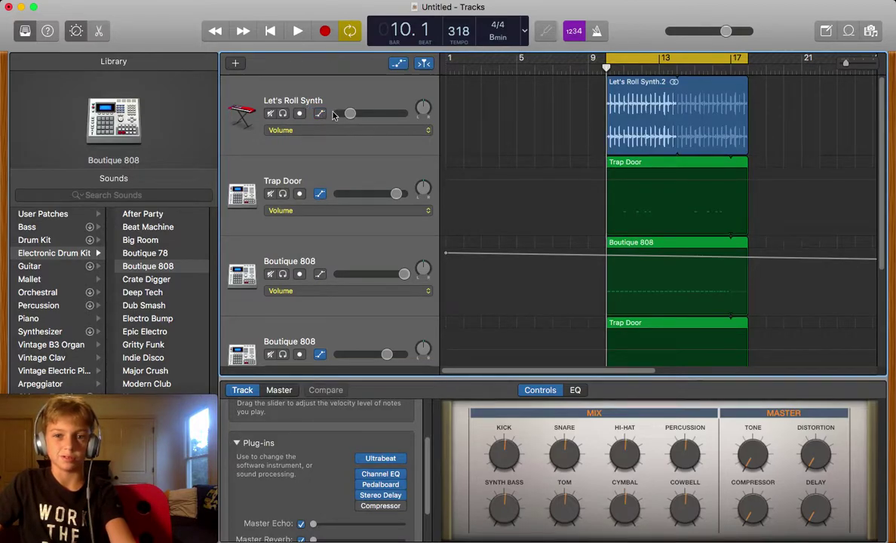
pyautogui.click(310, 186)
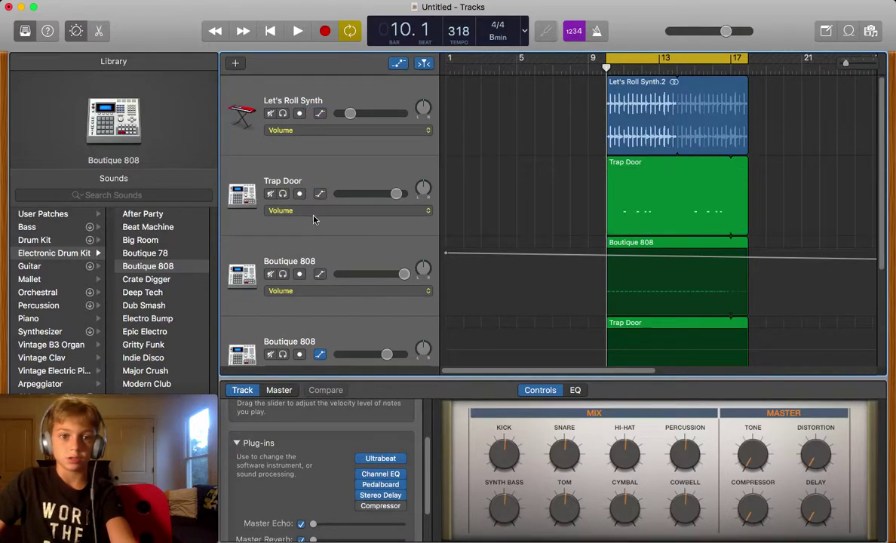
pyautogui.click(320, 356)
pyautogui.press('a')
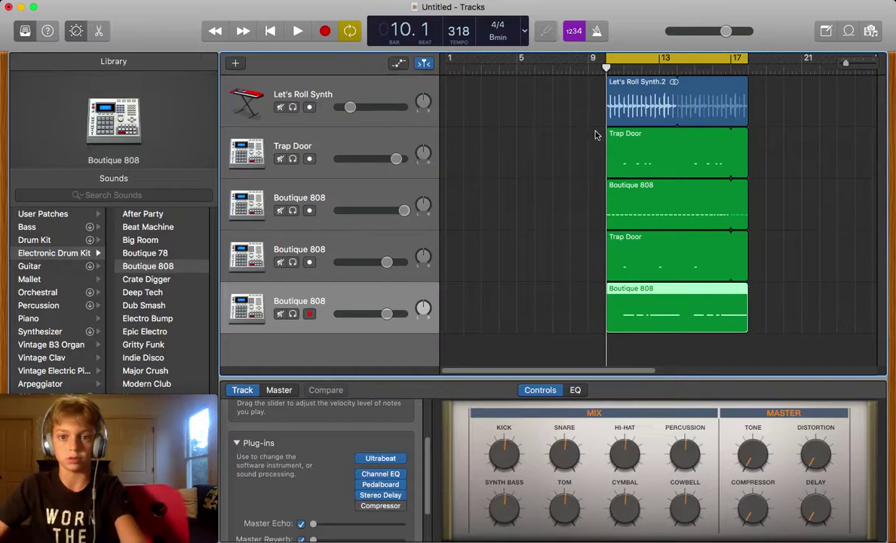